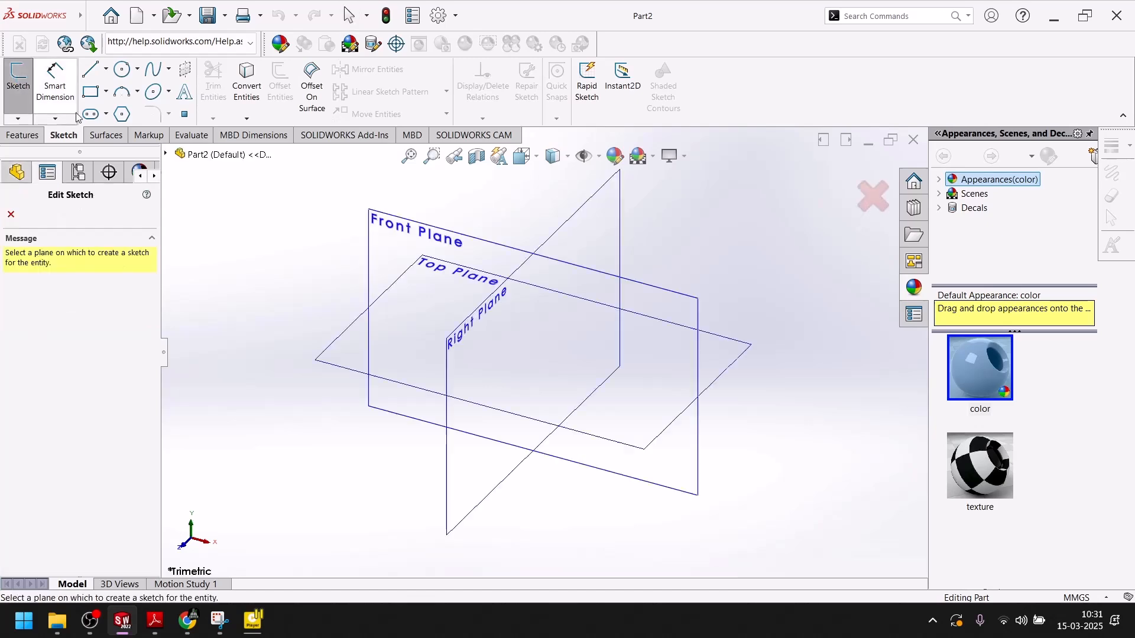
Start Sketch1 on the Right Plane with the Line tool, glancing at the reference PDF.
{"action": "left_click", "coordinate": [596, 204]}
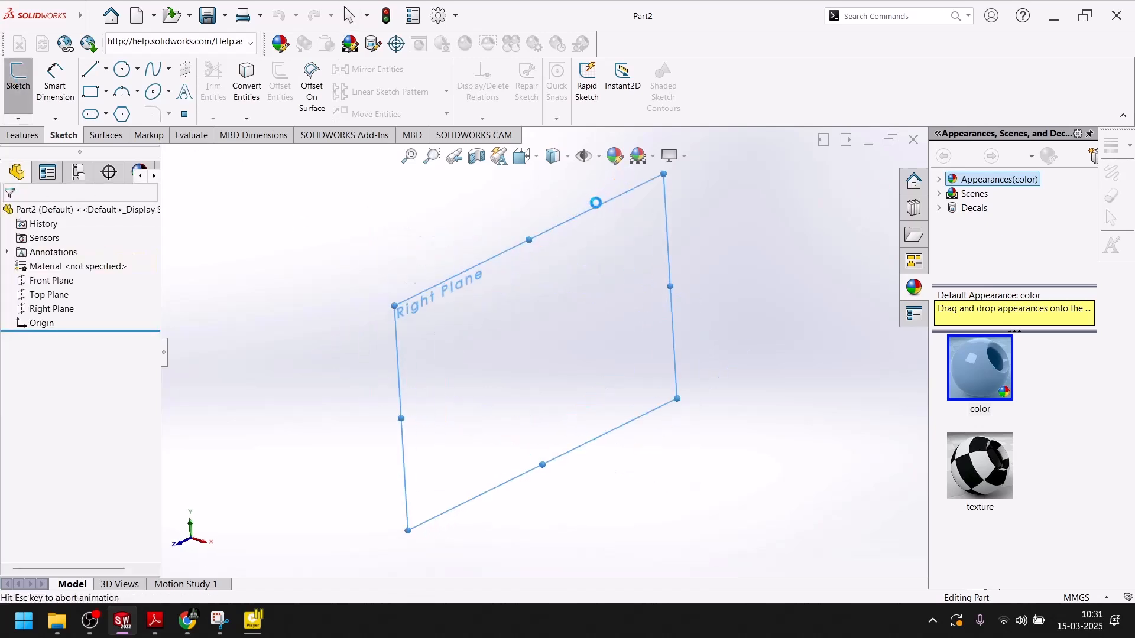
{"action": "key", "text": "l"}
{"action": "left_click", "coordinate": [155, 621]}
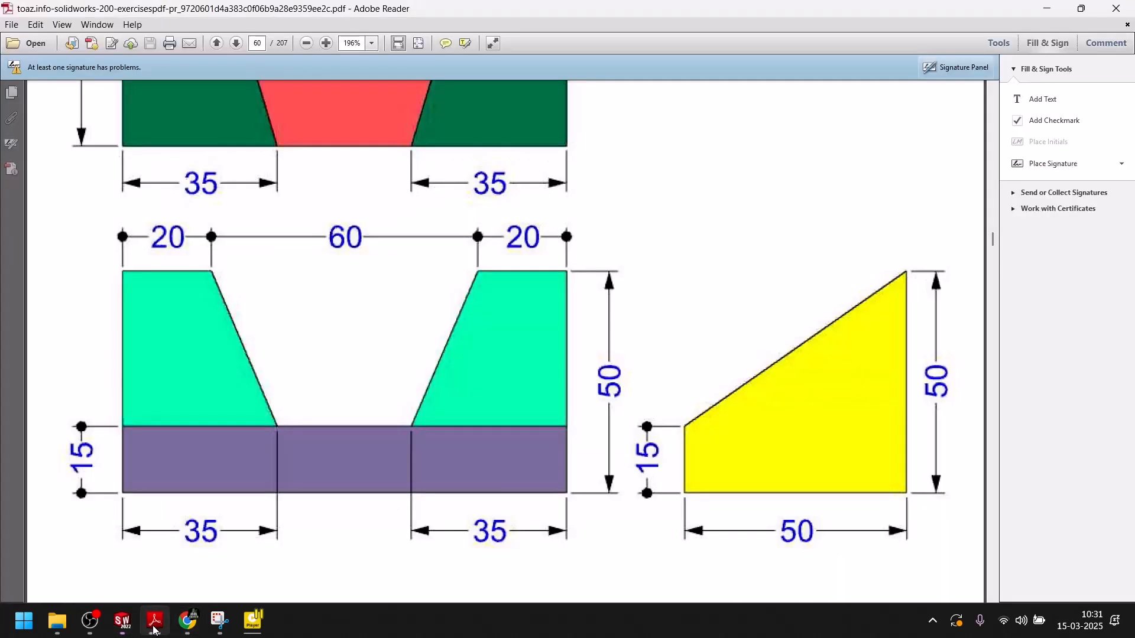
{"action": "left_click", "coordinate": [154, 620]}
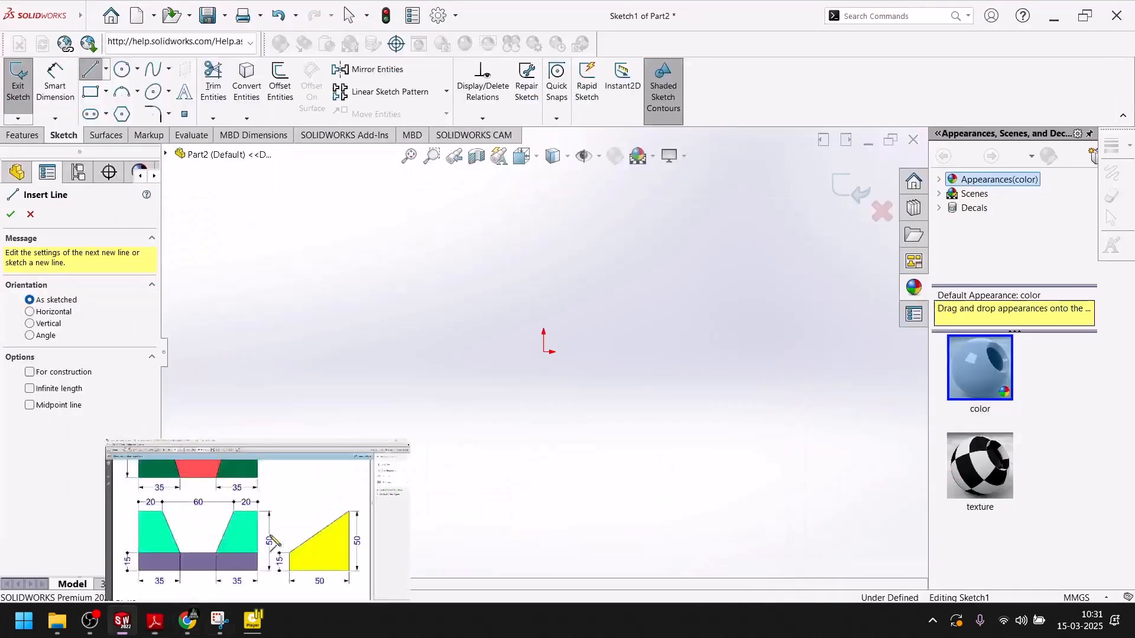
Draw a closed four-line profile from the origin with a rising sloped top edge.
{"action": "left_click", "coordinate": [544, 352]}
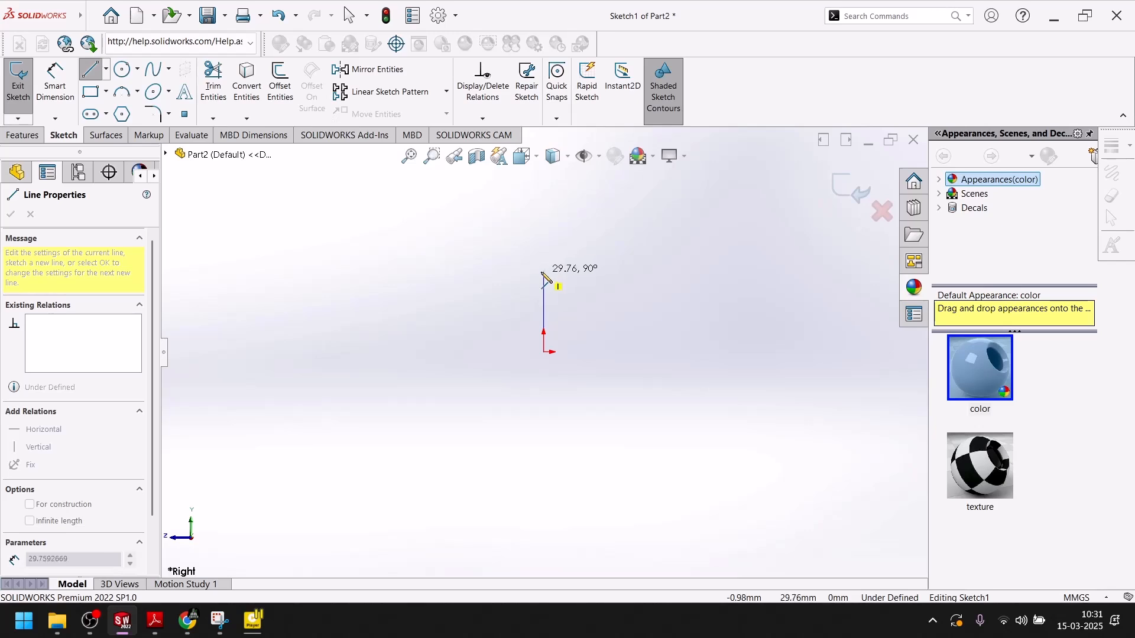
{"action": "left_click", "coordinate": [544, 278]}
{"action": "left_click", "coordinate": [718, 222]}
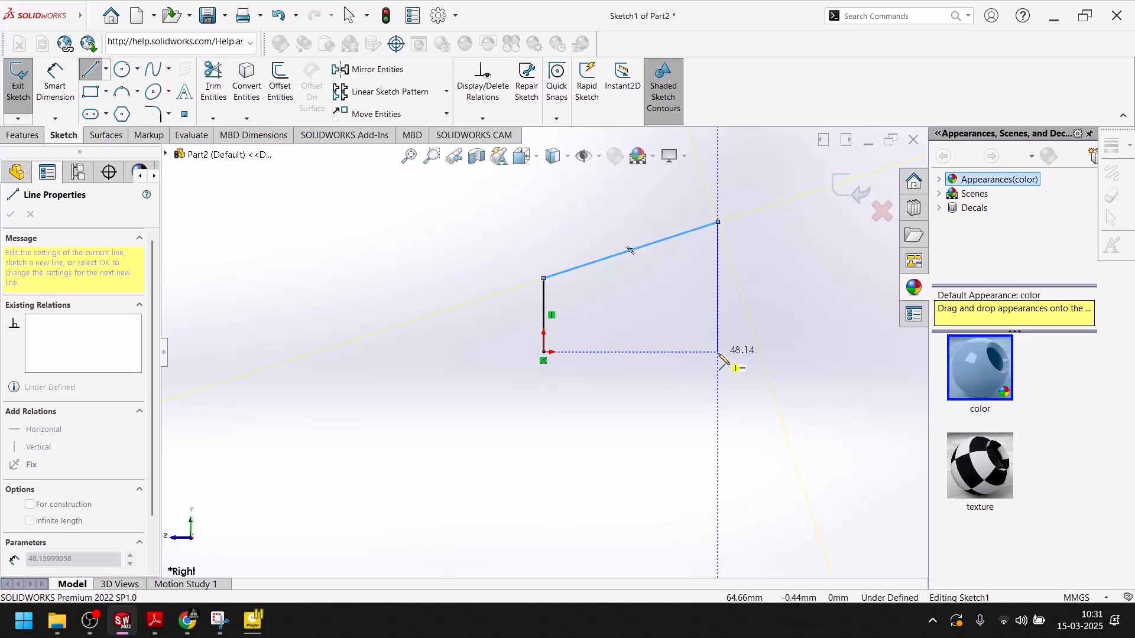
{"action": "left_click", "coordinate": [719, 353]}
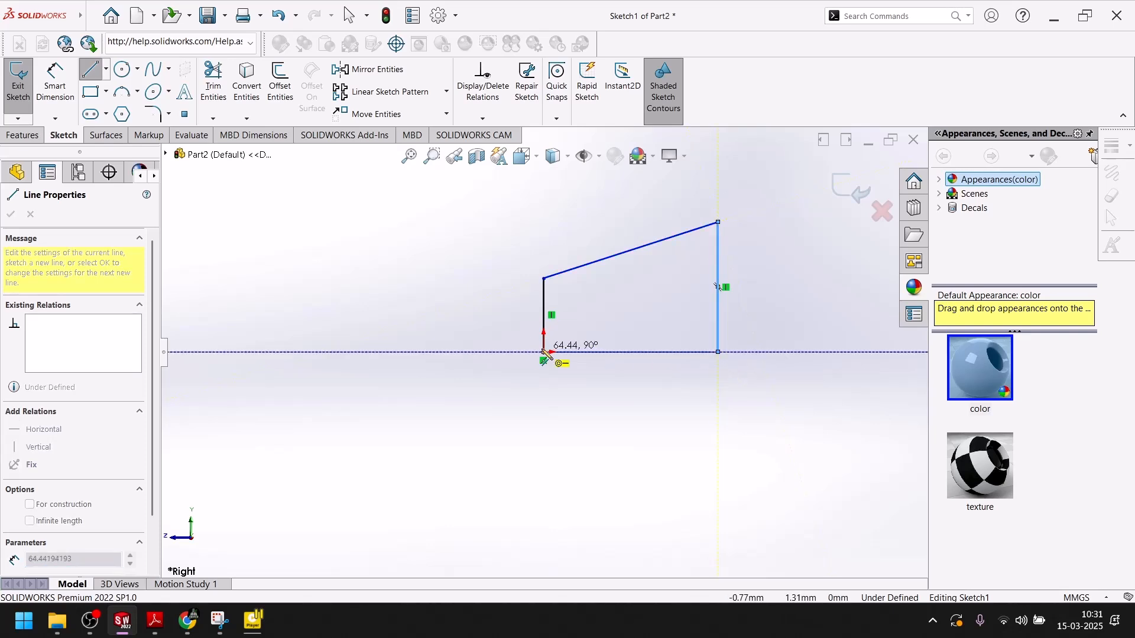
{"action": "left_click", "coordinate": [544, 352]}
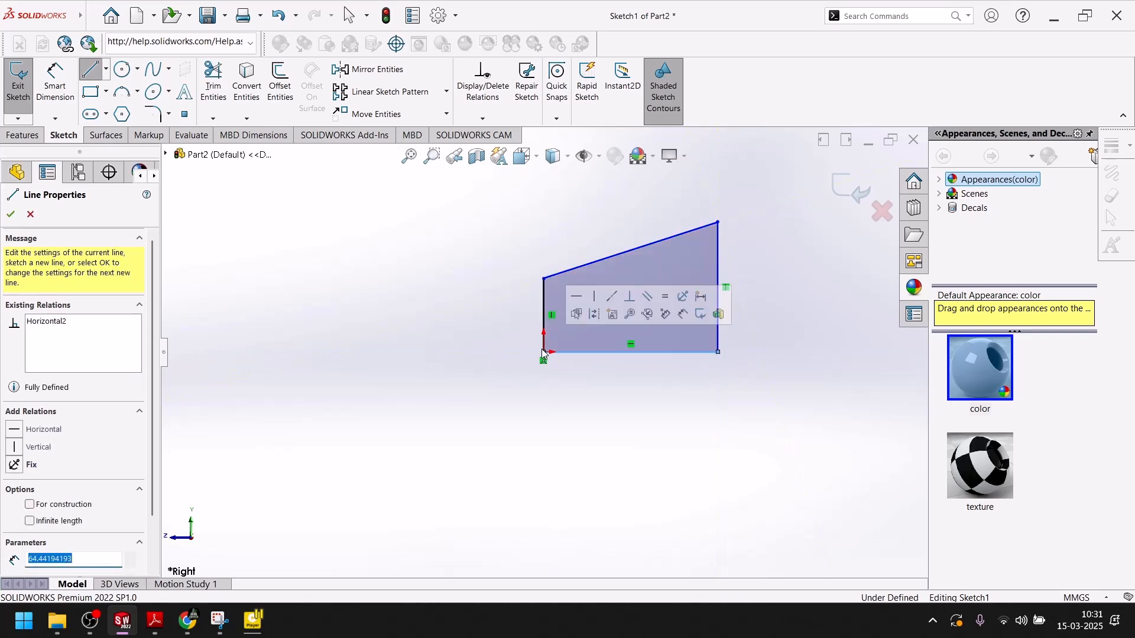
{"action": "left_click", "coordinate": [14, 214]}
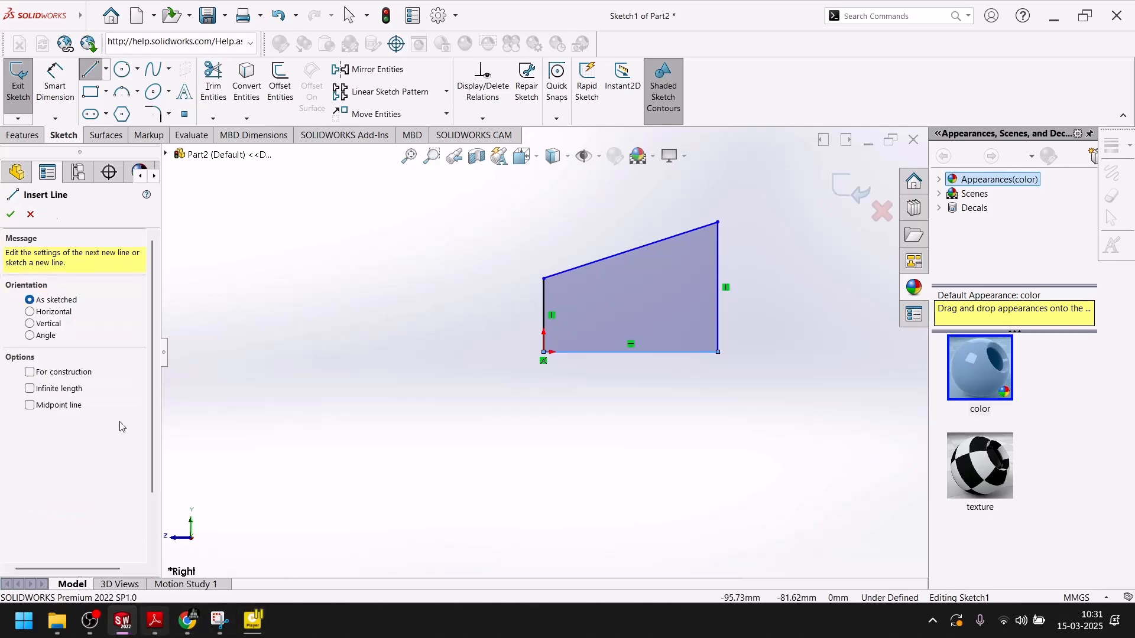
{"action": "key", "text": "Escape"}
{"action": "left_click", "coordinate": [160, 622]}
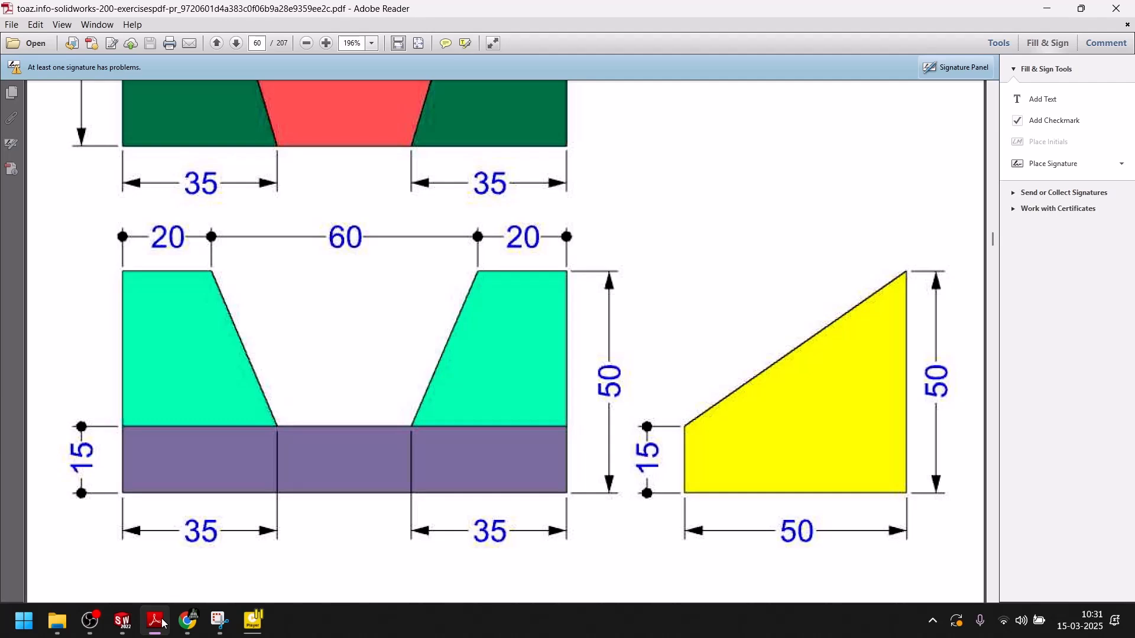
Dimension the profile: tall right side 50, bottom edge 50, short left side 15.
{"action": "left_click", "coordinate": [163, 624]}
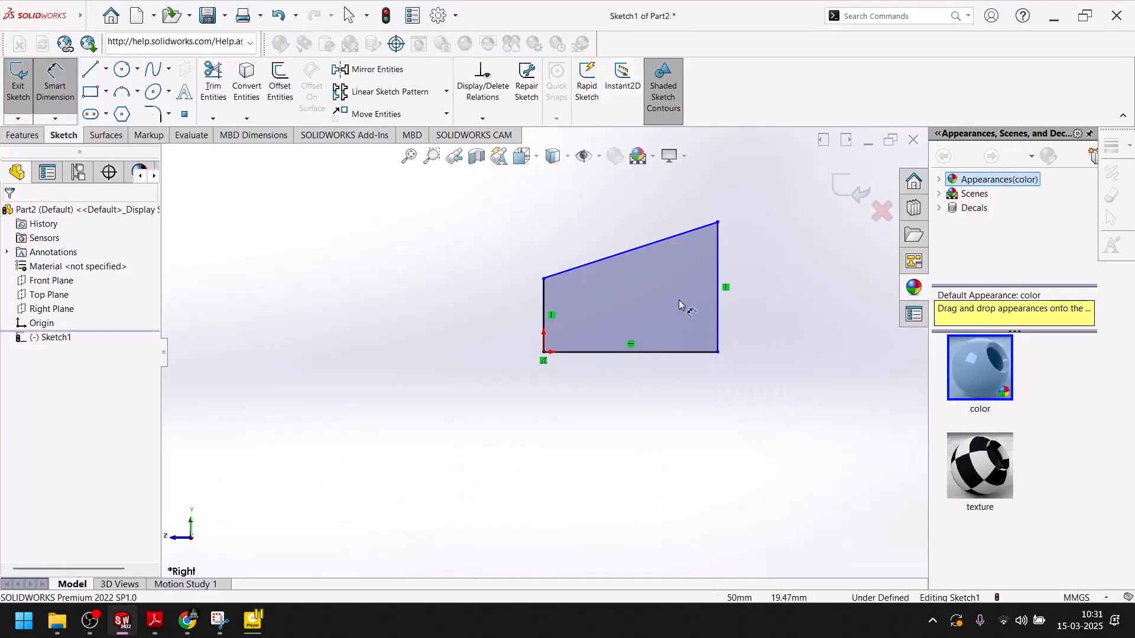
{"action": "left_click", "coordinate": [790, 306]}
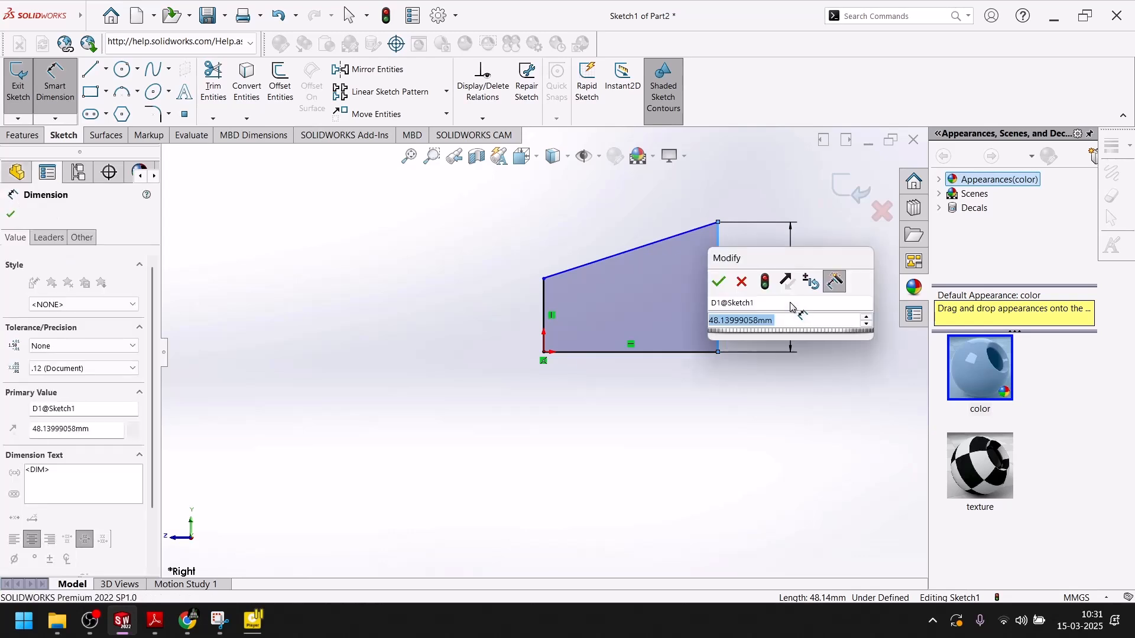
{"action": "type", "text": "50"}
{"action": "key", "text": "Return"}
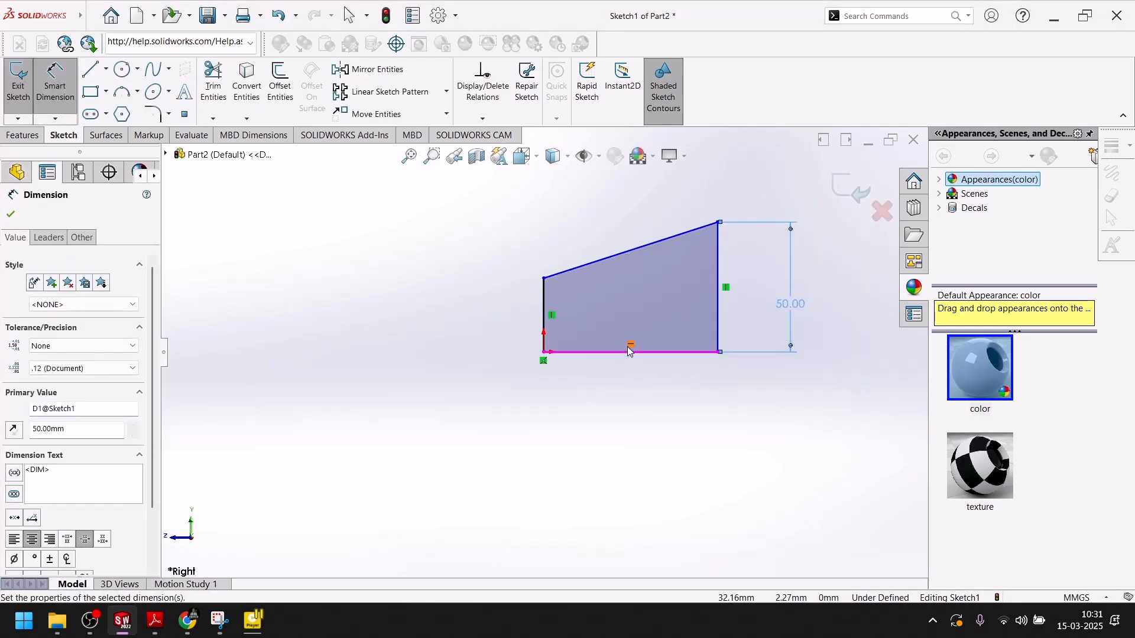
{"action": "left_click", "coordinate": [632, 353]}
{"action": "left_click", "coordinate": [629, 389]}
{"action": "type", "text": "50"}
{"action": "key", "text": "Return"}
{"action": "left_click", "coordinate": [545, 308]}
{"action": "left_click", "coordinate": [506, 308]}
{"action": "type", "text": "15"}
{"action": "key", "text": "Return"}
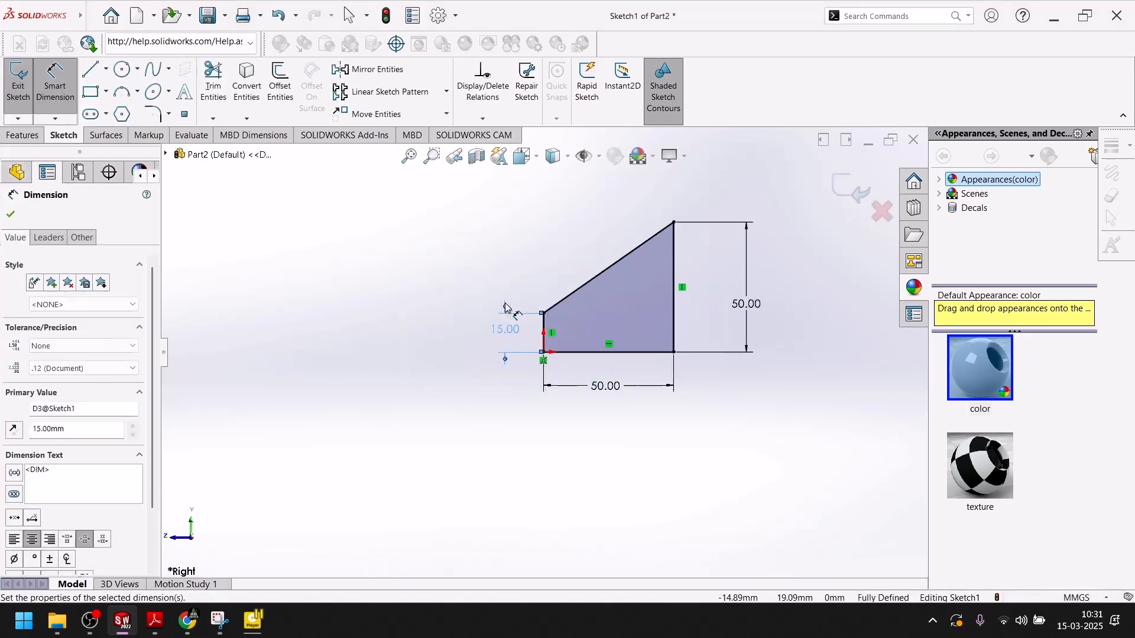
{"action": "left_click", "coordinate": [10, 215]}
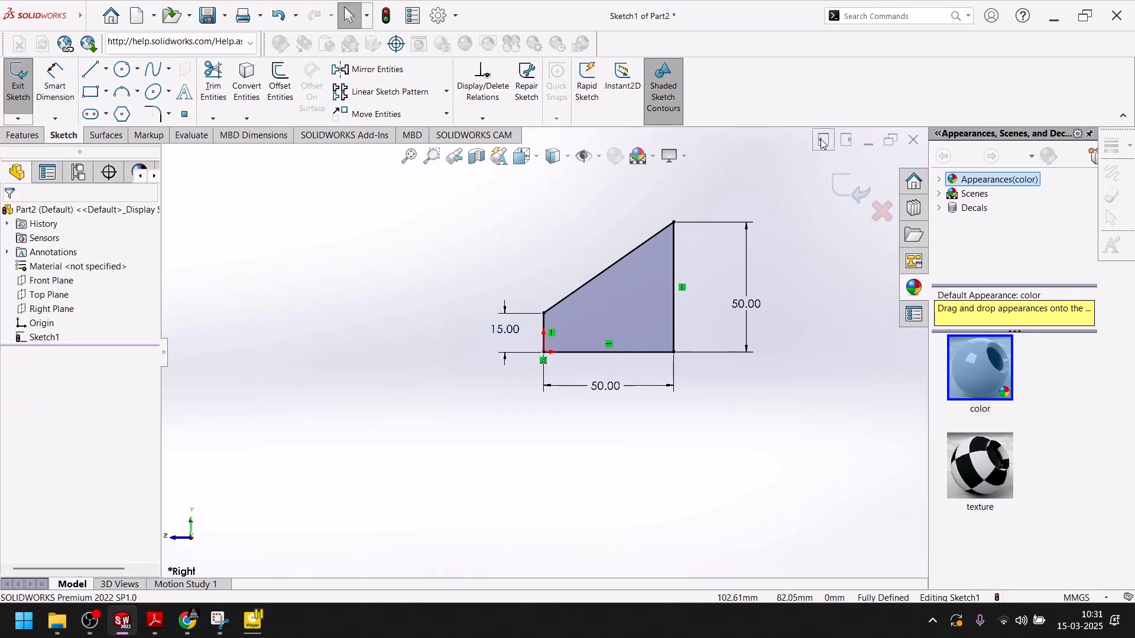
Extrude Sketch1 100 mm deep into a solid wedge block as Boss-Extrude1.
{"action": "left_click", "coordinate": [836, 193]}
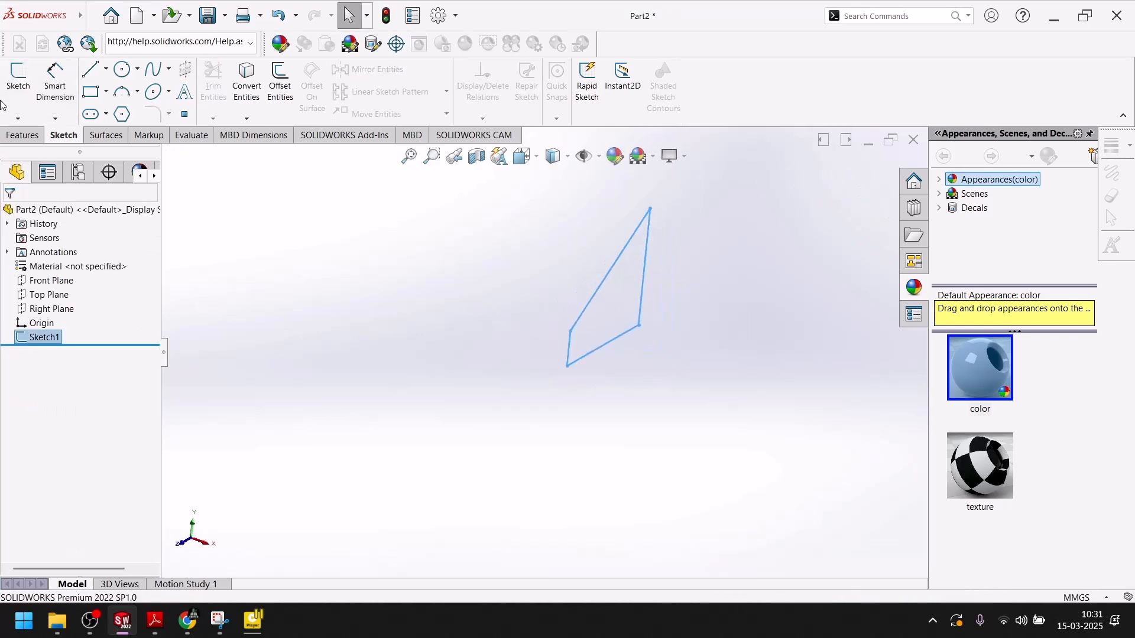
{"action": "left_click", "coordinate": [23, 136]}
{"action": "left_click", "coordinate": [24, 81]}
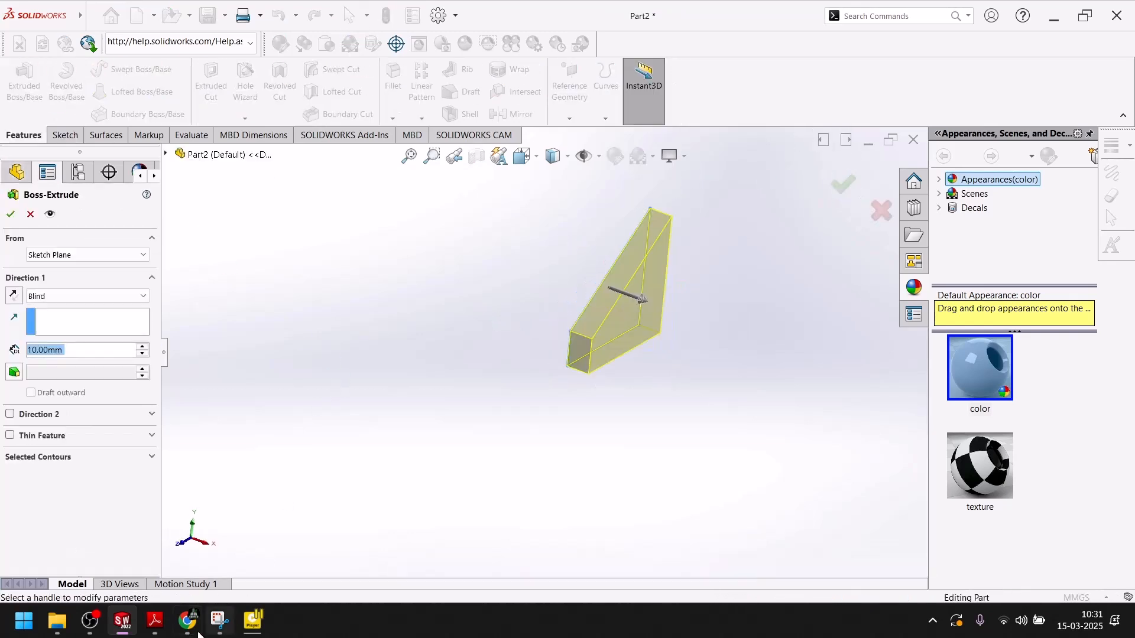
{"action": "left_click", "coordinate": [155, 621]}
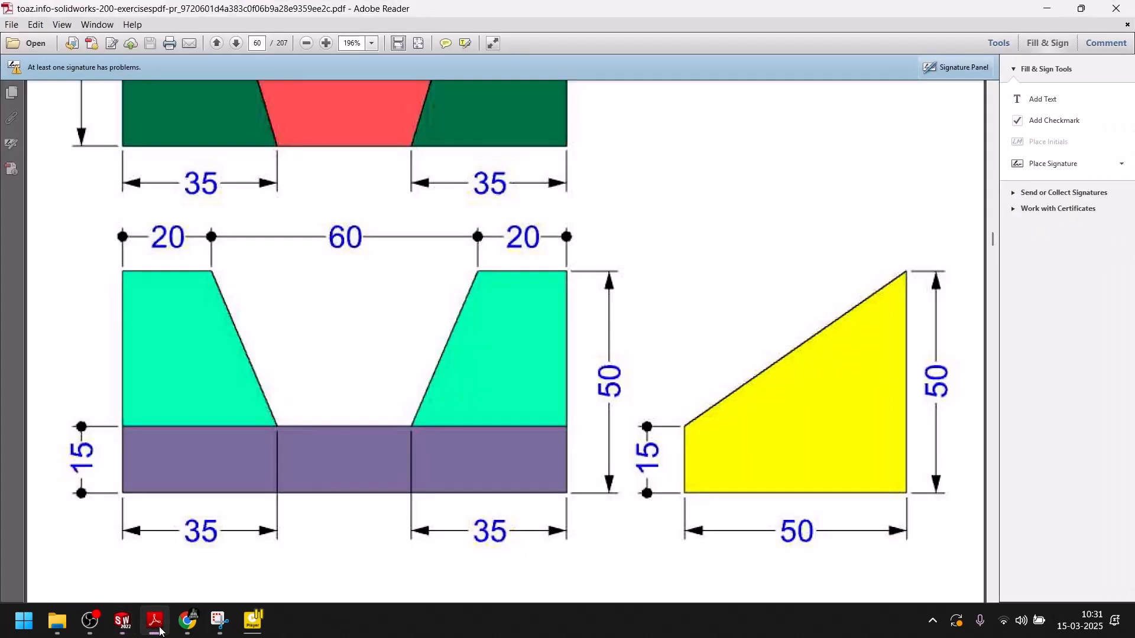
{"action": "left_click", "coordinate": [156, 622]}
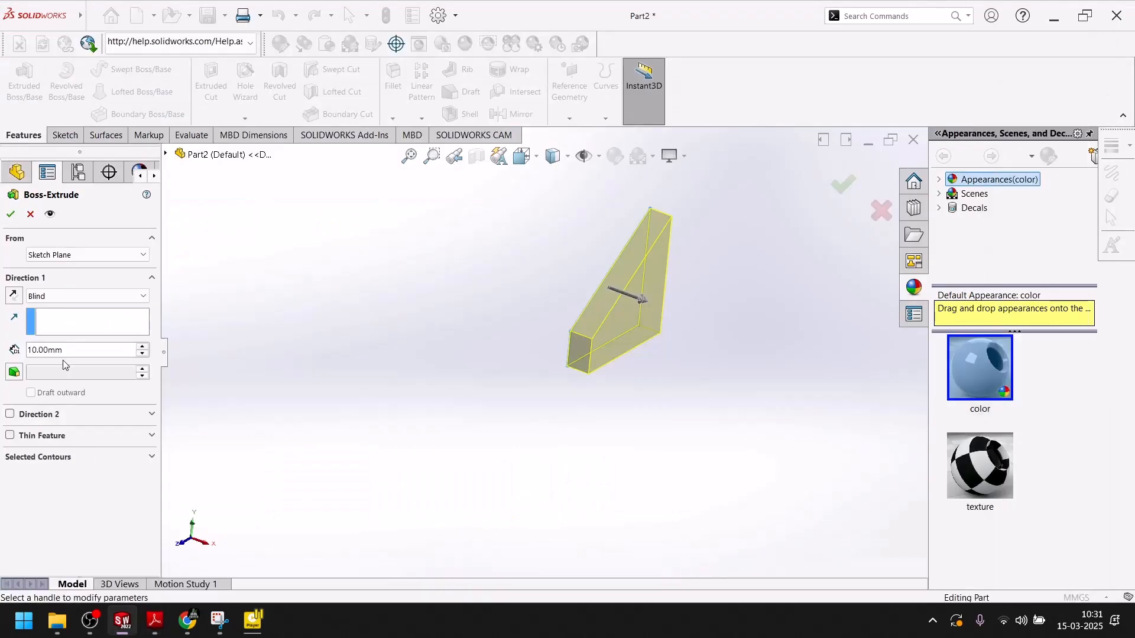
{"action": "type", "text": "100"}
{"action": "key", "text": "Return"}
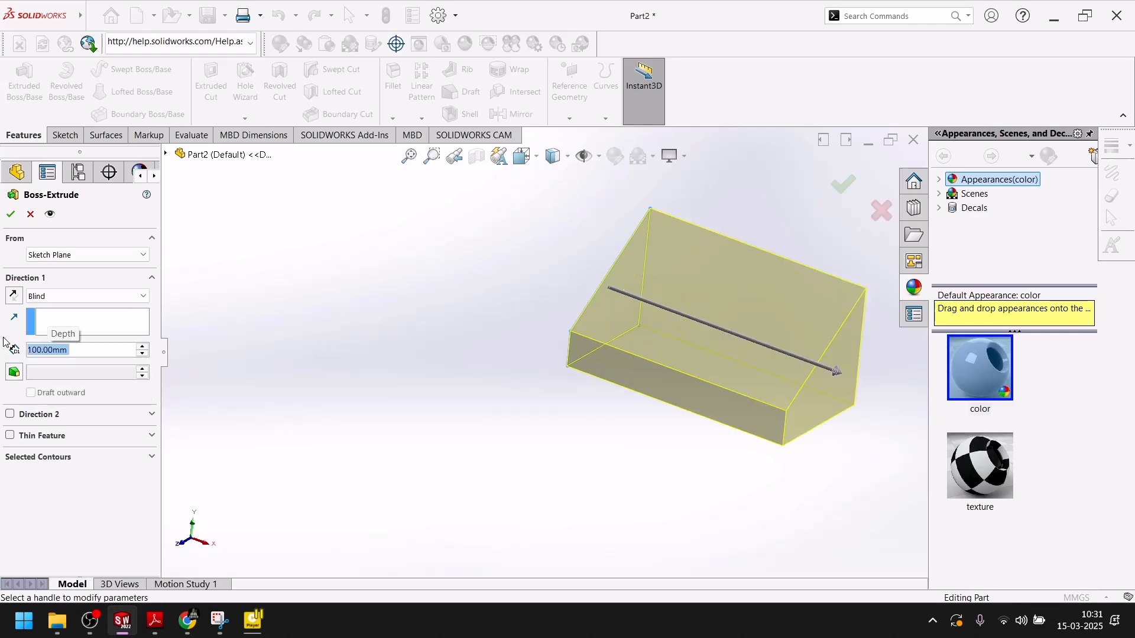
{"action": "left_click", "coordinate": [11, 216]}
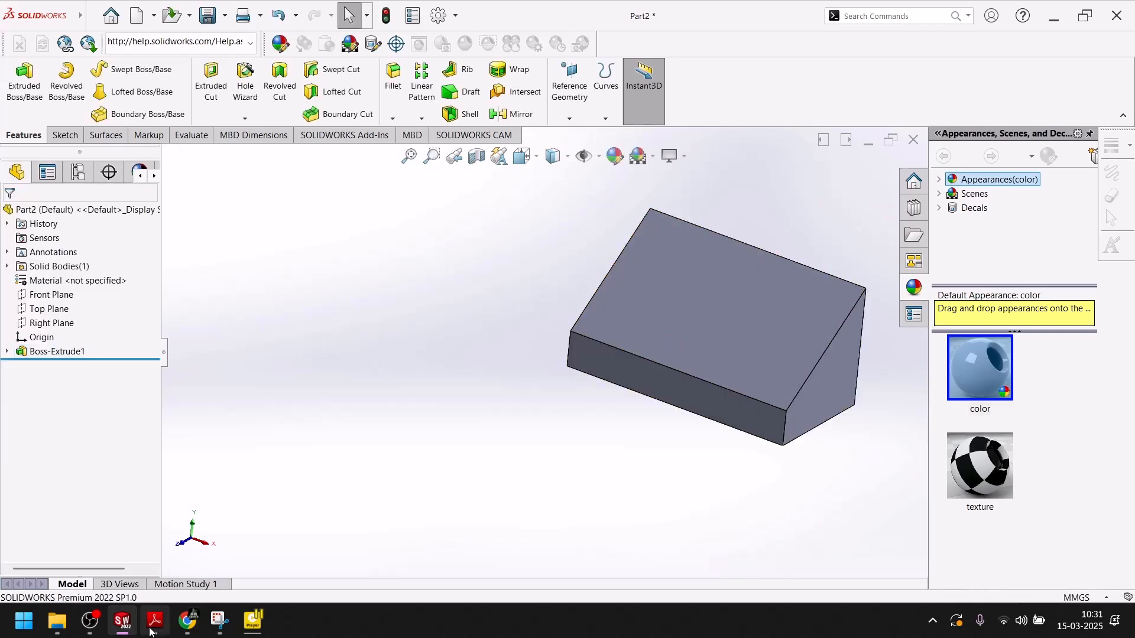
{"action": "left_click", "coordinate": [155, 622]}
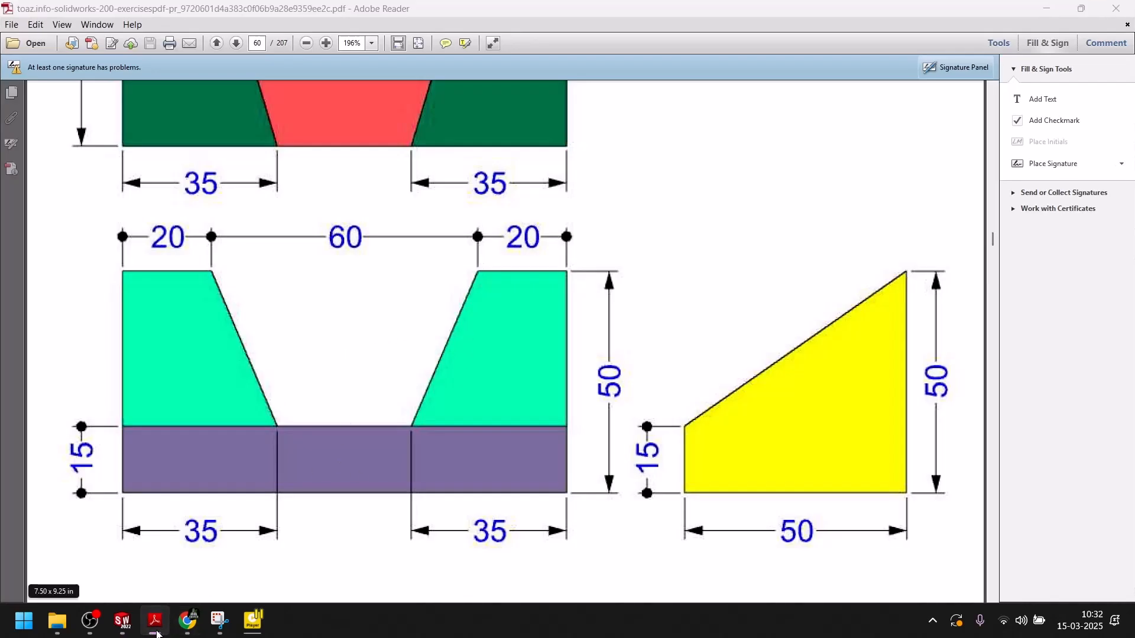
Start a new sketch on the block's sloped top face.
{"action": "left_click", "coordinate": [155, 620]}
{"action": "middle_click_drag", "start_coordinate": [700, 329], "coordinate": [778, 345]}
{"action": "left_click", "coordinate": [765, 263]}
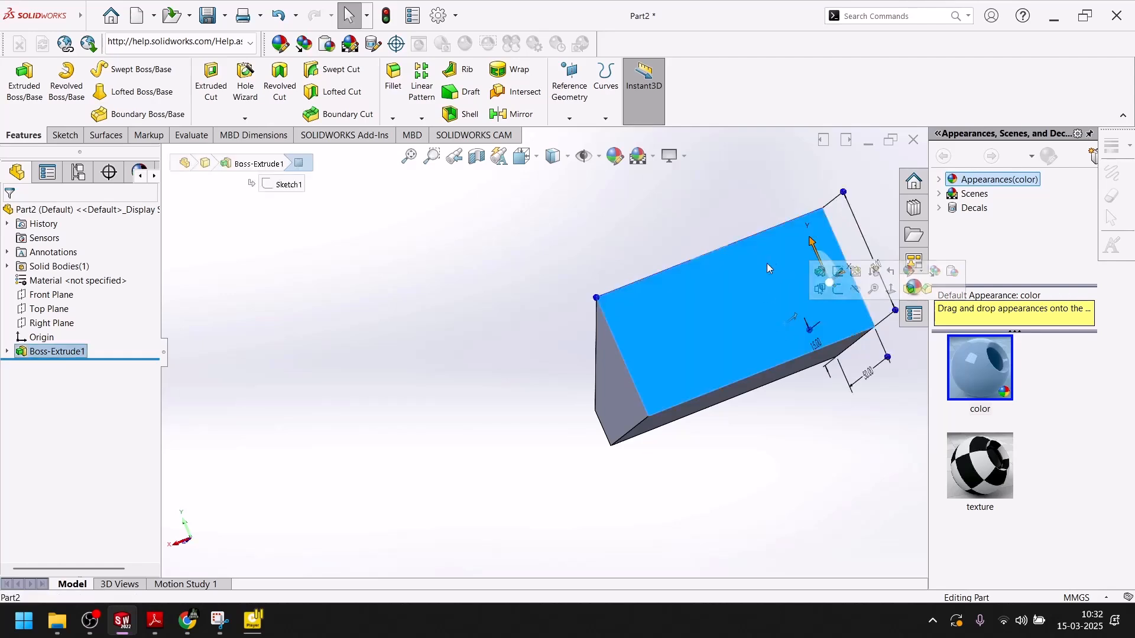
{"action": "left_click", "coordinate": [610, 234]}
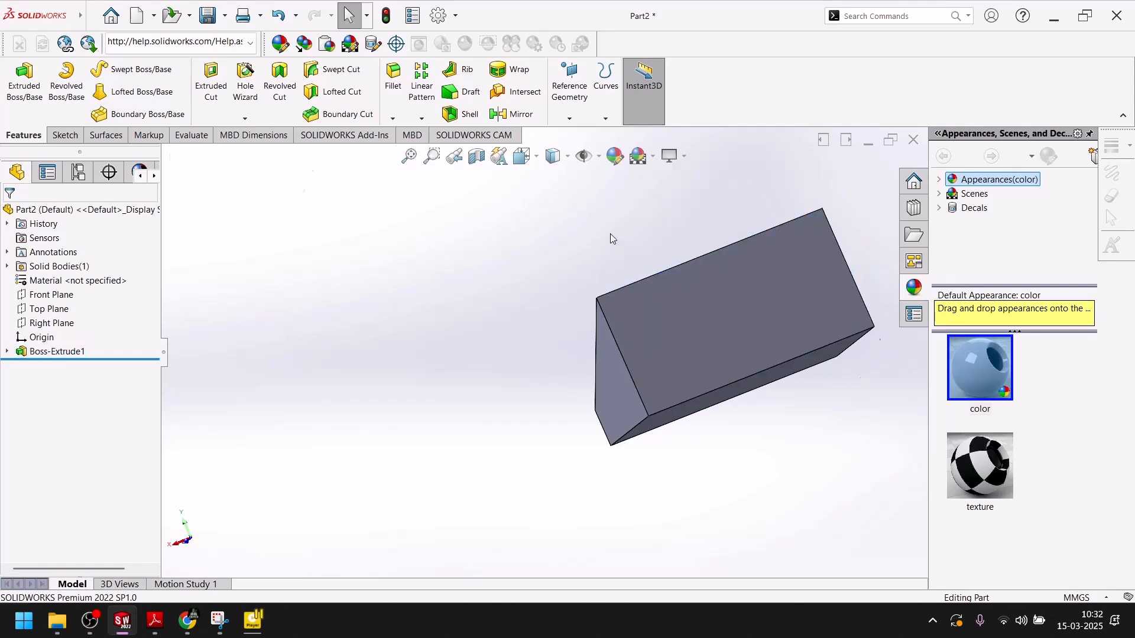
{"action": "right_click", "coordinate": [770, 303]}
{"action": "left_click", "coordinate": [785, 279]}
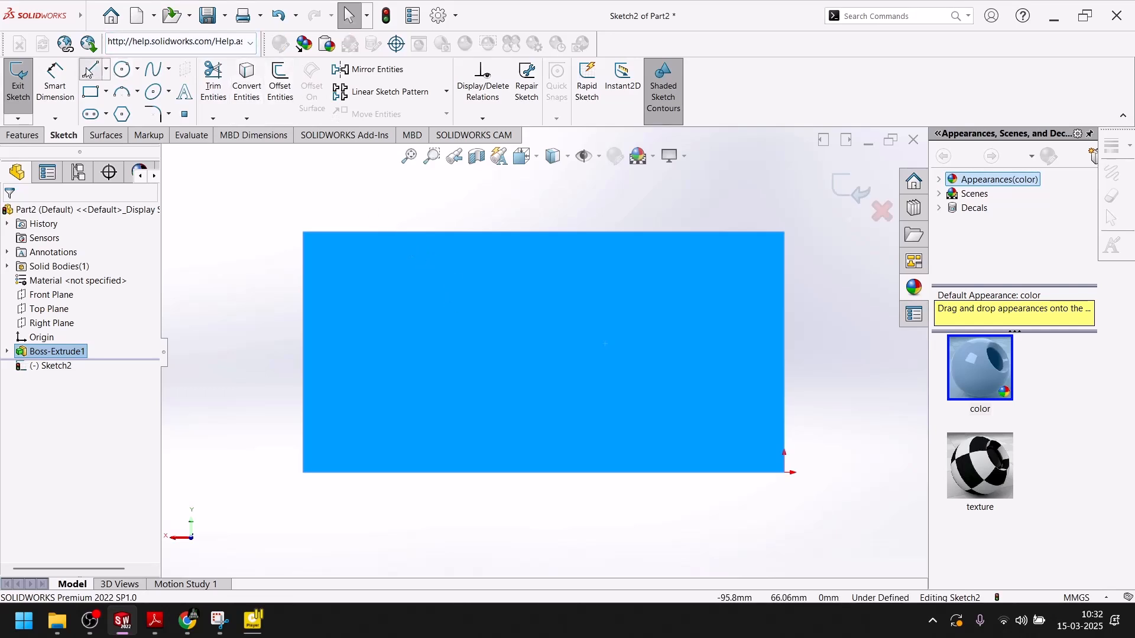
Draw an open three-line trapezoid slot outline ending on the face's top edge.
{"action": "left_click", "coordinate": [90, 70]}
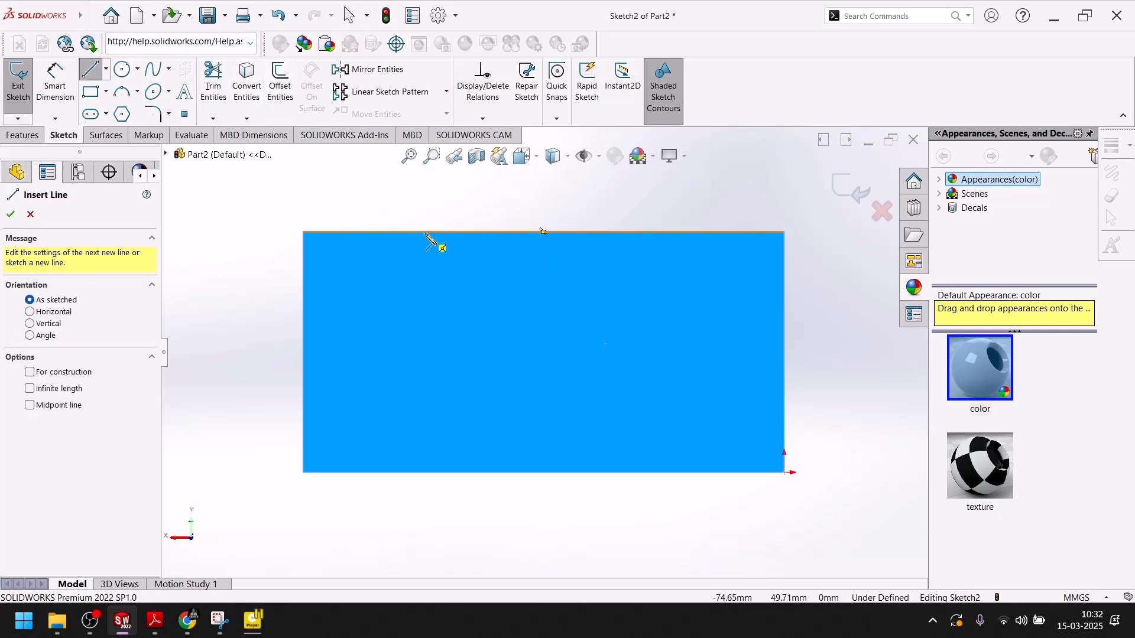
{"action": "left_click", "coordinate": [426, 233]}
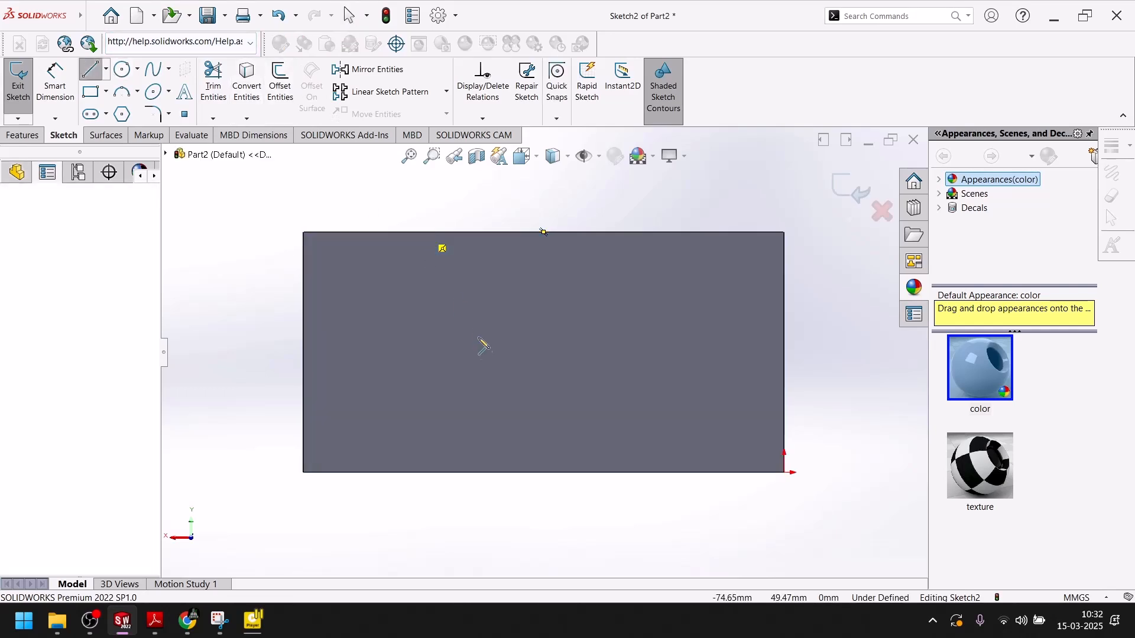
{"action": "left_click", "coordinate": [486, 407]}
{"action": "left_click", "coordinate": [618, 407]}
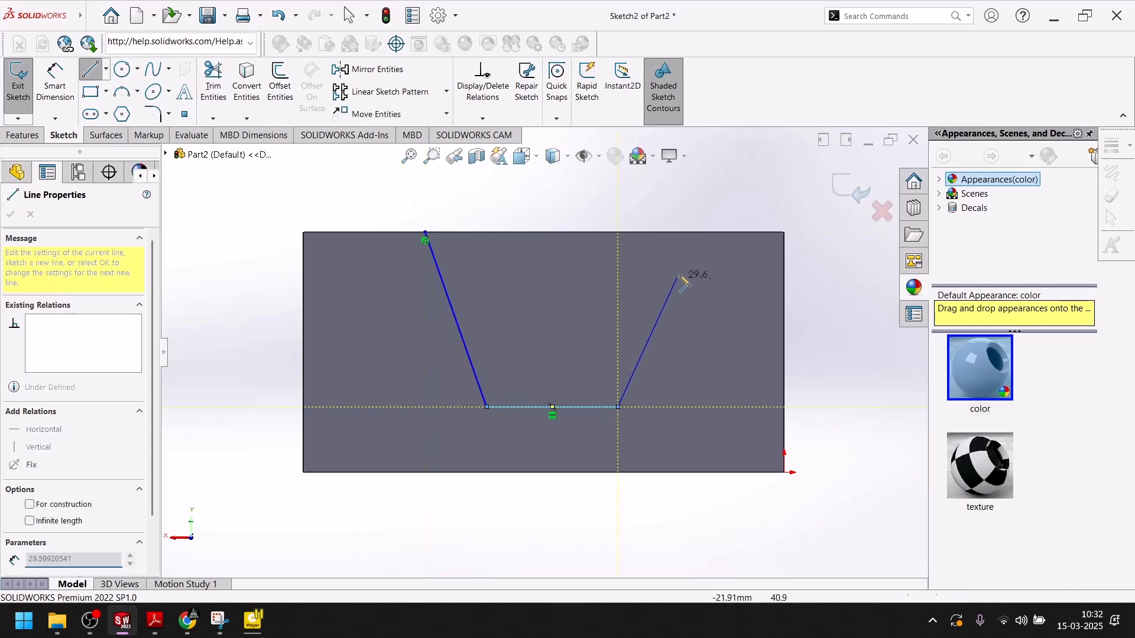
{"action": "left_click", "coordinate": [686, 233]}
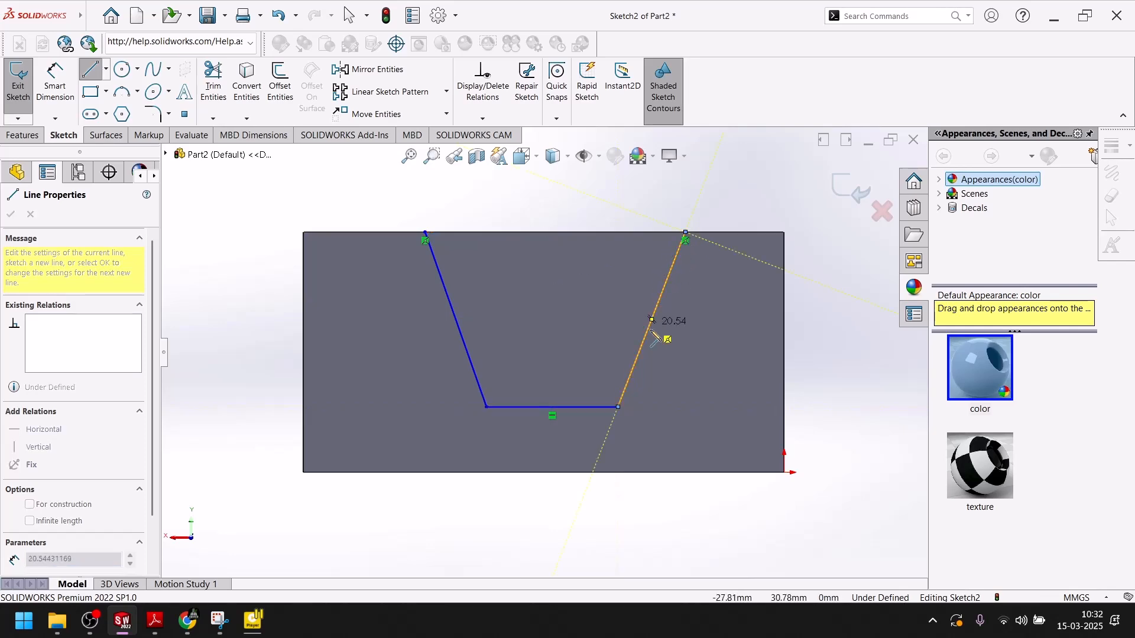
{"action": "key", "text": "Escape"}
{"action": "left_click", "coordinate": [153, 620]}
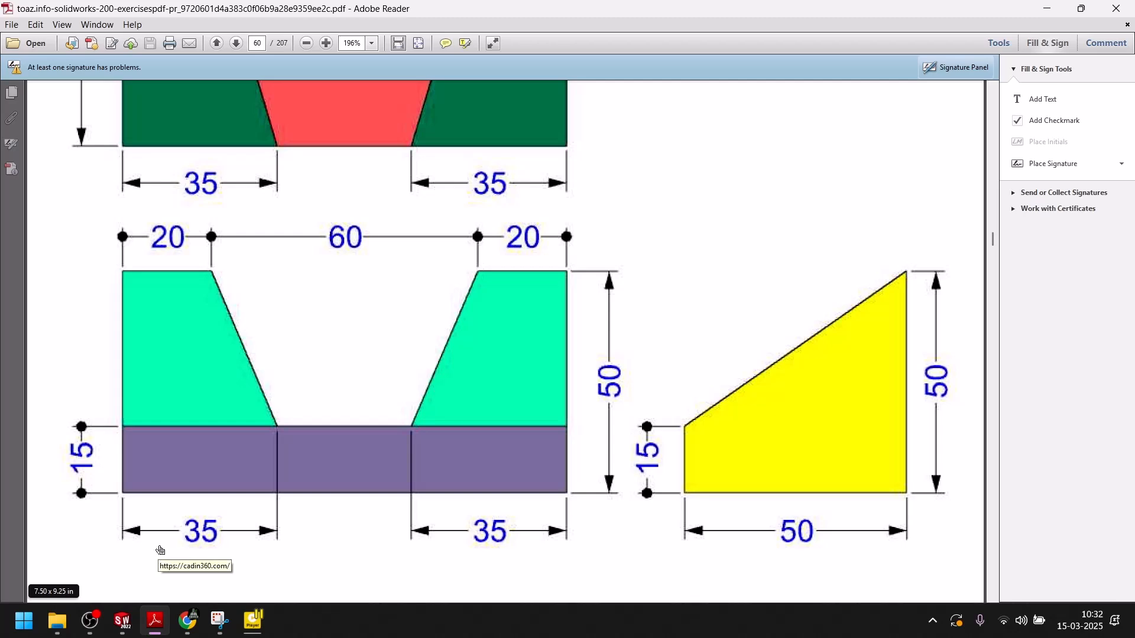
{"action": "left_click", "coordinate": [149, 633]}
Dimension the slot's top width to 60 and its bottom line to 30.
{"action": "key", "text": "d"}
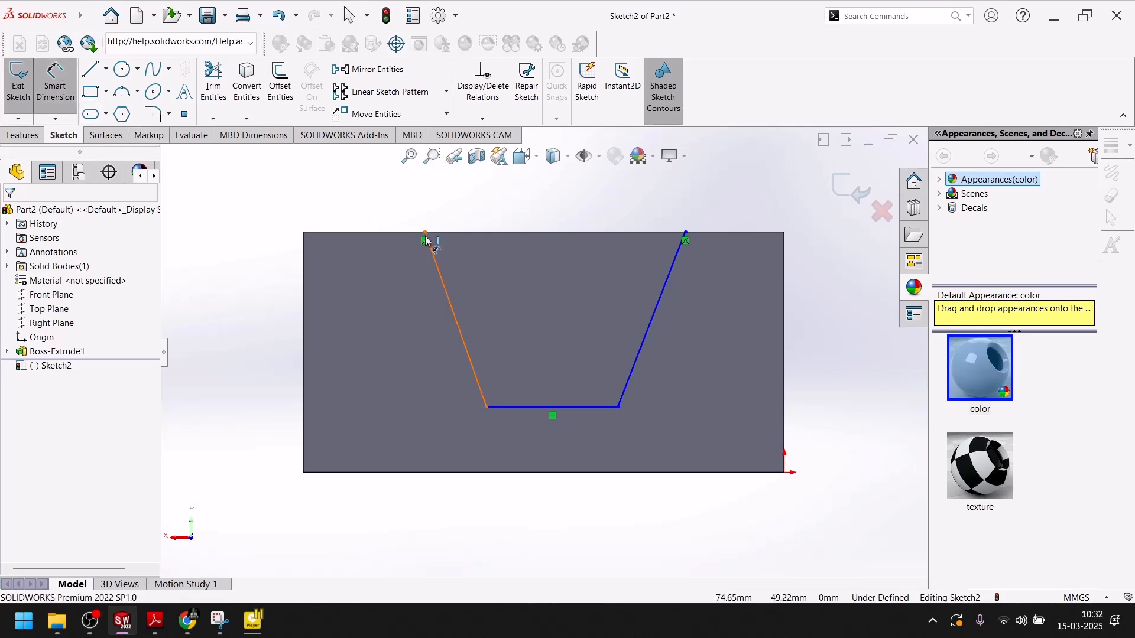
{"action": "left_click", "coordinate": [426, 235]}
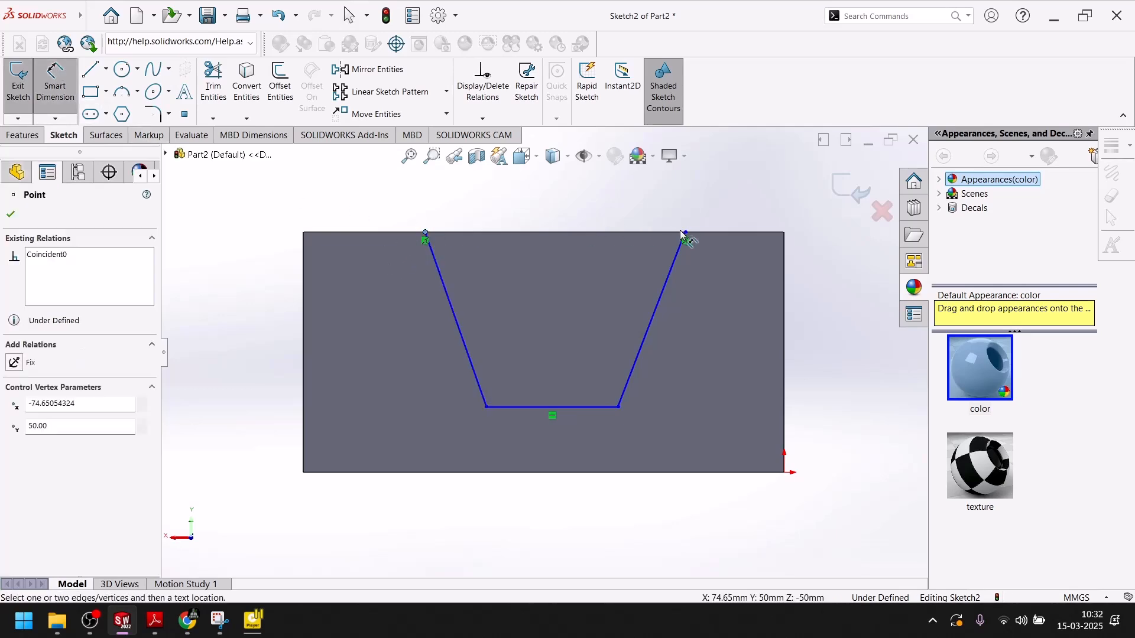
{"action": "left_click", "coordinate": [686, 236]}
{"action": "left_click", "coordinate": [578, 198]}
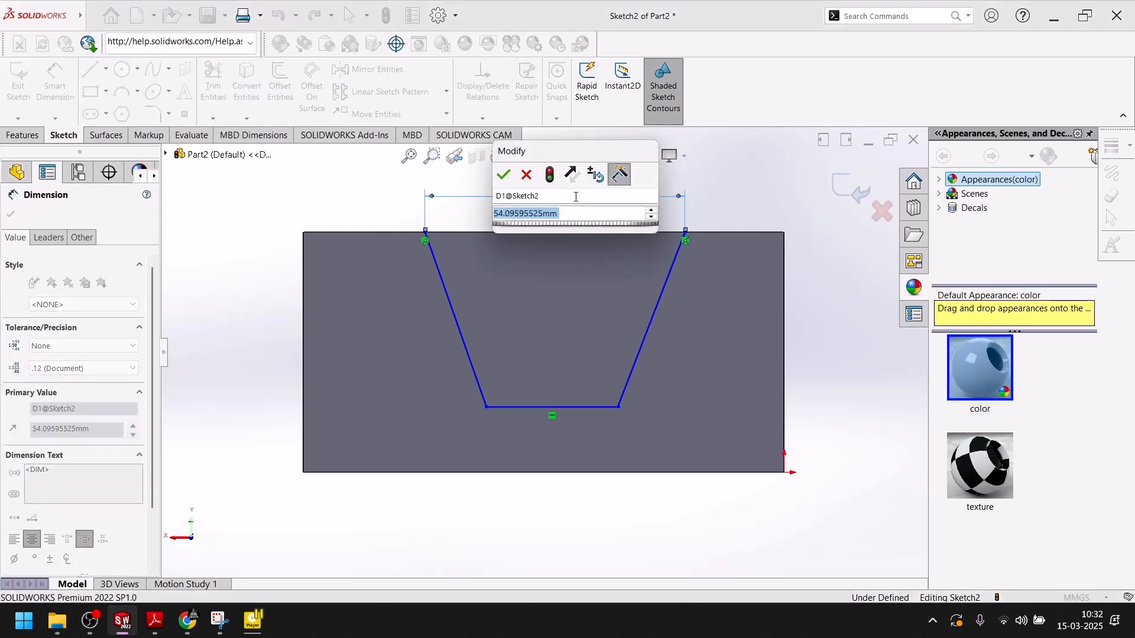
{"action": "type", "text": "60"}
{"action": "key", "text": "Return"}
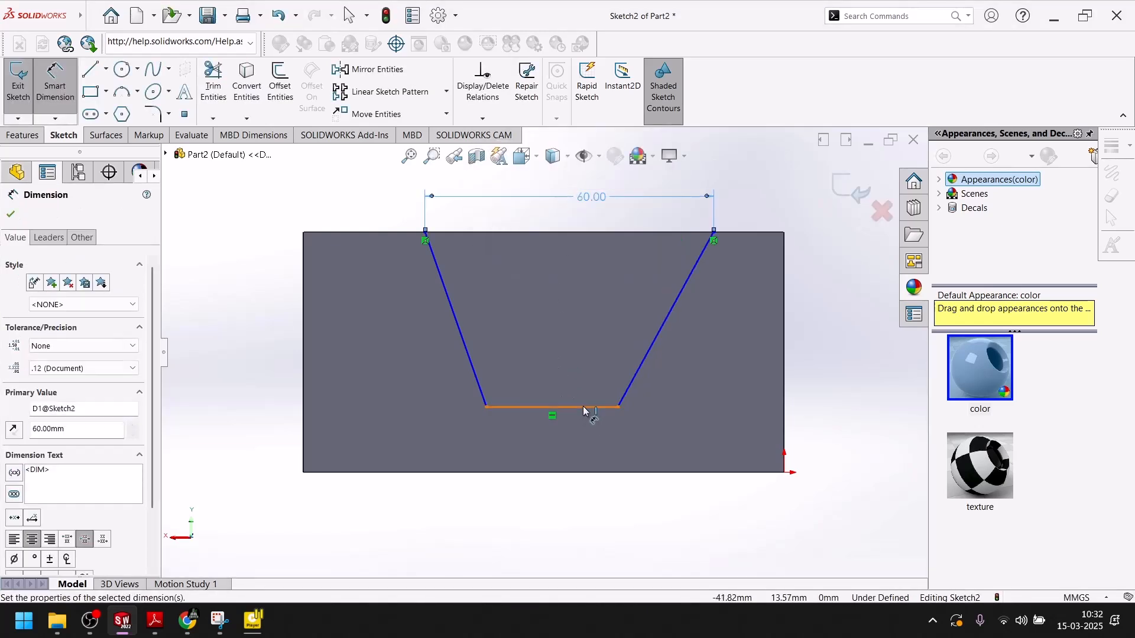
{"action": "left_click", "coordinate": [571, 448]}
{"action": "left_click", "coordinate": [566, 508]}
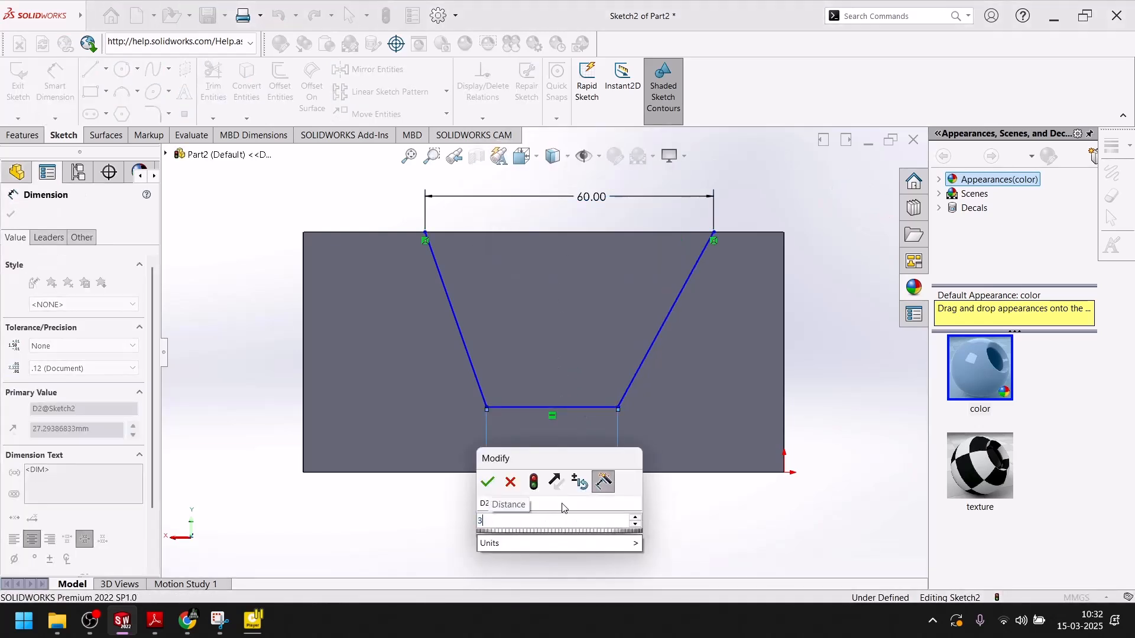
{"action": "type", "text": "30"}
{"action": "key", "text": "Return"}
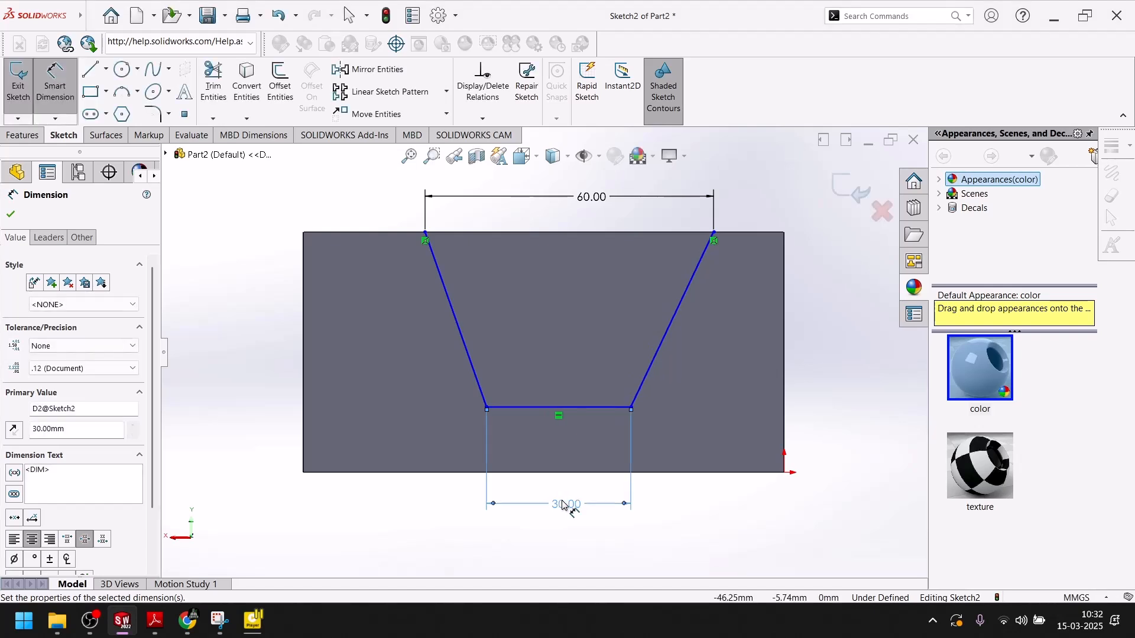
{"action": "left_click", "coordinate": [11, 216]}
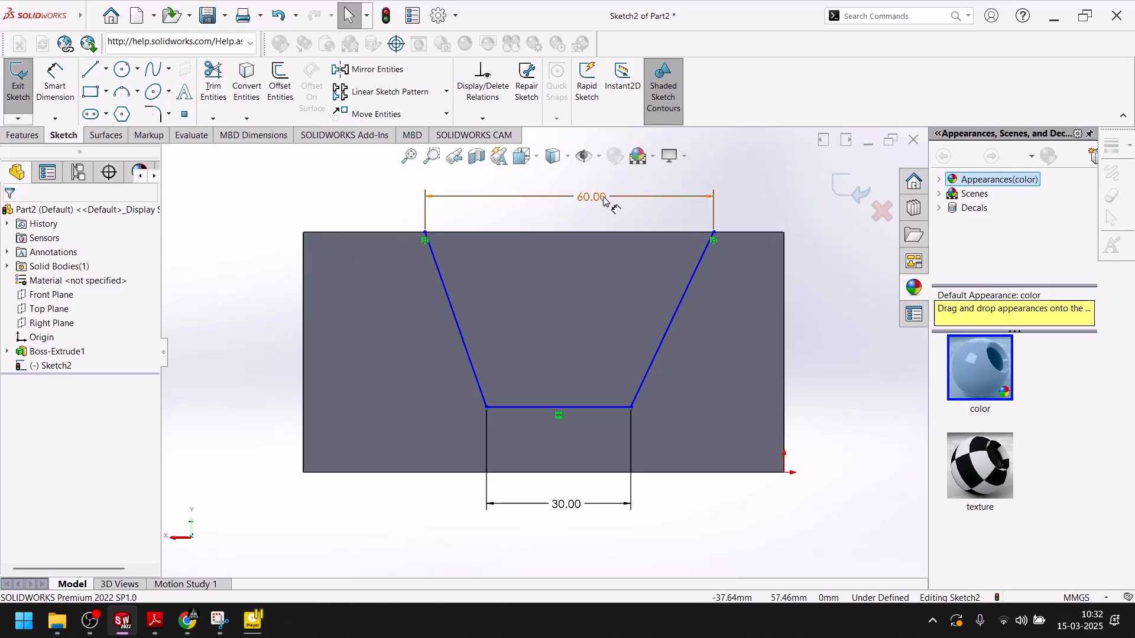
Add 20 offsets between the block's top corners and the slot's top vertices.
{"action": "left_click", "coordinate": [55, 86]}
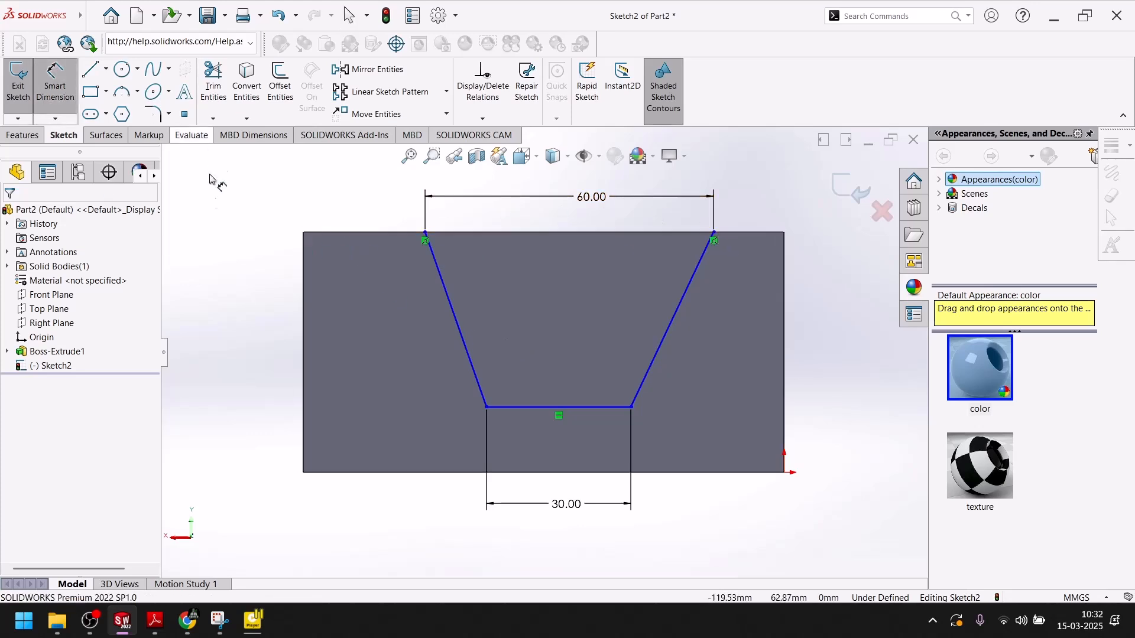
{"action": "left_click", "coordinate": [304, 233]}
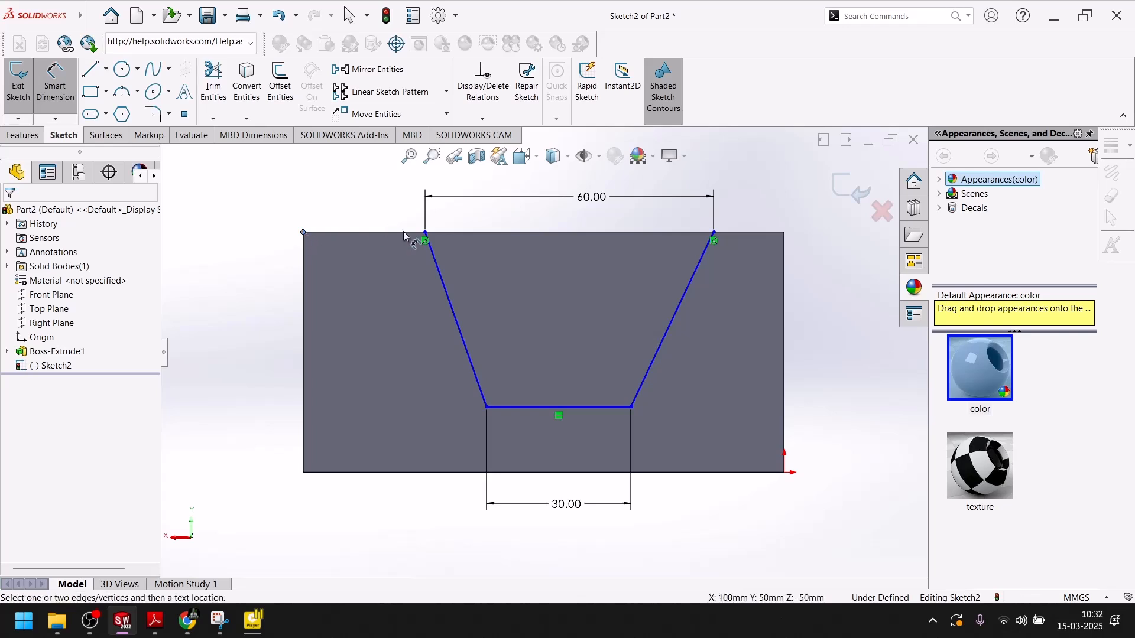
{"action": "left_click", "coordinate": [426, 234]}
{"action": "left_click", "coordinate": [345, 200]}
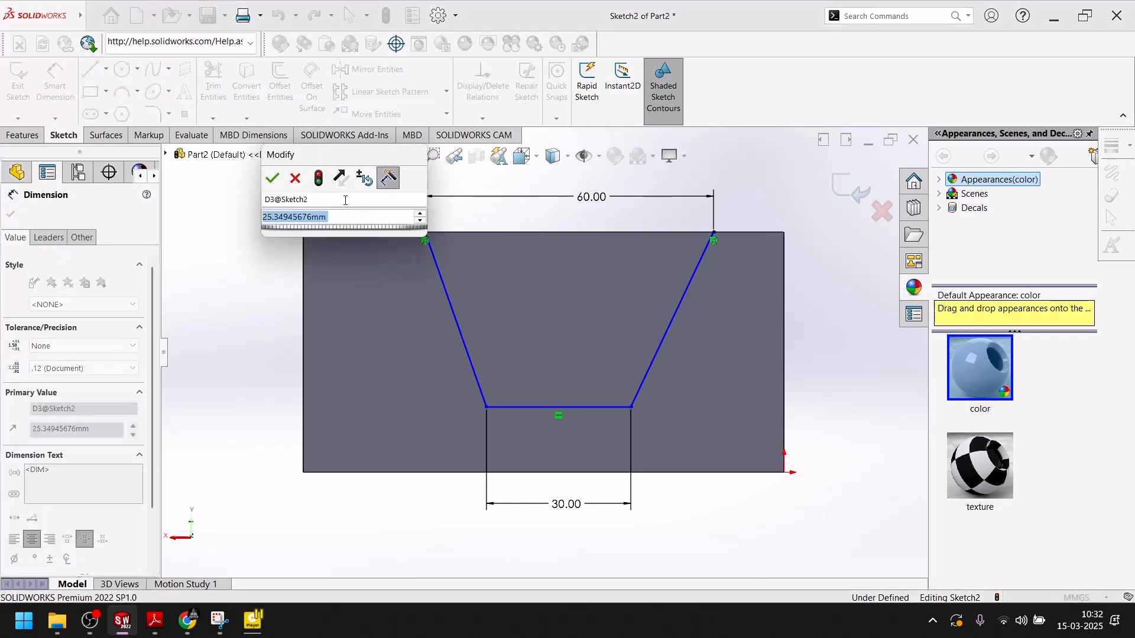
{"action": "type", "text": "20"}
{"action": "key", "text": "Return"}
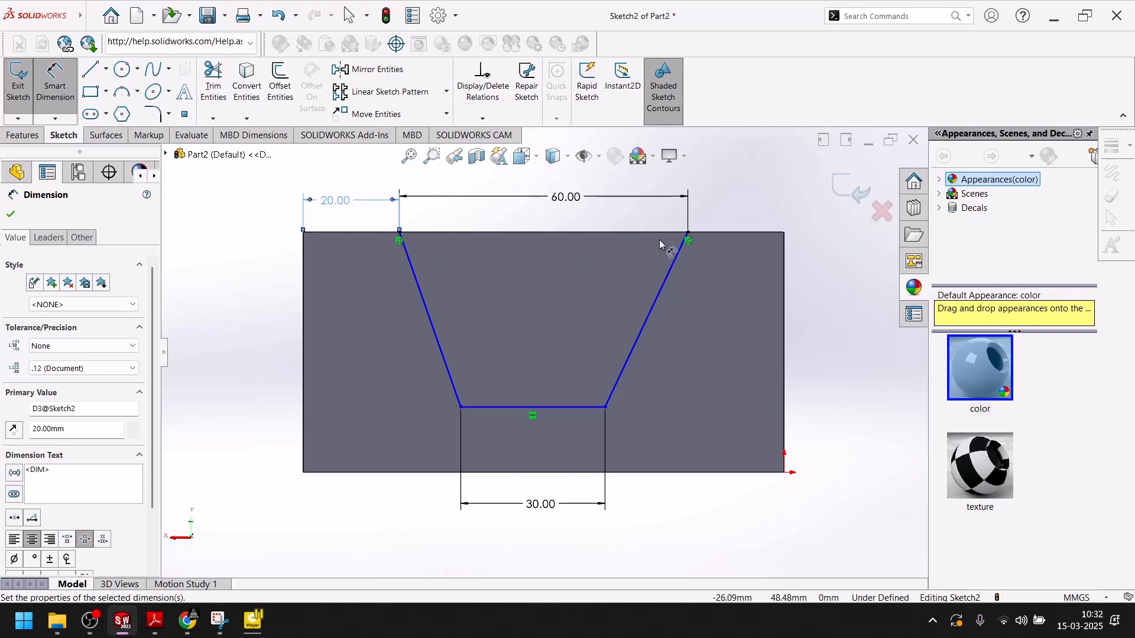
{"action": "left_click", "coordinate": [689, 235]}
{"action": "left_click", "coordinate": [785, 233]}
{"action": "left_click", "coordinate": [744, 207]}
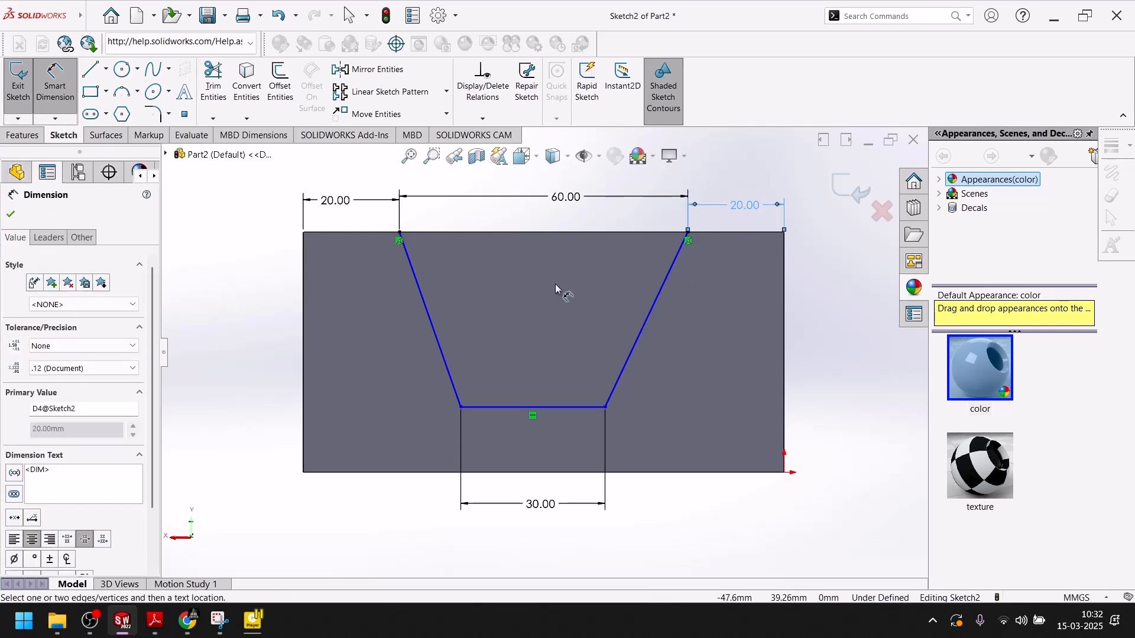
{"action": "left_click", "coordinate": [11, 215]}
{"action": "left_click", "coordinate": [68, 95]}
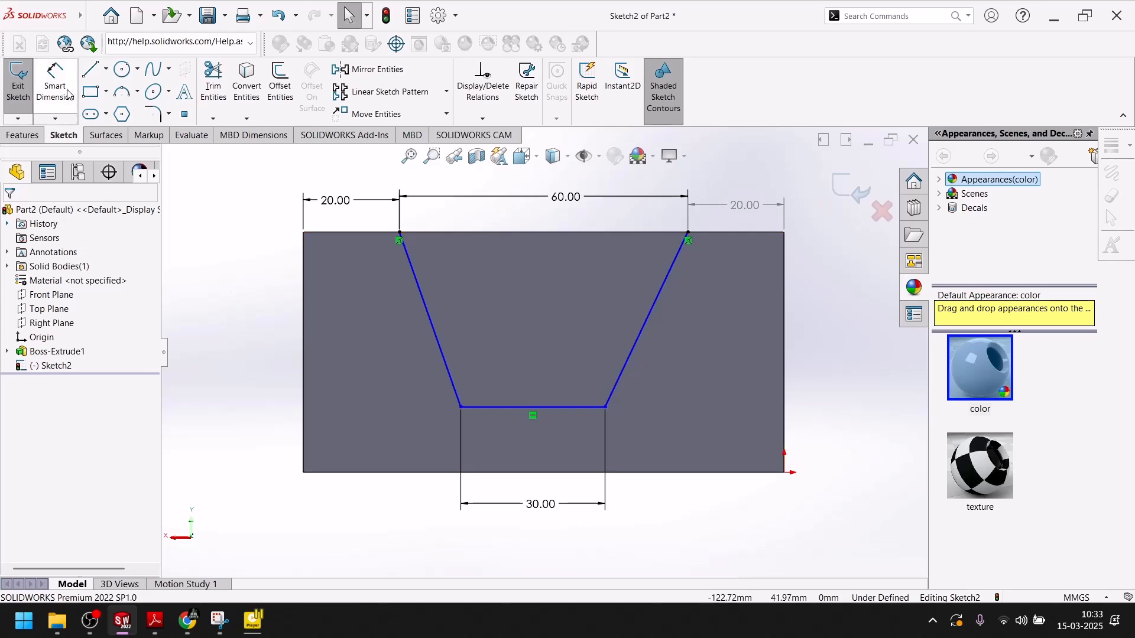
Dimension the slot's bottom-left vertex 35 from the block's left edge.
{"action": "left_click", "coordinate": [55, 83]}
{"action": "left_click", "coordinate": [461, 407]}
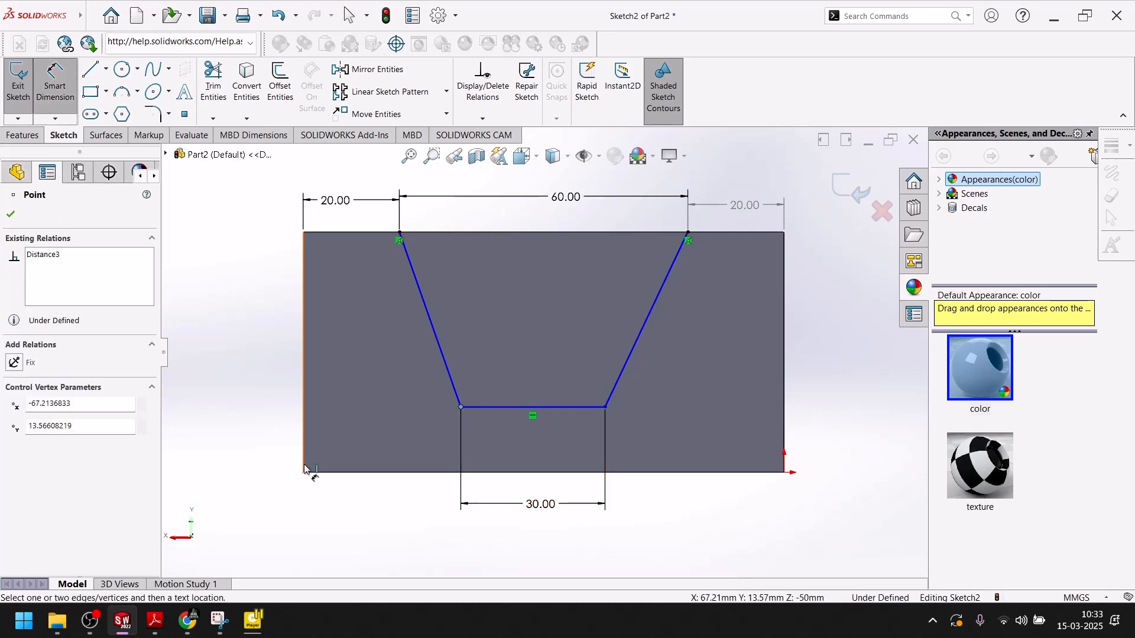
{"action": "left_click", "coordinate": [304, 445]}
{"action": "left_click", "coordinate": [376, 529]}
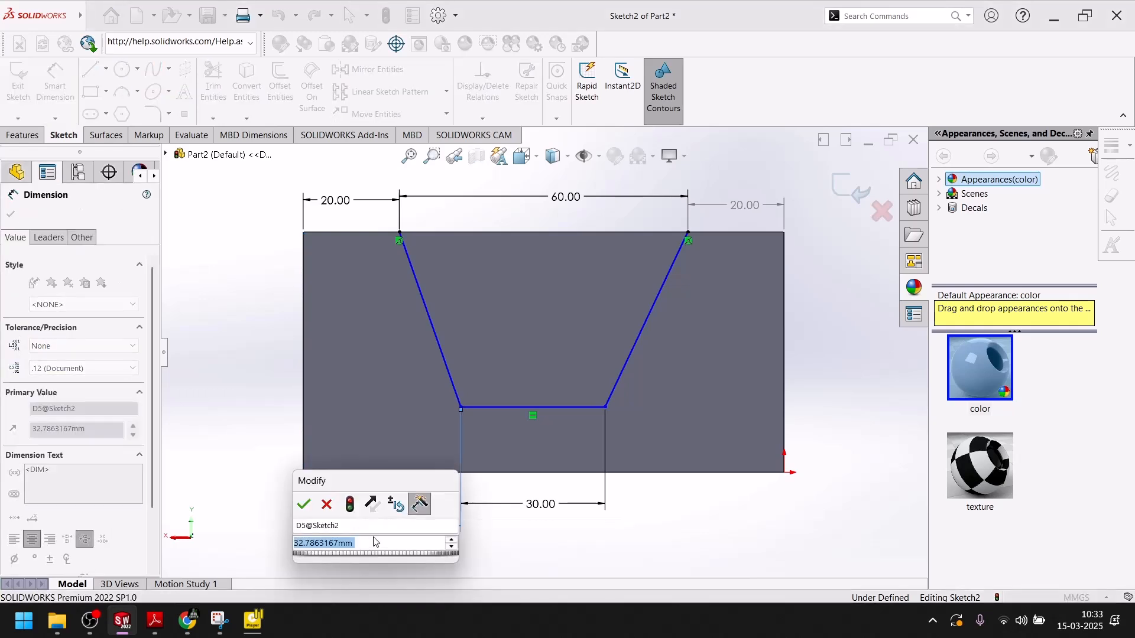
{"action": "type", "text": "35"}
{"action": "key", "text": "Return"}
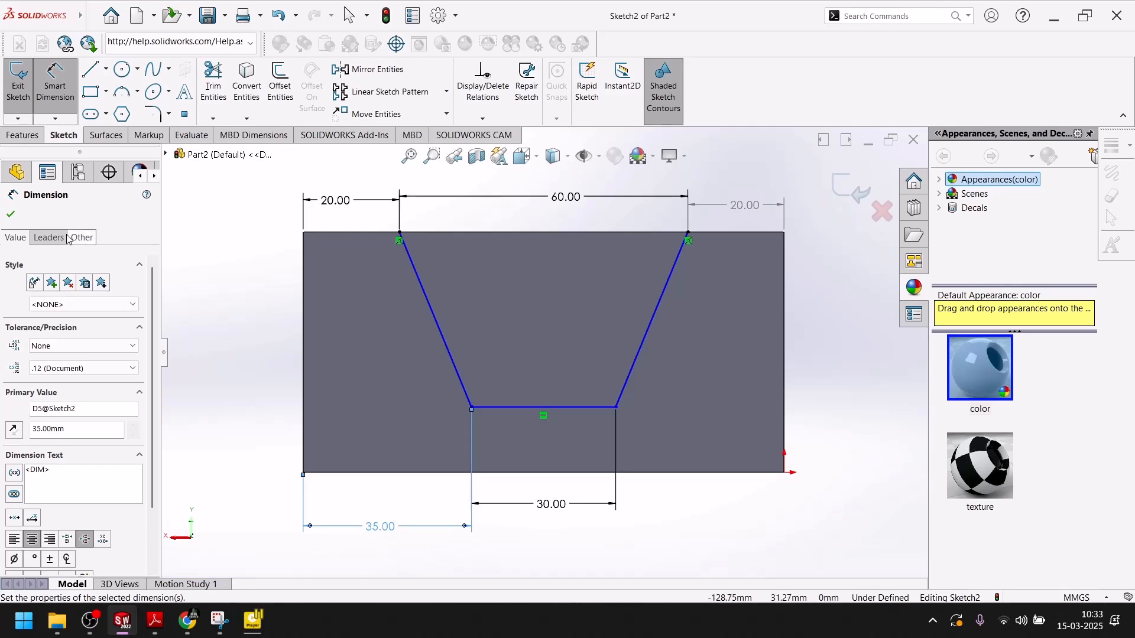
{"action": "left_click", "coordinate": [10, 215]}
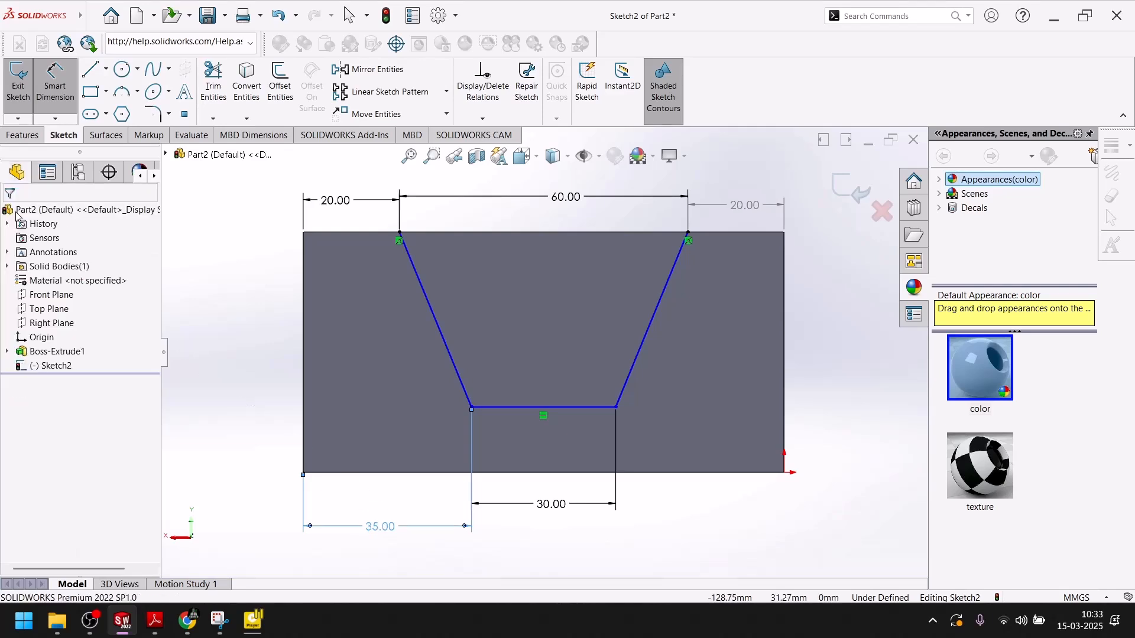
{"action": "left_click", "coordinate": [616, 406]}
{"action": "left_click", "coordinate": [730, 517]}
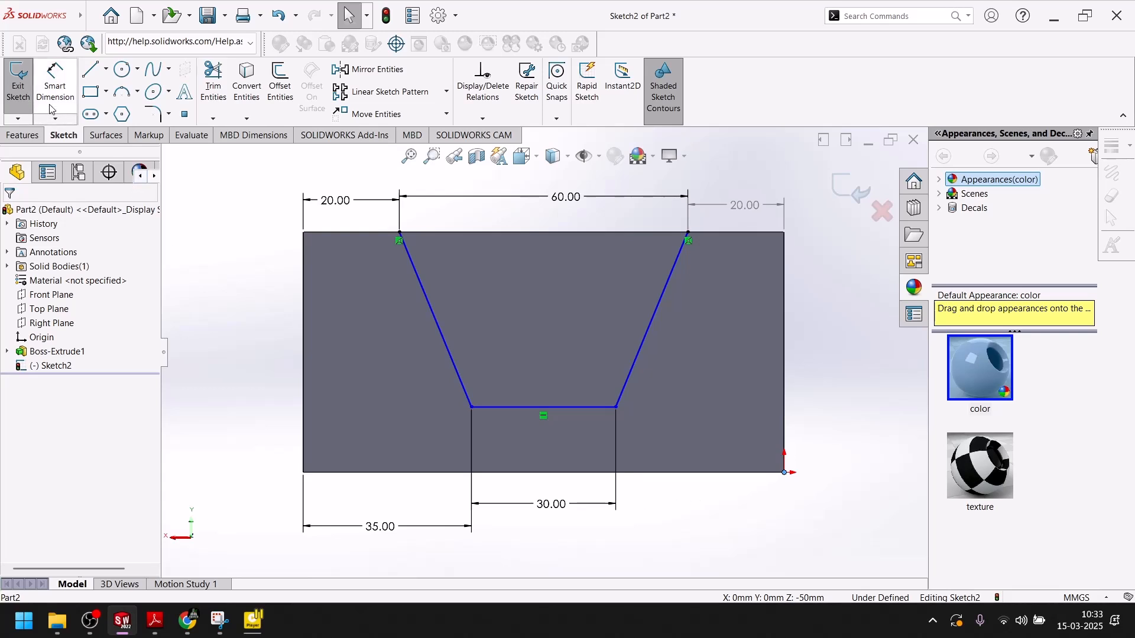
Add a 35 offset from the slot's bottom-right vertex to the block's right corner.
{"action": "left_click", "coordinate": [55, 83]}
{"action": "left_click", "coordinate": [615, 408]}
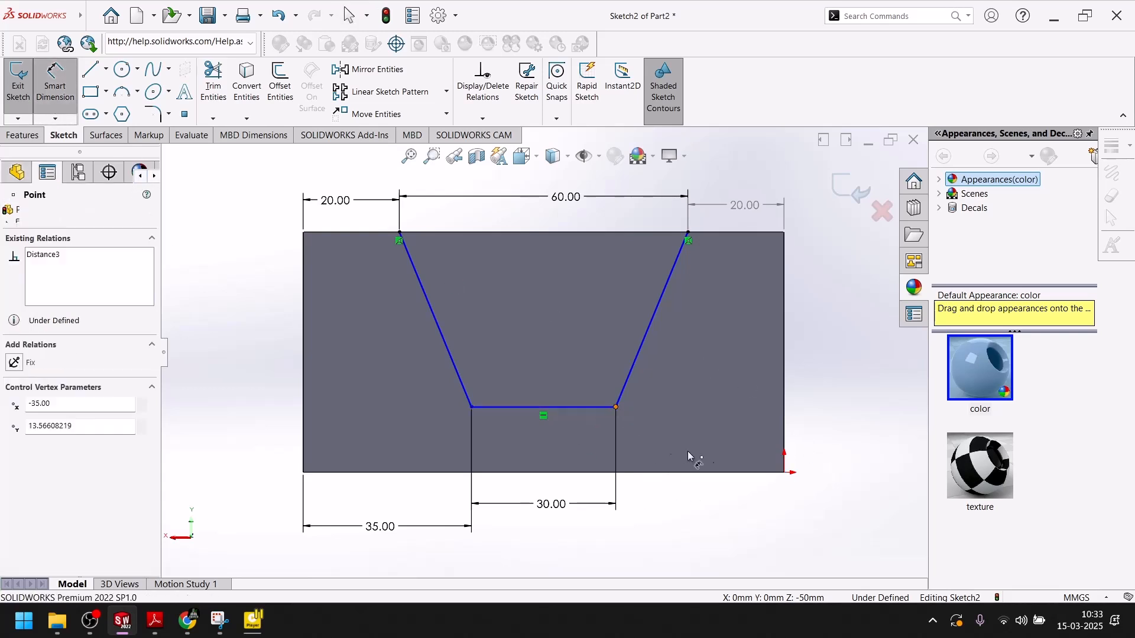
{"action": "left_click", "coordinate": [783, 474]}
{"action": "left_click", "coordinate": [711, 519]}
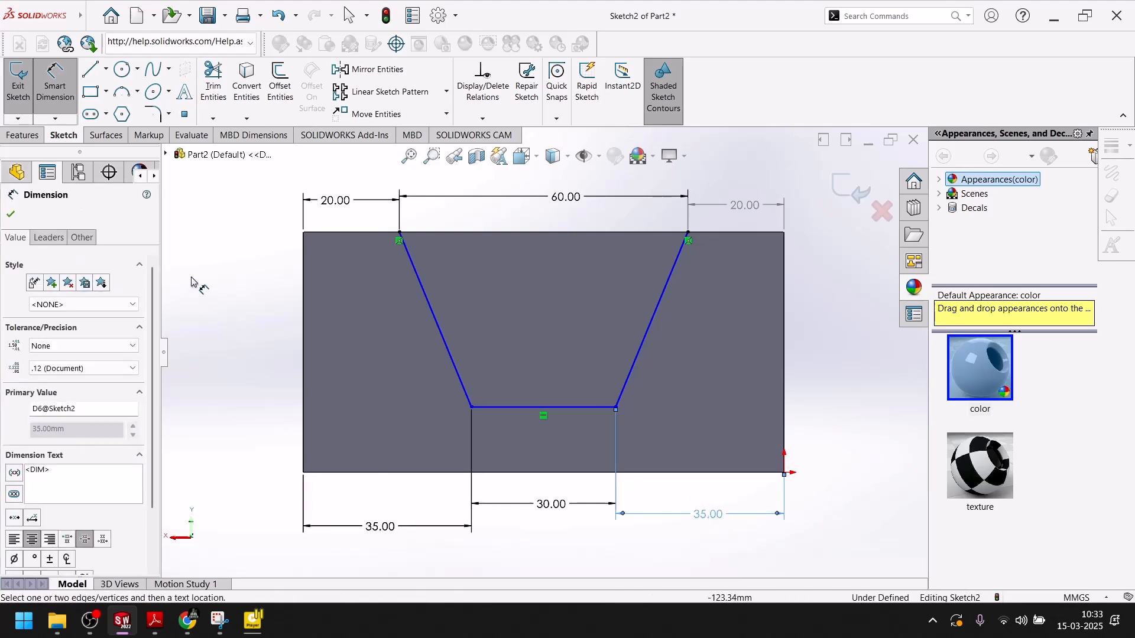
{"action": "left_click", "coordinate": [13, 215]}
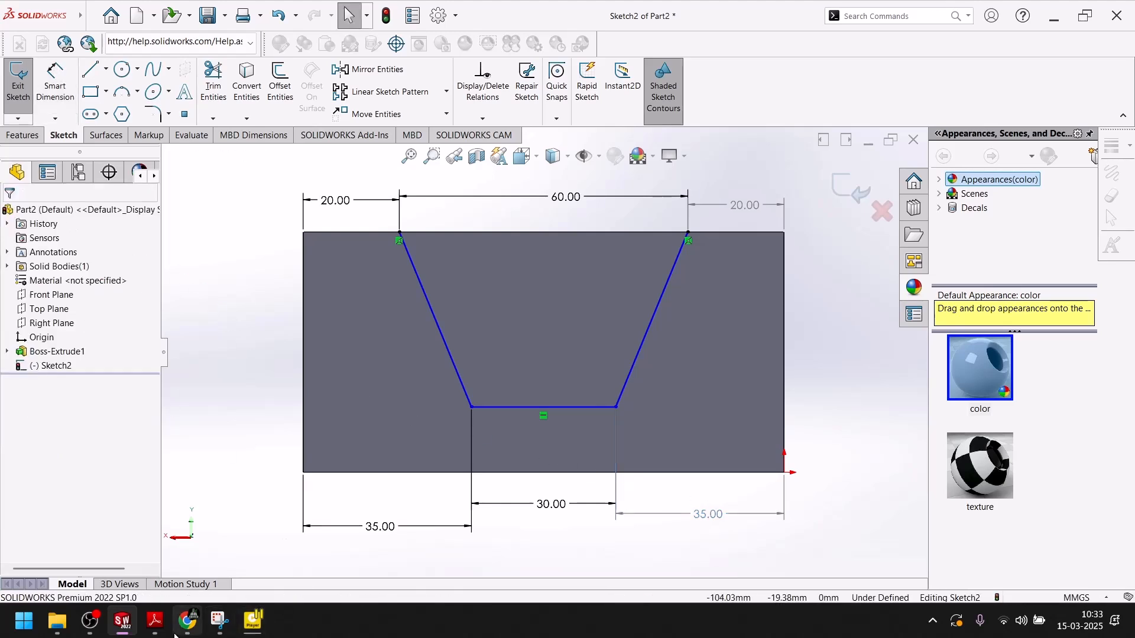
{"action": "left_click", "coordinate": [156, 621]}
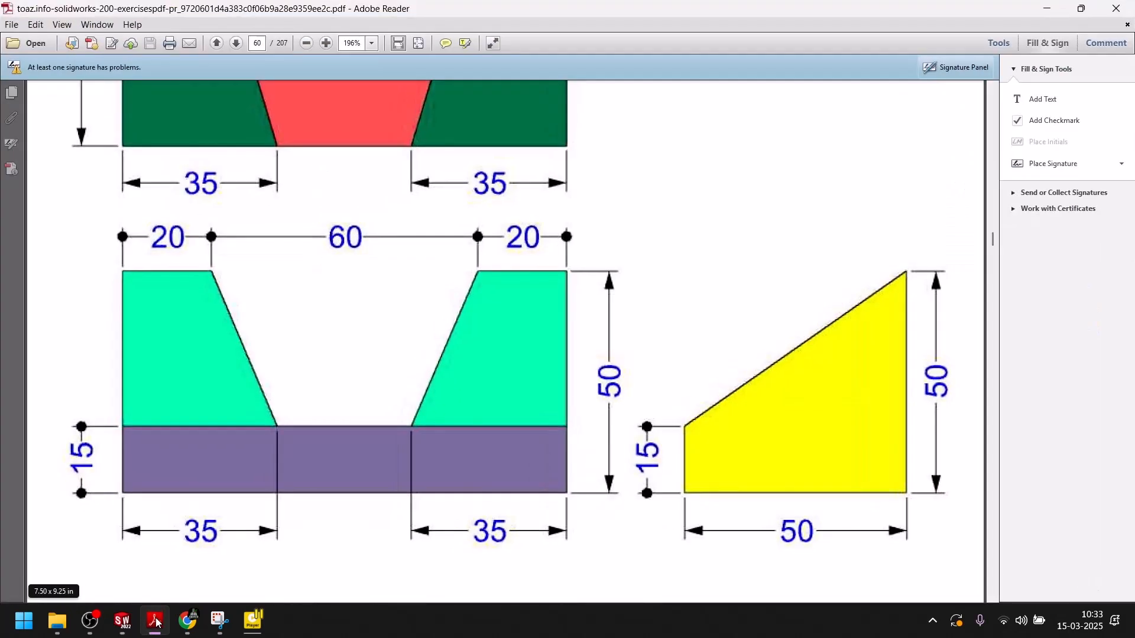
{"action": "left_click", "coordinate": [155, 621]}
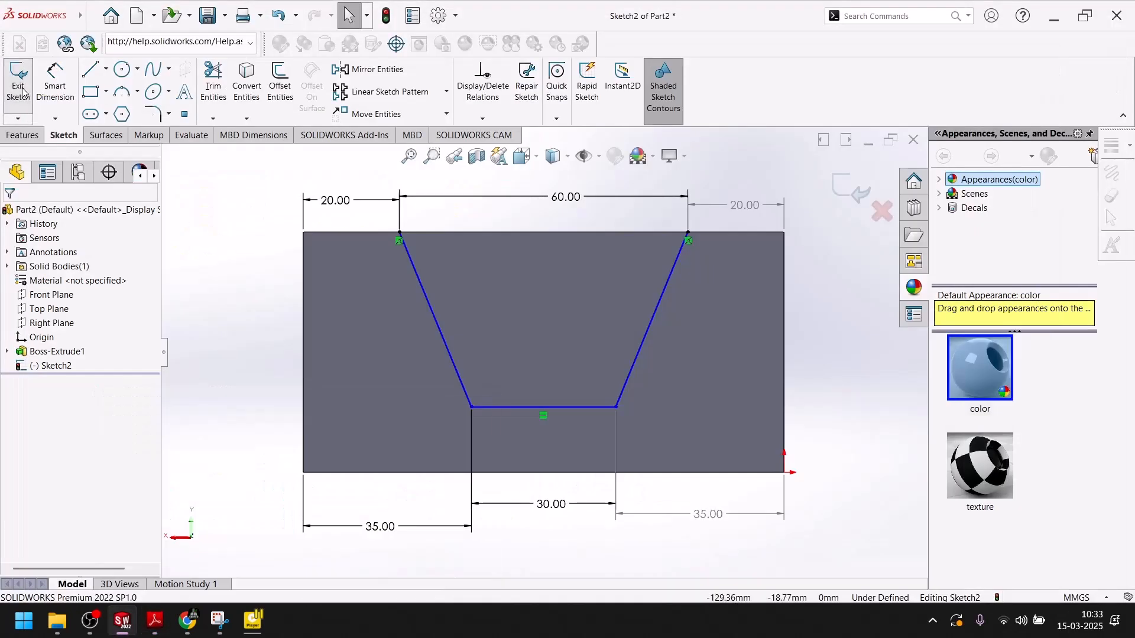
Set the slot depth between the left vertices to 35.
{"action": "left_click", "coordinate": [63, 87]}
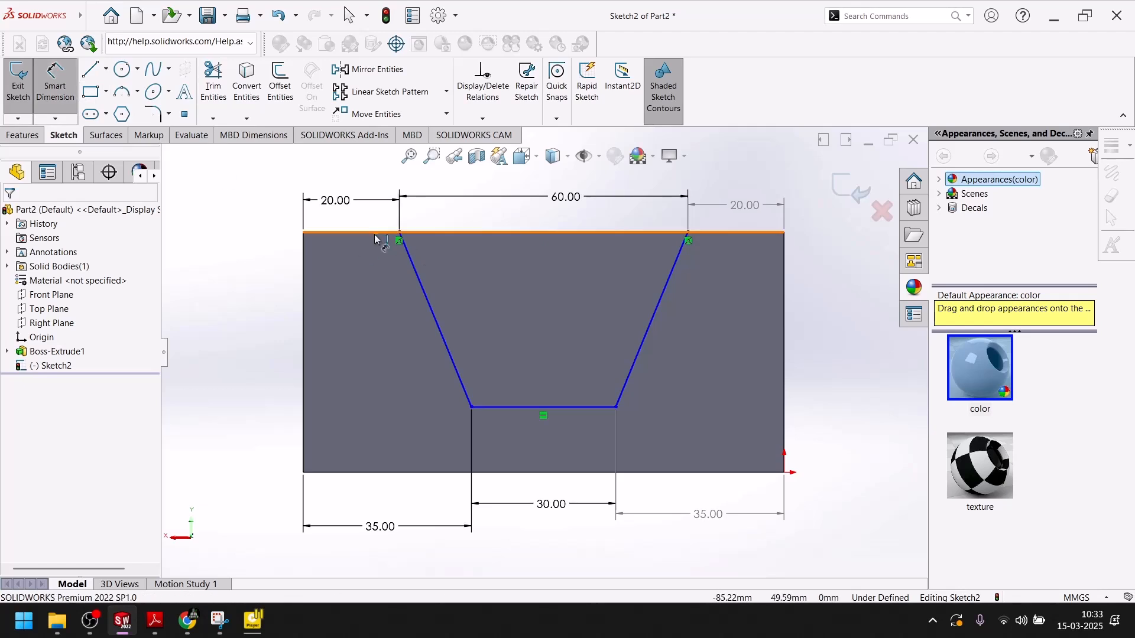
{"action": "left_click", "coordinate": [400, 233]}
{"action": "left_click", "coordinate": [471, 406]}
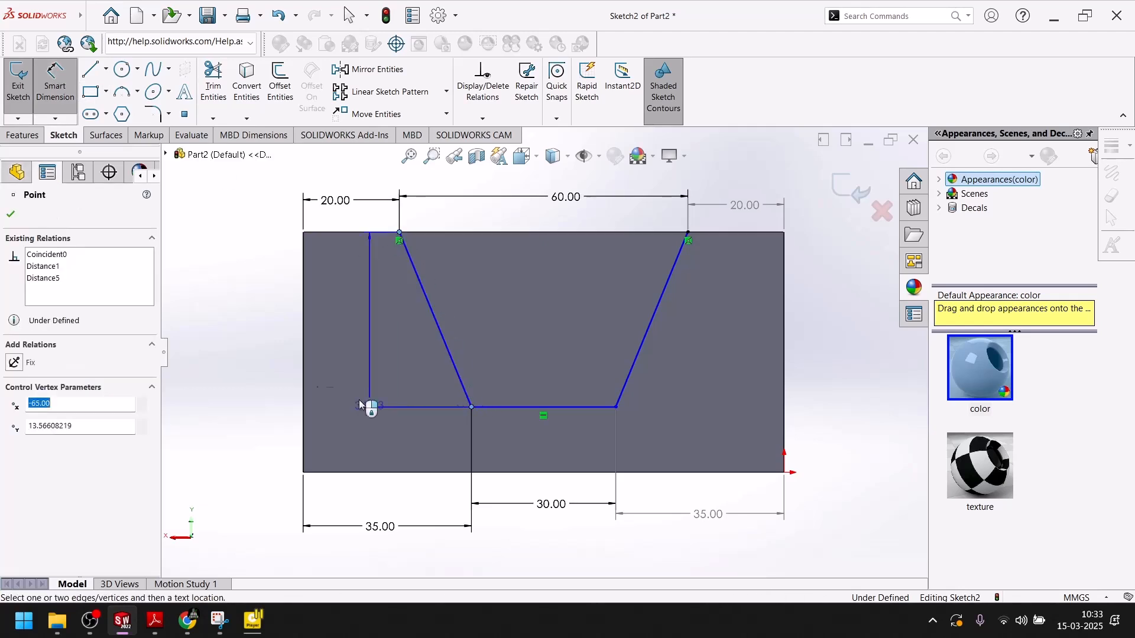
{"action": "left_click", "coordinate": [252, 339]}
{"action": "type", "text": "35"}
{"action": "key", "text": "Return"}
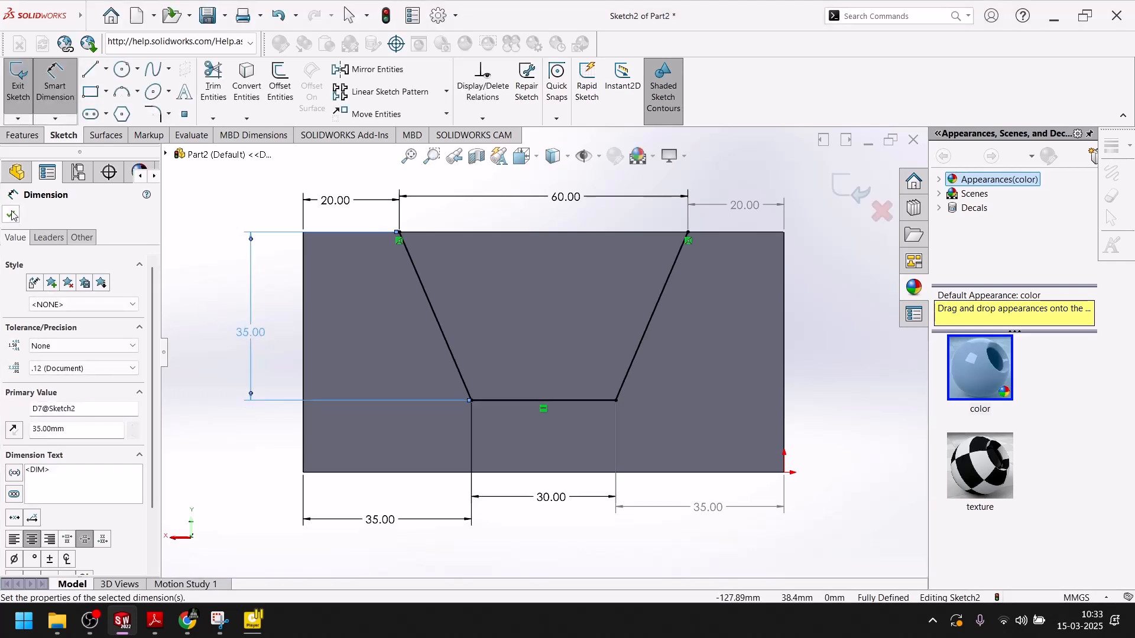
{"action": "left_click", "coordinate": [12, 216]}
Draw a line across the slot's top vertices to close it and exit the sketch.
{"action": "left_click", "coordinate": [90, 69]}
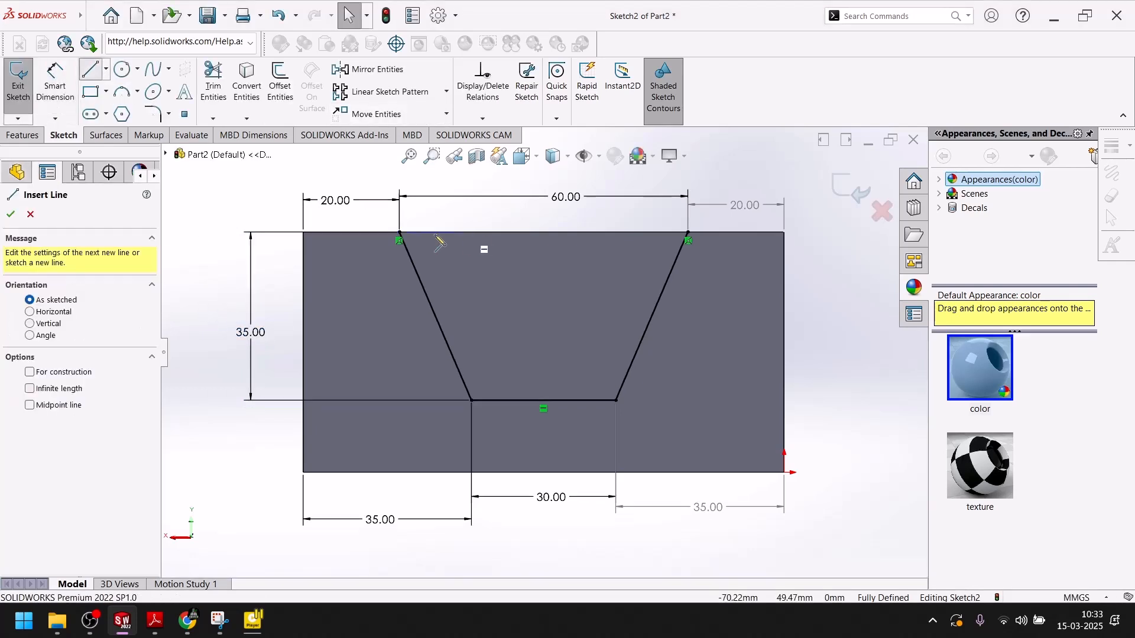
{"action": "left_click", "coordinate": [399, 233]}
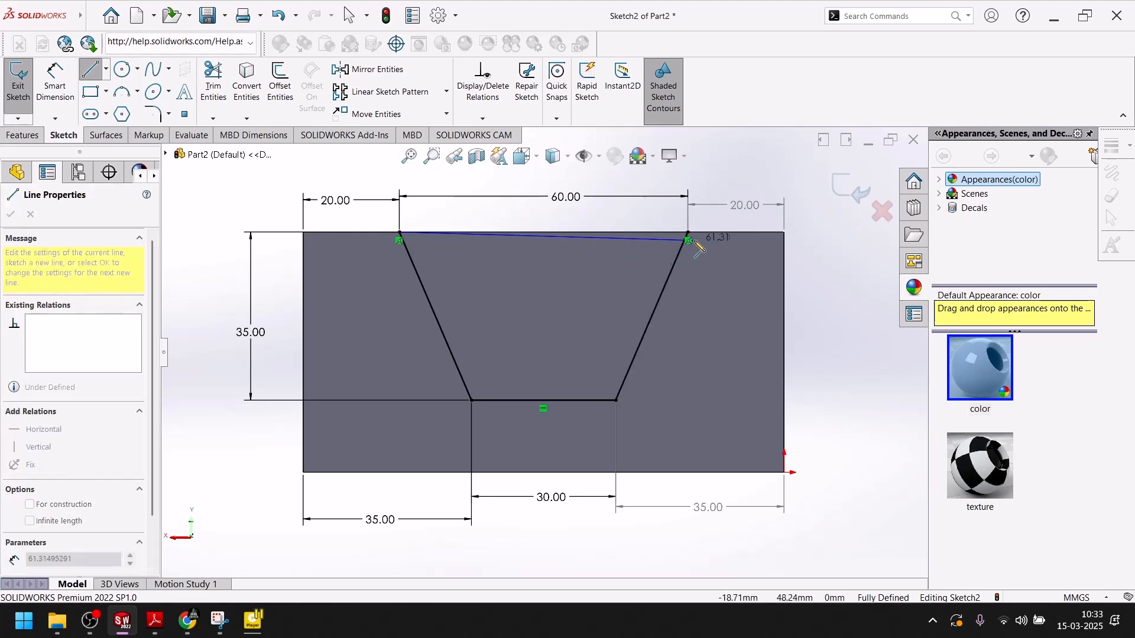
{"action": "left_click", "coordinate": [687, 232]}
{"action": "key", "text": "Escape"}
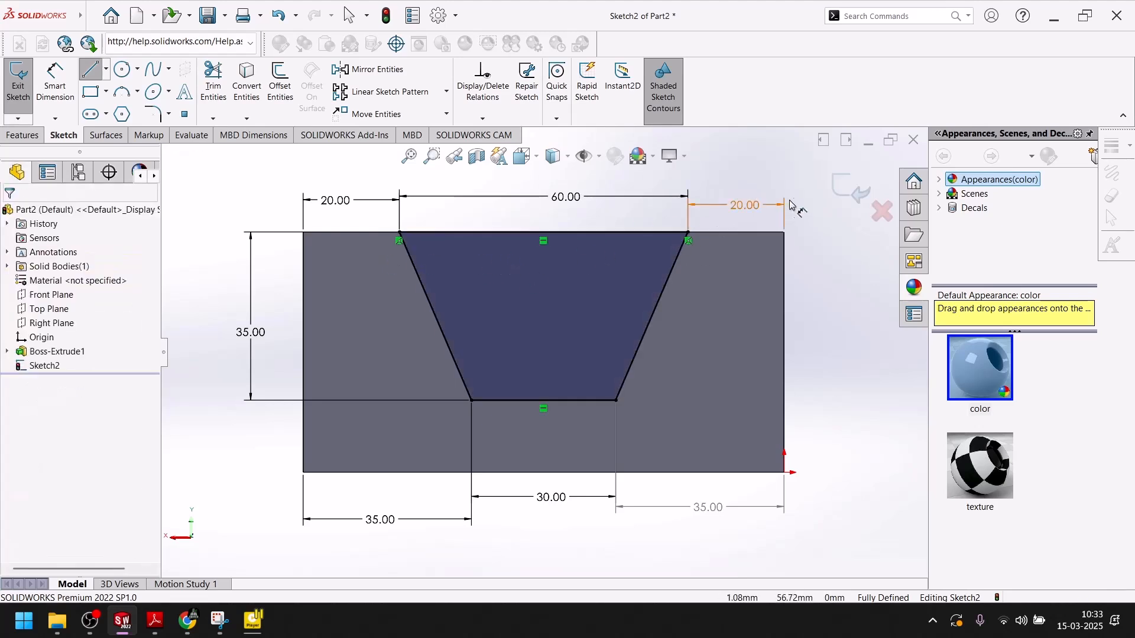
{"action": "left_click", "coordinate": [848, 188]}
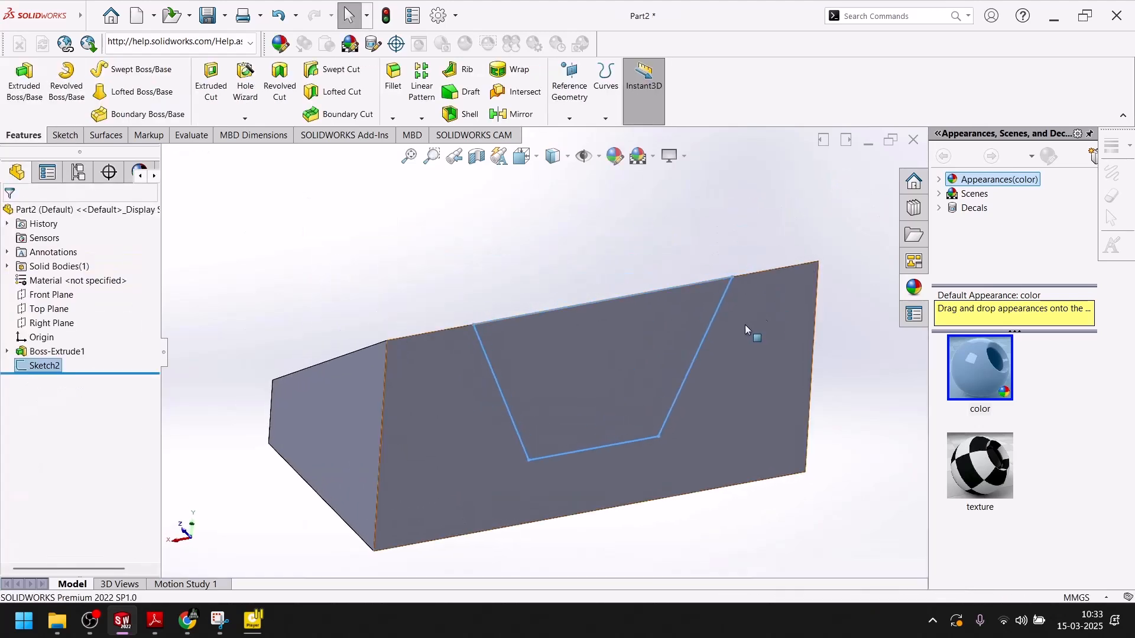
Cut-extrude the slot sketch Through All and view the result in Isometric.
{"action": "left_click", "coordinate": [213, 80]}
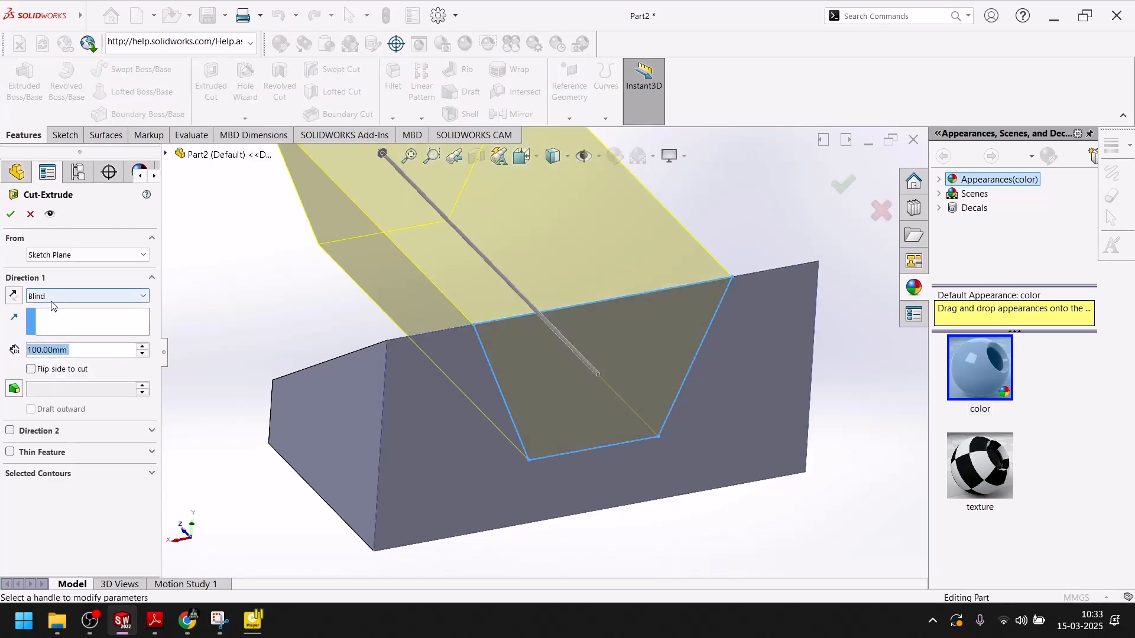
{"action": "left_click", "coordinate": [52, 299]}
{"action": "left_click", "coordinate": [58, 319]}
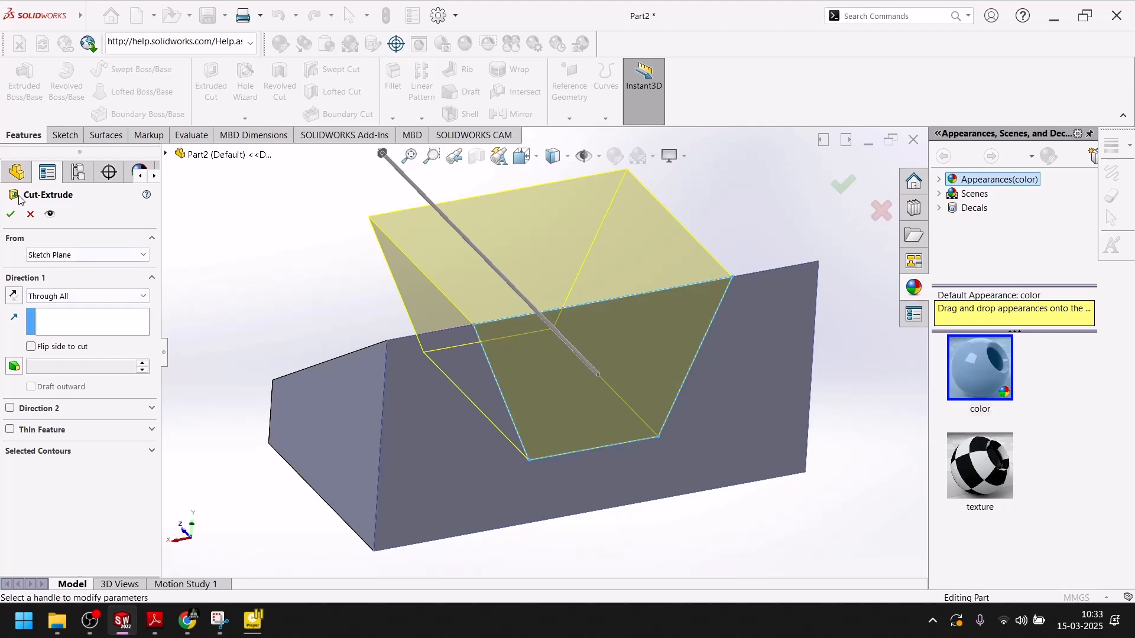
{"action": "left_click", "coordinate": [10, 214]}
{"action": "middle_click_drag", "start_coordinate": [317, 256], "coordinate": [403, 326]}
{"action": "key", "text": "space"}
{"action": "left_click", "coordinate": [583, 389]}
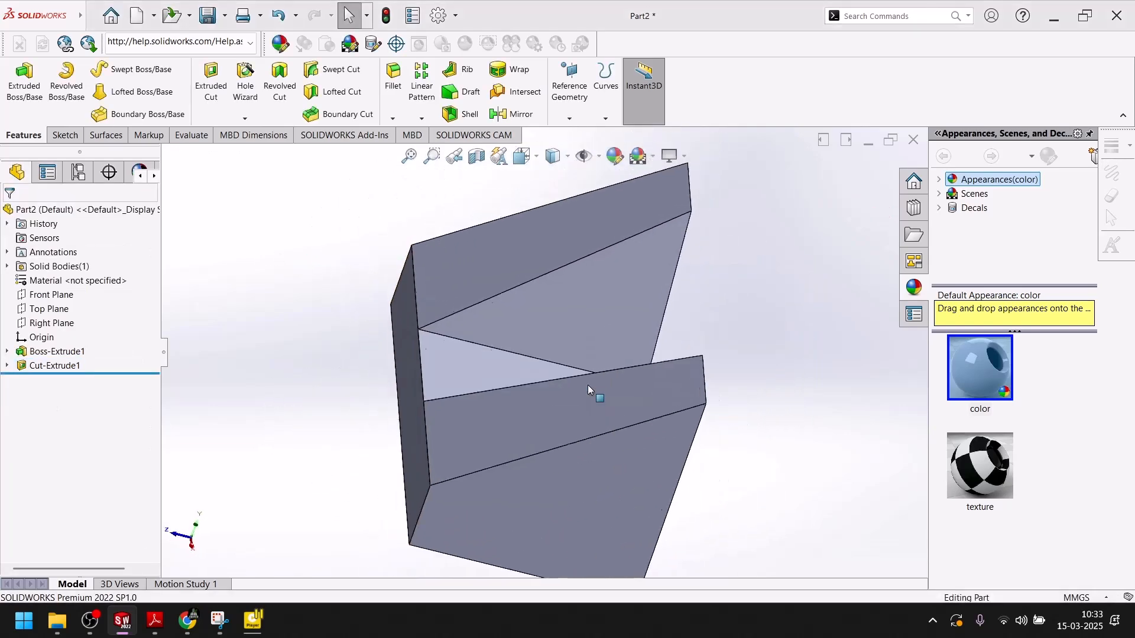
Review the Exercise-55 isometric in the reference PDF, then return to the part and tilt it.
{"action": "left_click", "coordinate": [155, 621]}
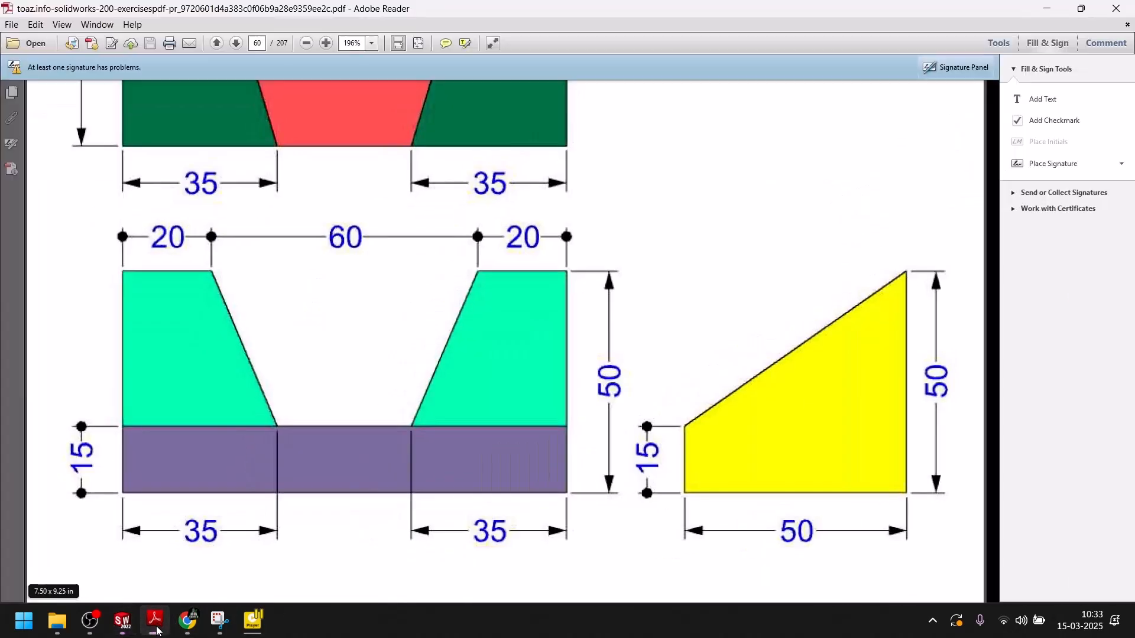
{"action": "scroll", "coordinate": [702, 305], "scroll_direction": "up", "scroll_amount": 8}
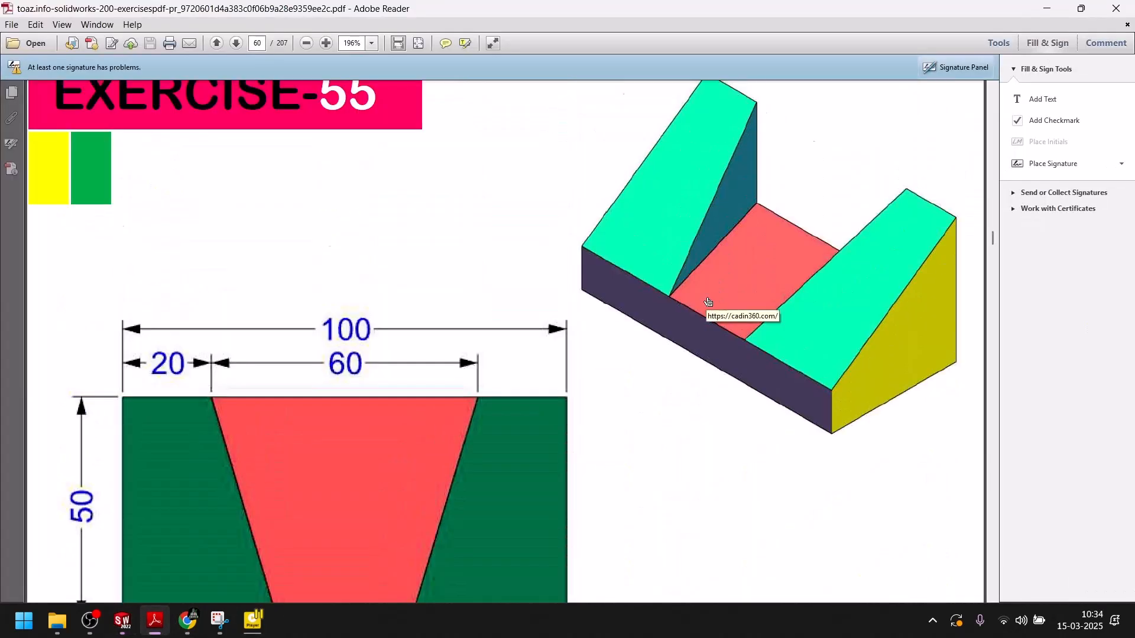
{"action": "scroll", "coordinate": [704, 306], "scroll_direction": "down", "scroll_amount": 3}
{"action": "scroll", "coordinate": [702, 311], "scroll_direction": "up", "scroll_amount": 5}
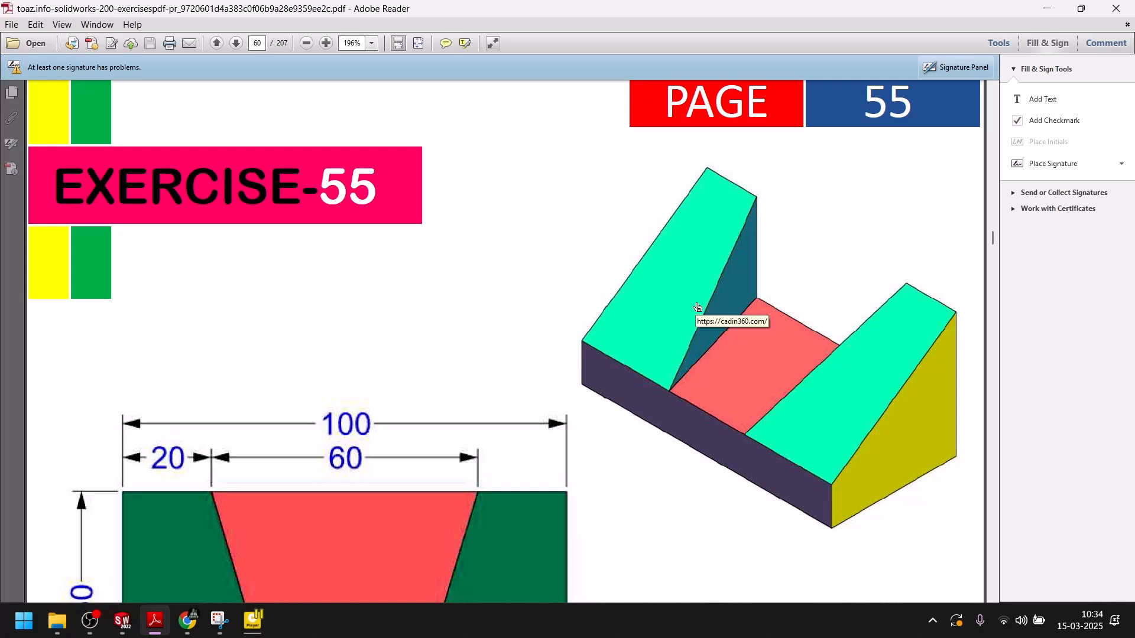
{"action": "scroll", "coordinate": [697, 307], "scroll_direction": "down", "scroll_amount": 2}
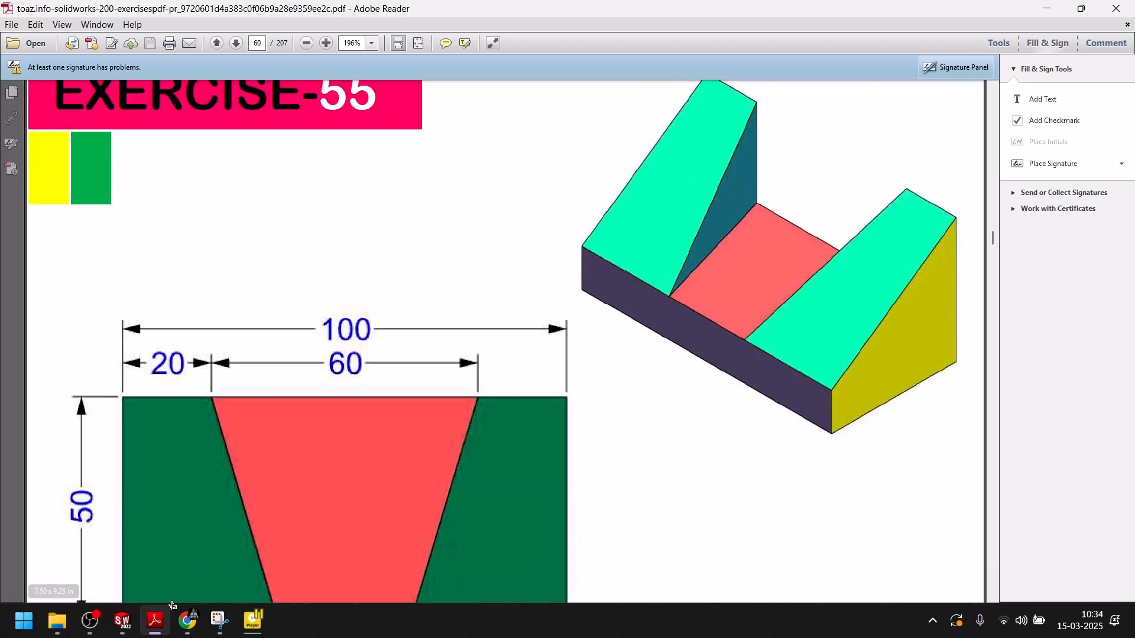
{"action": "left_click", "coordinate": [148, 628]}
{"action": "middle_click_drag", "start_coordinate": [323, 437], "coordinate": [391, 547]}
Select the three slot faces in isometric view and open Edit Appearance for them.
{"action": "key", "text": "space"}
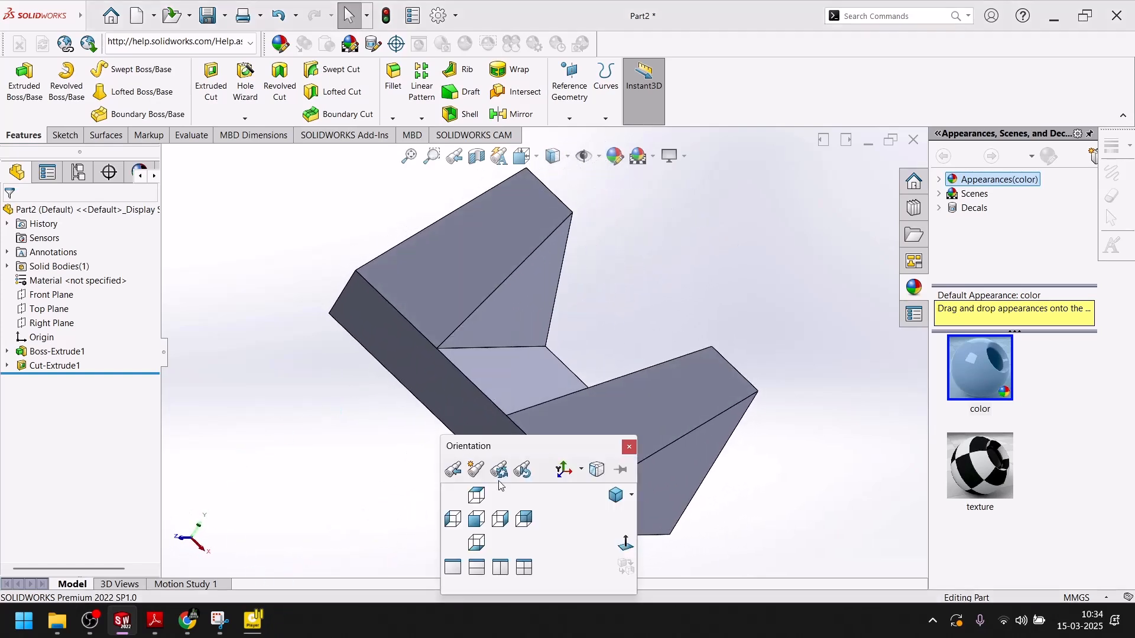
{"action": "left_click", "coordinate": [616, 497]}
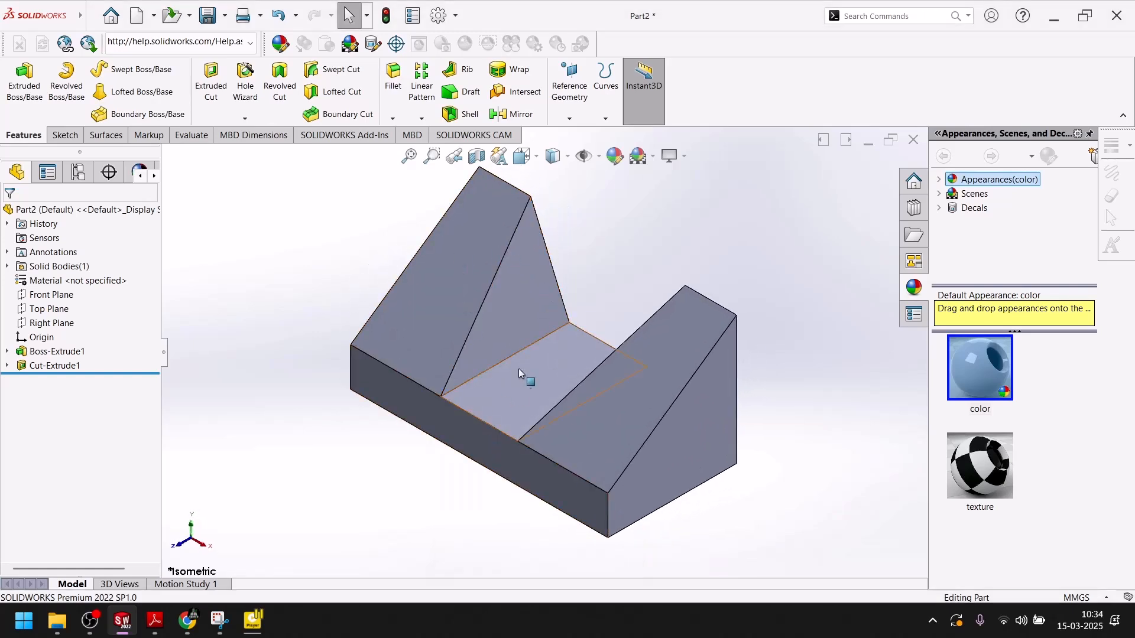
{"action": "left_click", "coordinate": [500, 315]}
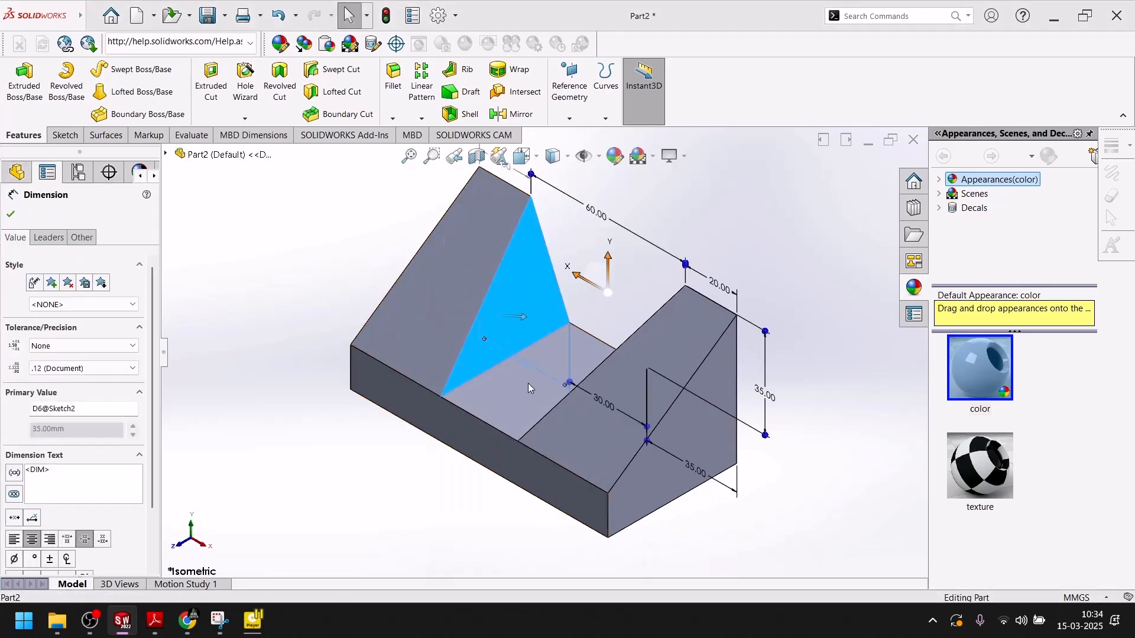
{"action": "left_click", "coordinate": [679, 239]}
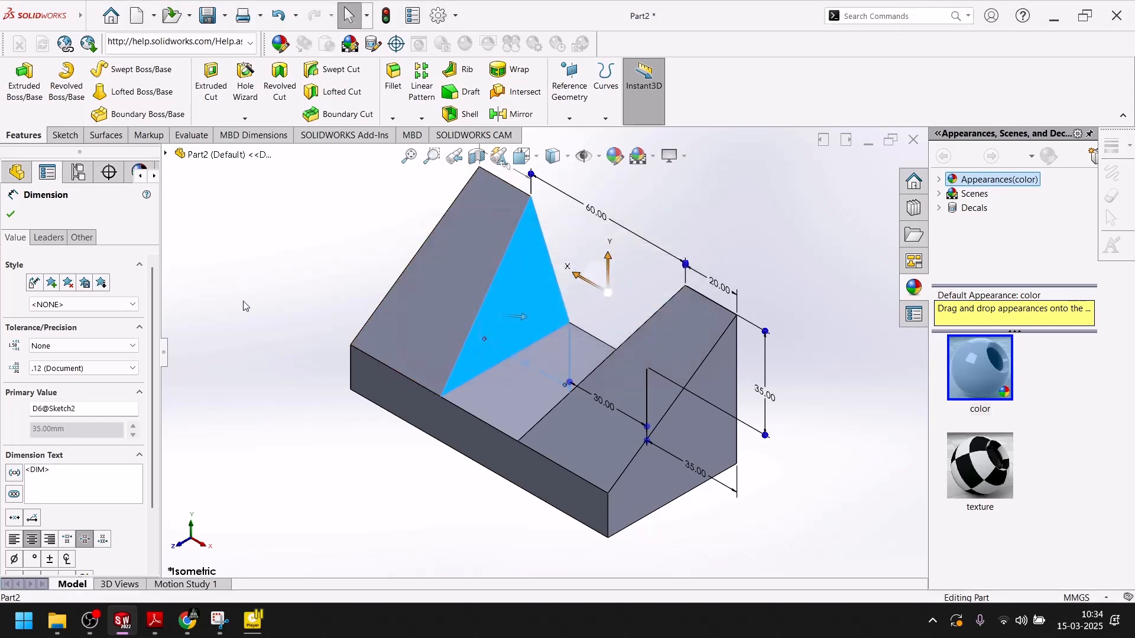
{"action": "left_click", "coordinate": [522, 300]}
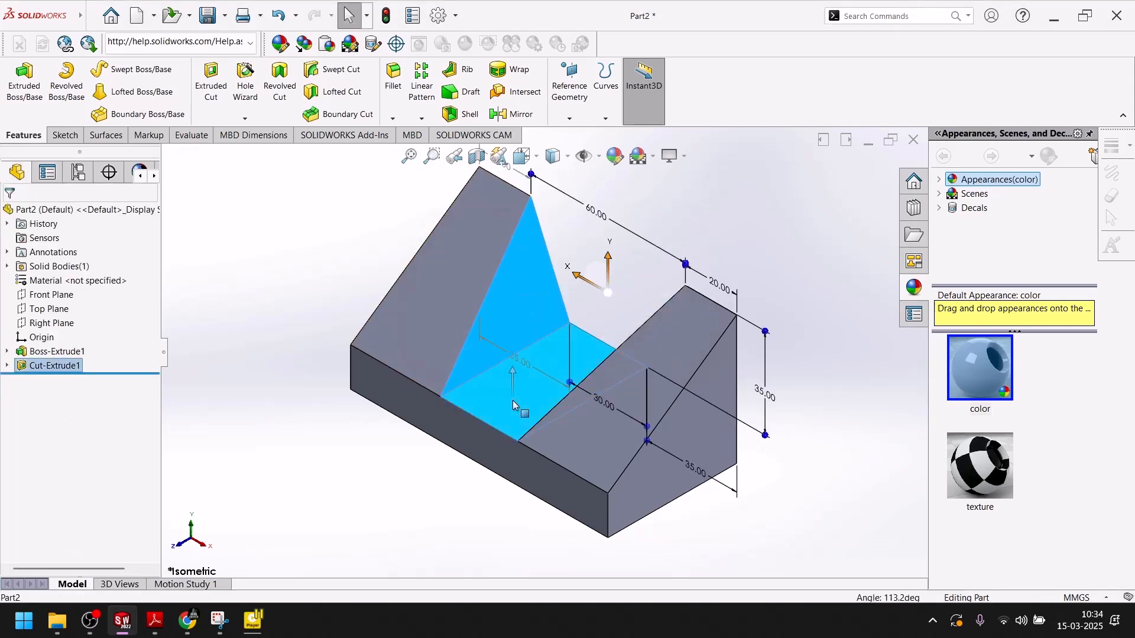
{"action": "middle_click_drag", "start_coordinate": [513, 400], "coordinate": [558, 471]}
{"action": "left_click", "coordinate": [611, 294]}
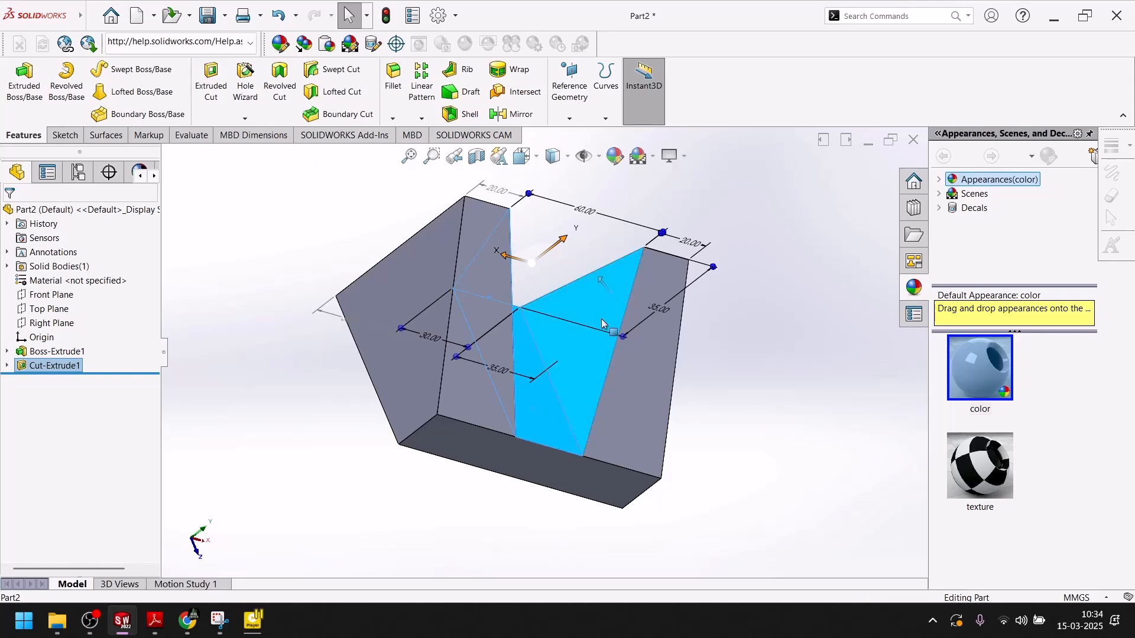
{"action": "left_click", "coordinate": [617, 158]}
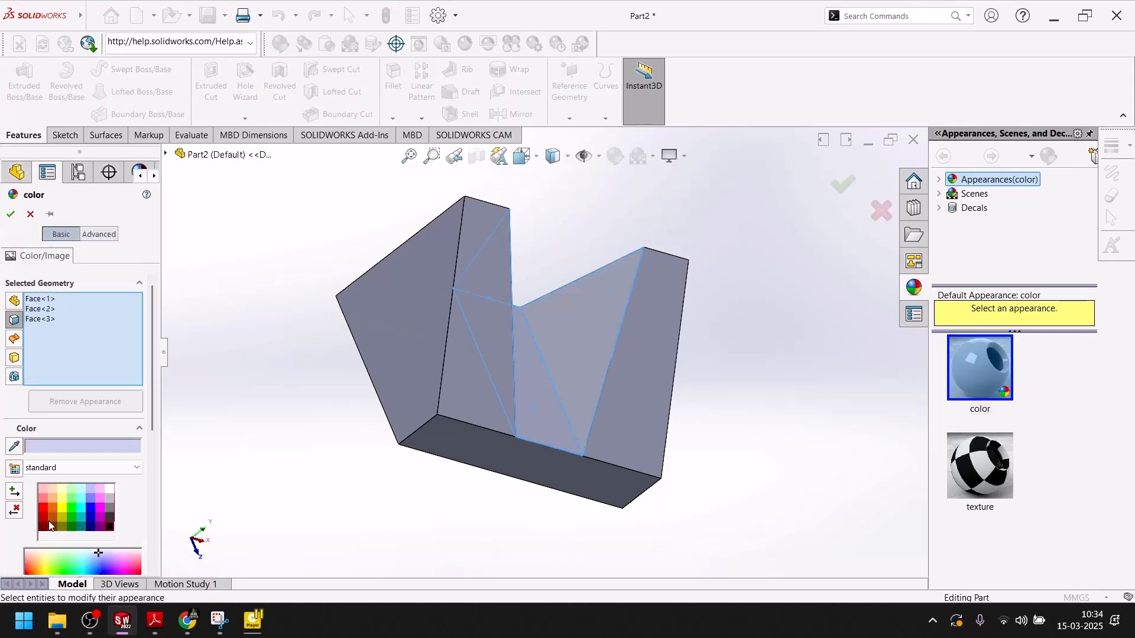
Colour the slot faces yellow, then the bottom and notched faces magenta.
{"action": "left_click", "coordinate": [68, 511]}
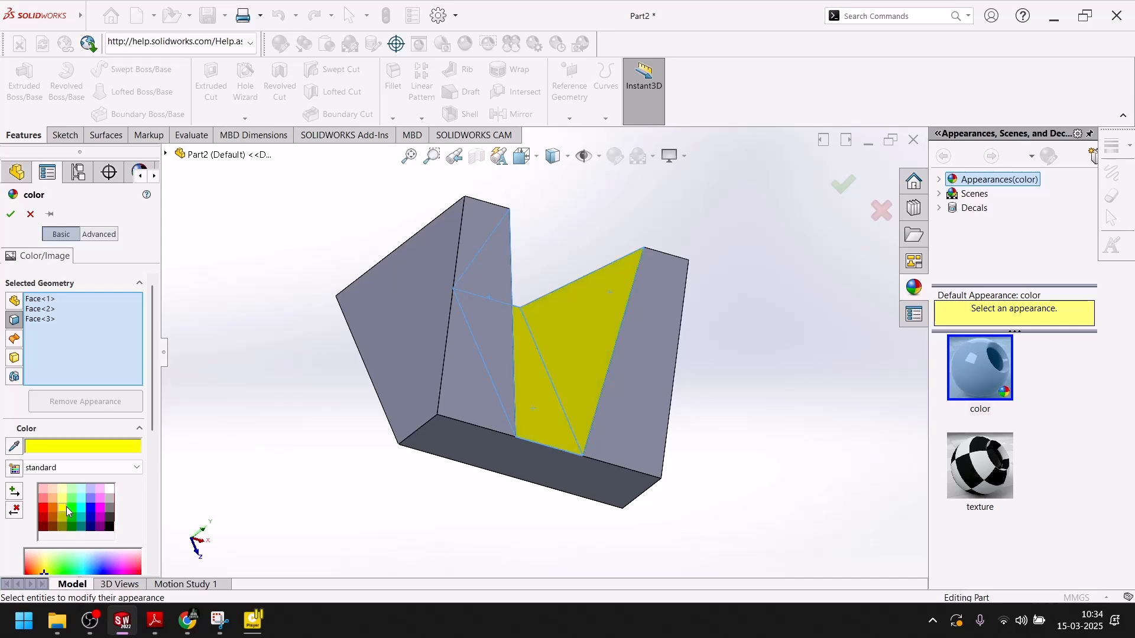
{"action": "left_click", "coordinate": [10, 214]}
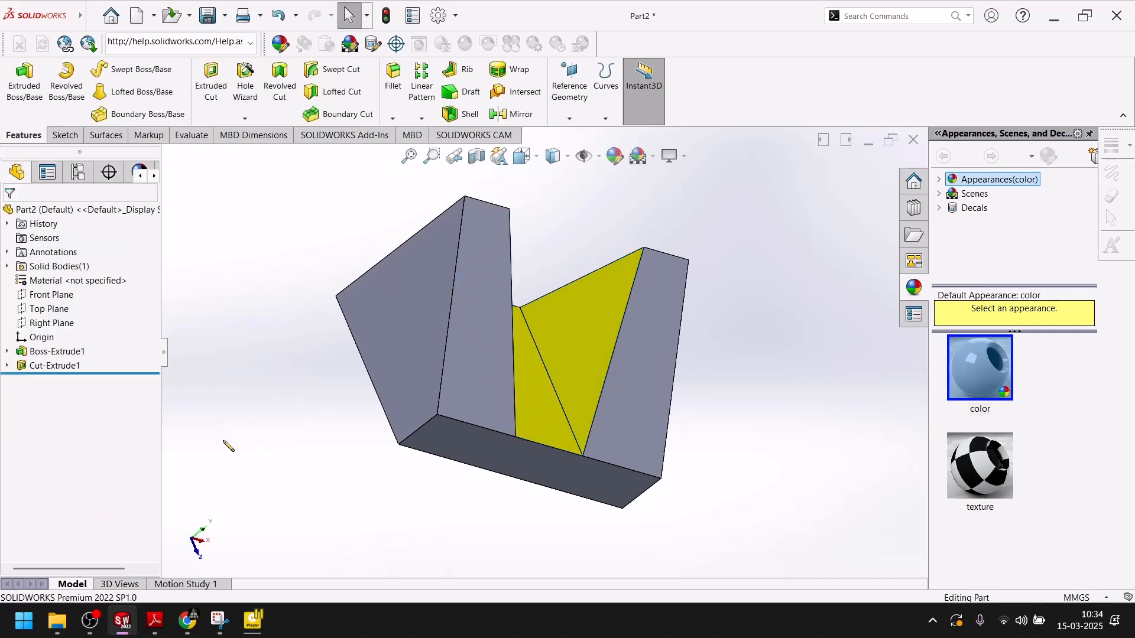
{"action": "left_click", "coordinate": [476, 449]}
{"action": "middle_click_drag", "start_coordinate": [472, 455], "coordinate": [295, 520]}
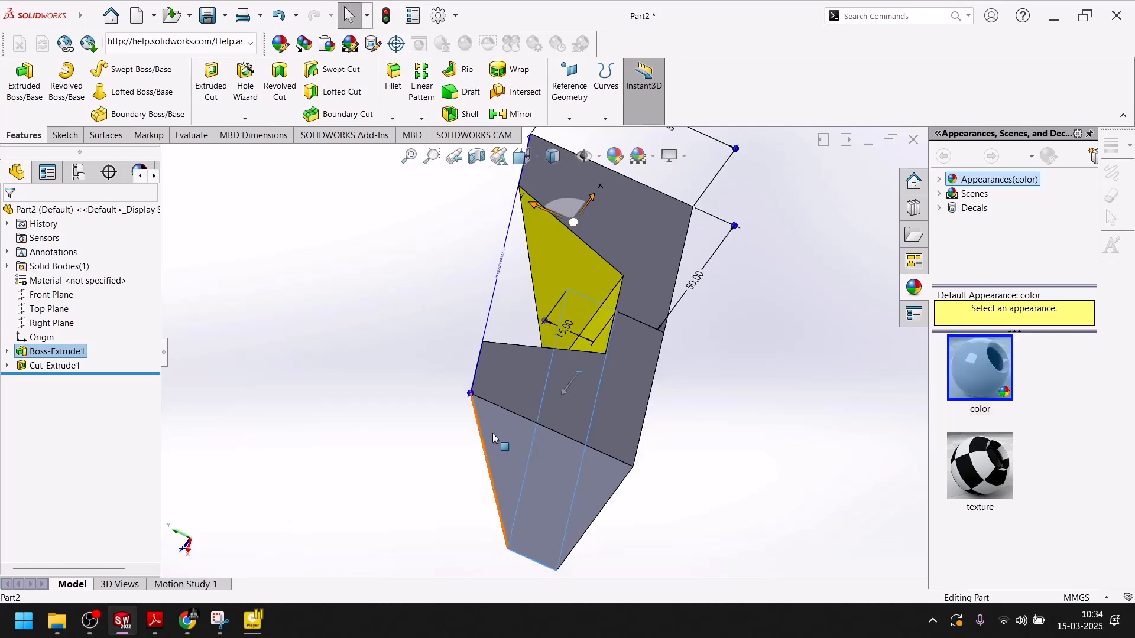
{"action": "left_click", "coordinate": [576, 394]}
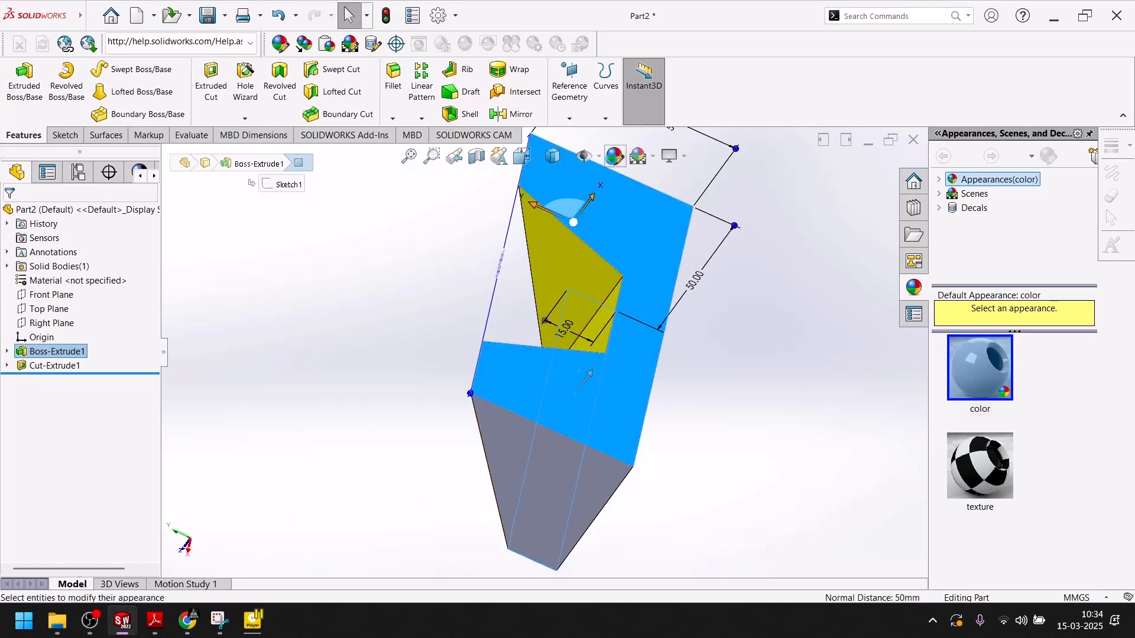
{"action": "left_click", "coordinate": [615, 156]}
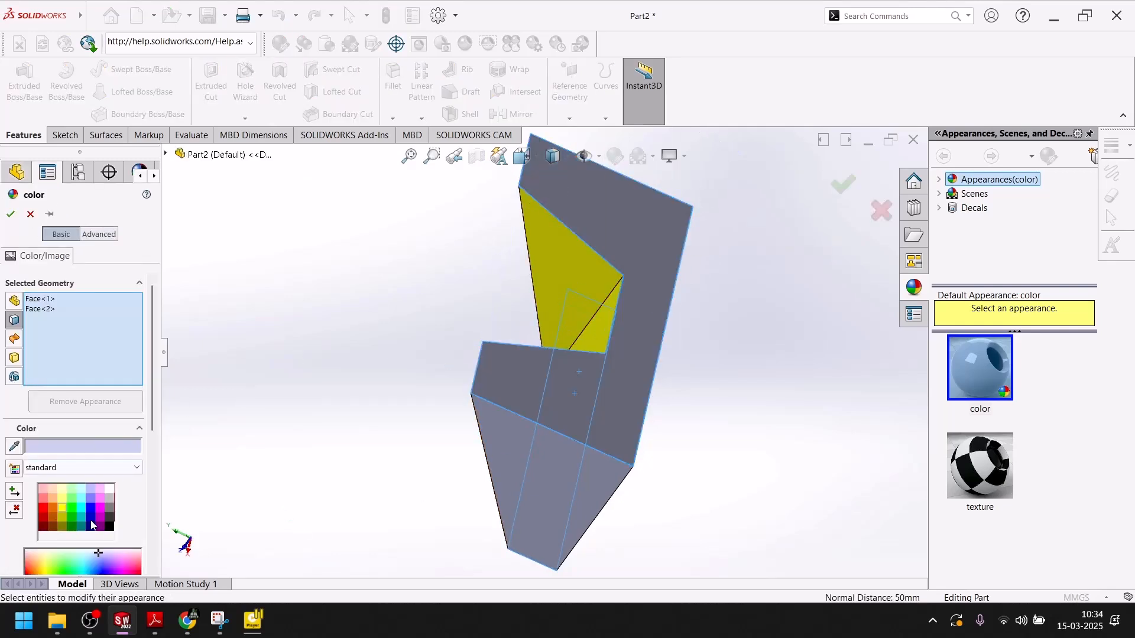
{"action": "left_click", "coordinate": [100, 509]}
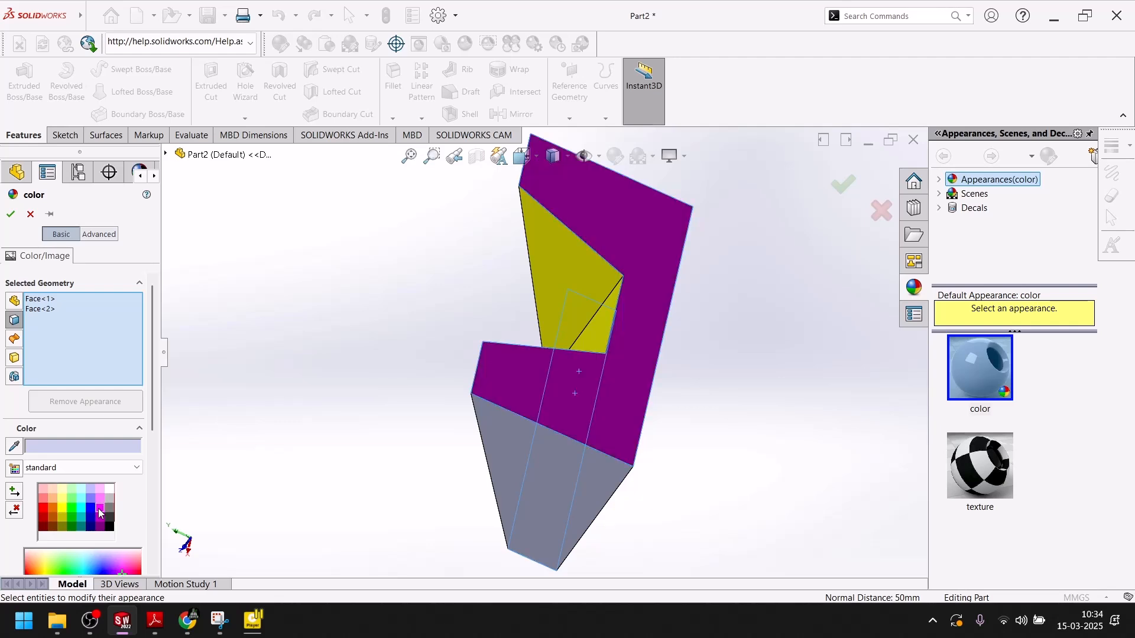
{"action": "left_click", "coordinate": [13, 217]}
Colour the narrow side face and the left face blue.
{"action": "middle_click_drag", "start_coordinate": [252, 331], "coordinate": [622, 355]}
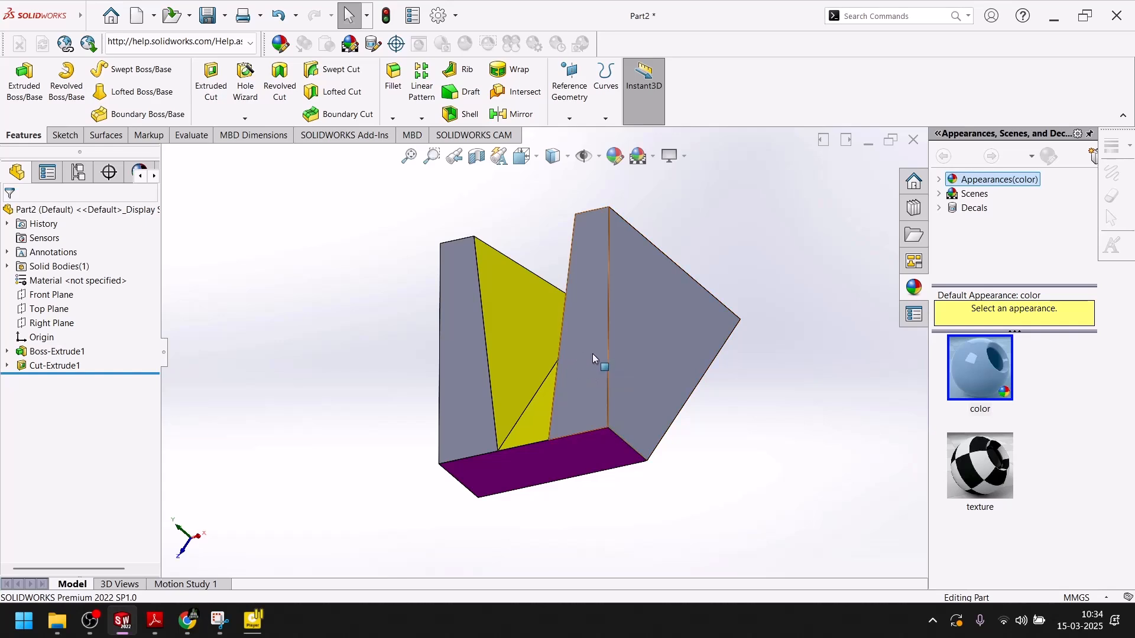
{"action": "left_click", "coordinate": [592, 353]}
{"action": "left_click", "coordinate": [459, 291], "text": "ctrl"}
{"action": "left_click", "coordinate": [618, 158]}
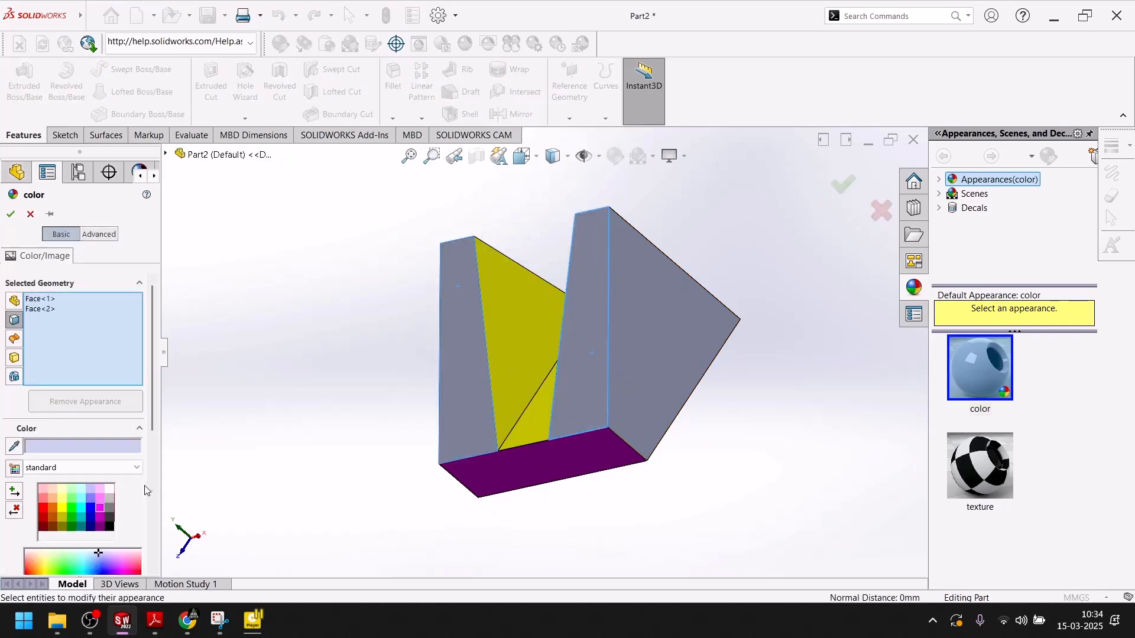
{"action": "left_click", "coordinate": [90, 510]}
{"action": "key", "text": "Return"}
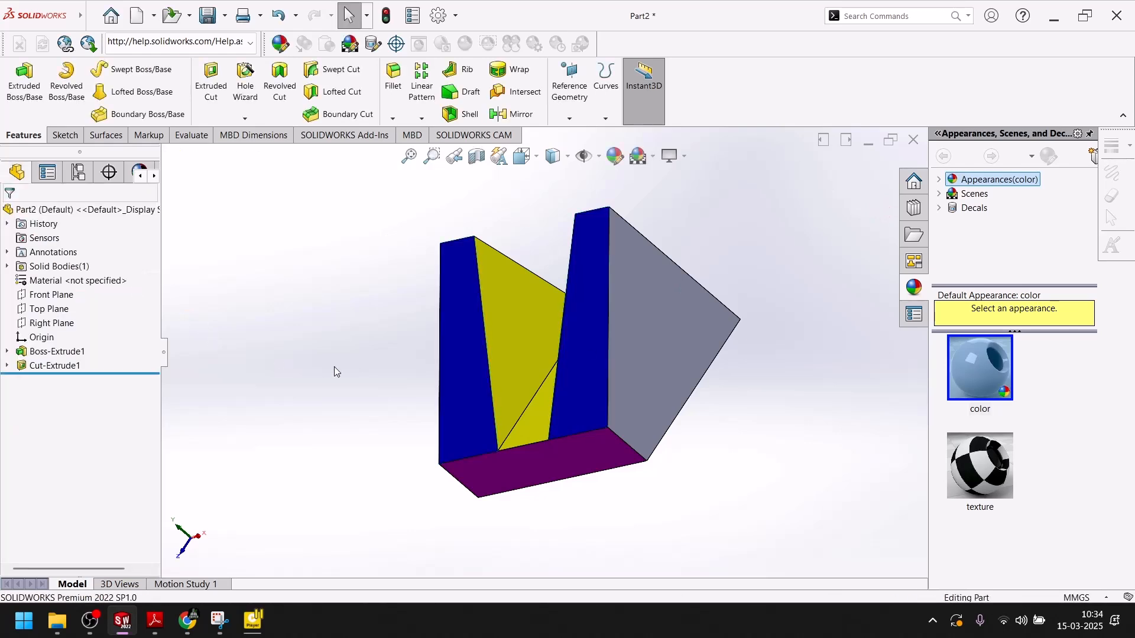
Colour the part's right face orange.
{"action": "left_click", "coordinate": [636, 316]}
{"action": "middle_click_drag", "start_coordinate": [325, 379], "coordinate": [541, 361]}
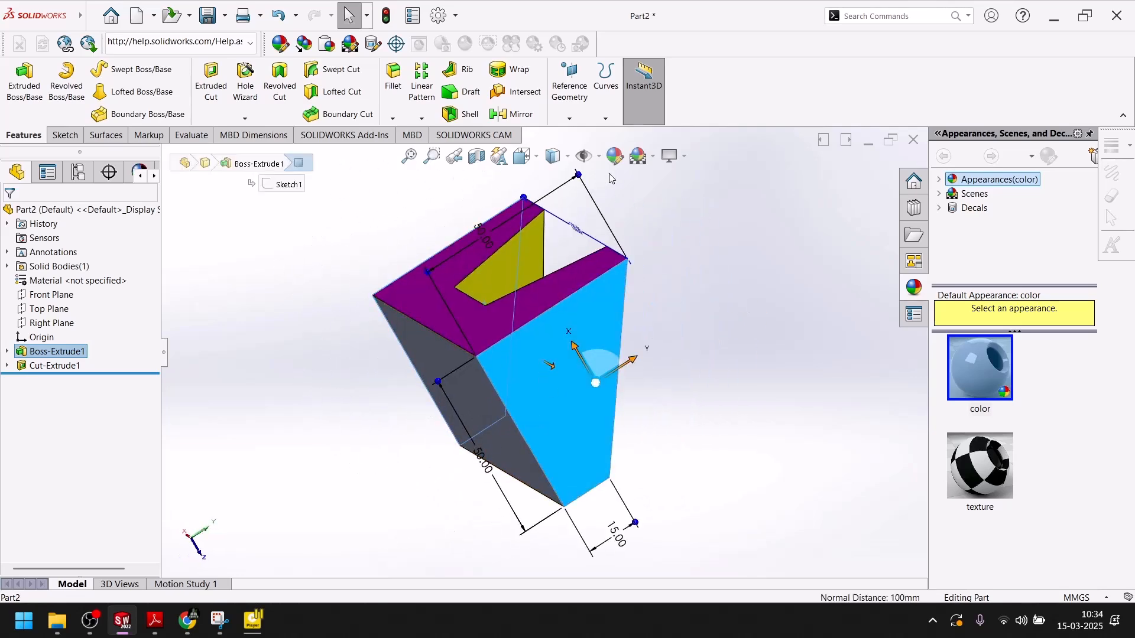
{"action": "left_click", "coordinate": [615, 157]}
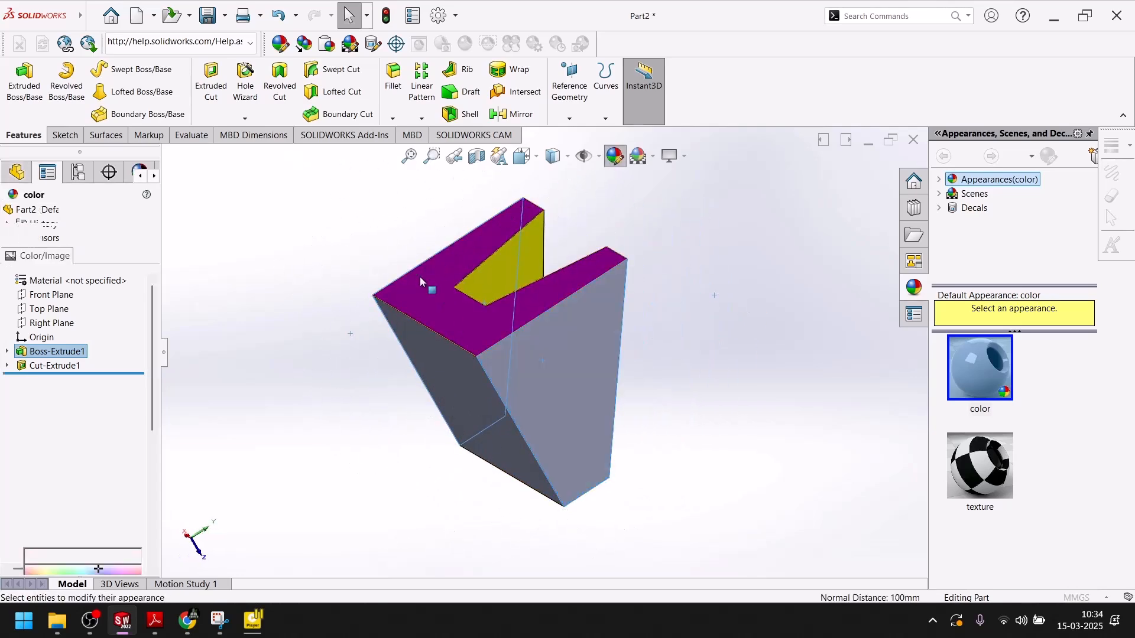
{"action": "left_click", "coordinate": [51, 509]}
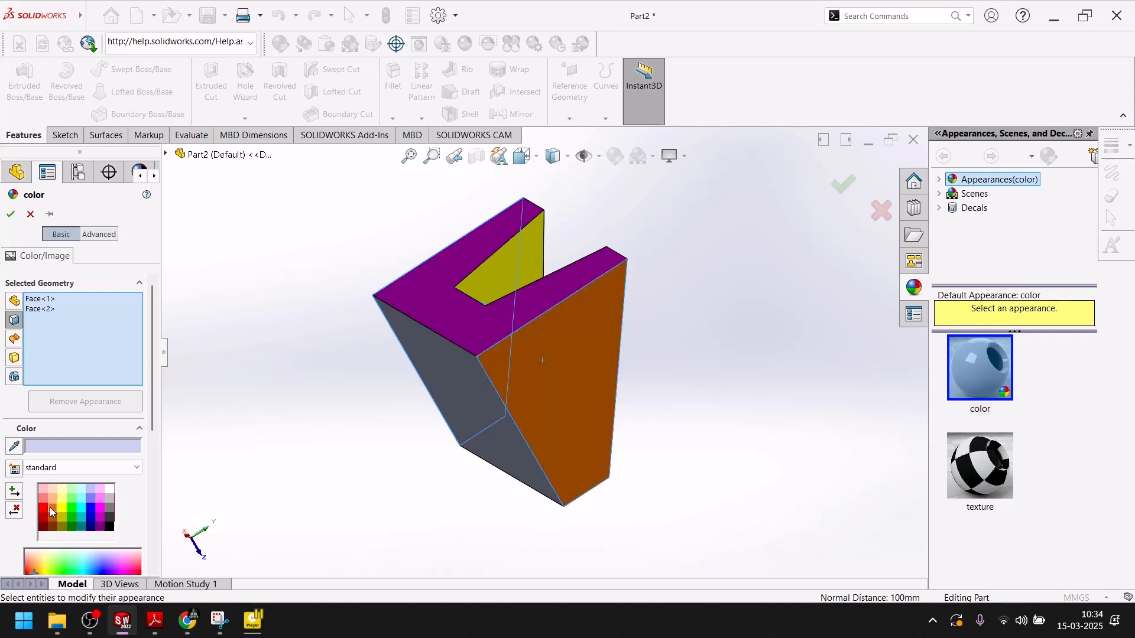
{"action": "left_click", "coordinate": [11, 214]}
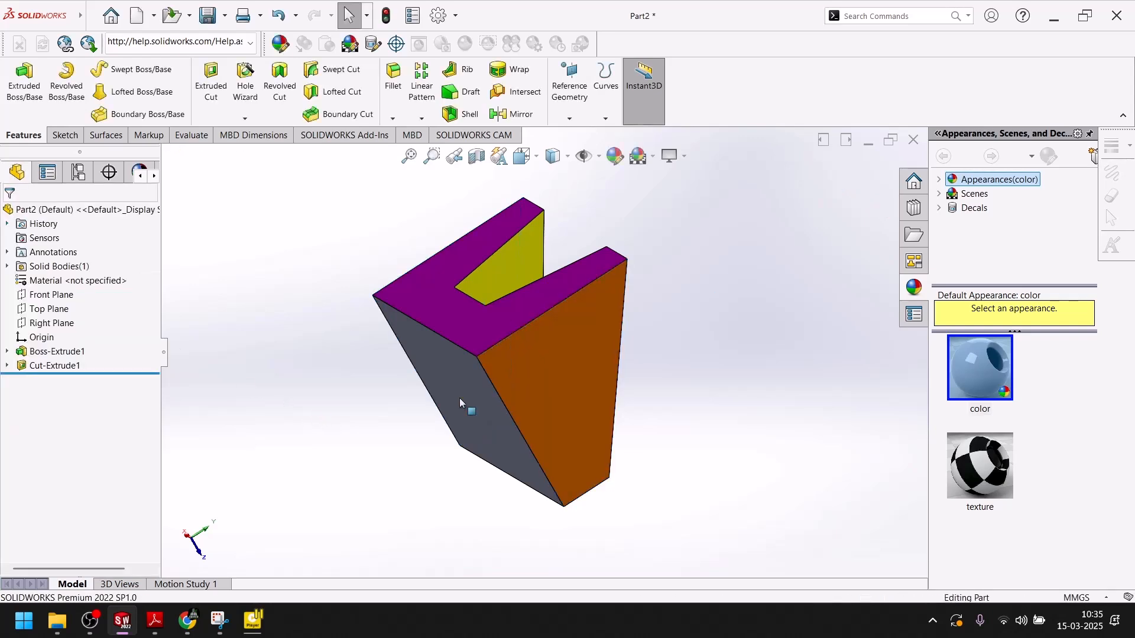
Colour the part's front face black.
{"action": "key", "text": "space"}
{"action": "left_click", "coordinate": [685, 462]}
{"action": "middle_click_drag", "start_coordinate": [584, 445], "coordinate": [482, 226]}
{"action": "left_click", "coordinate": [521, 332]}
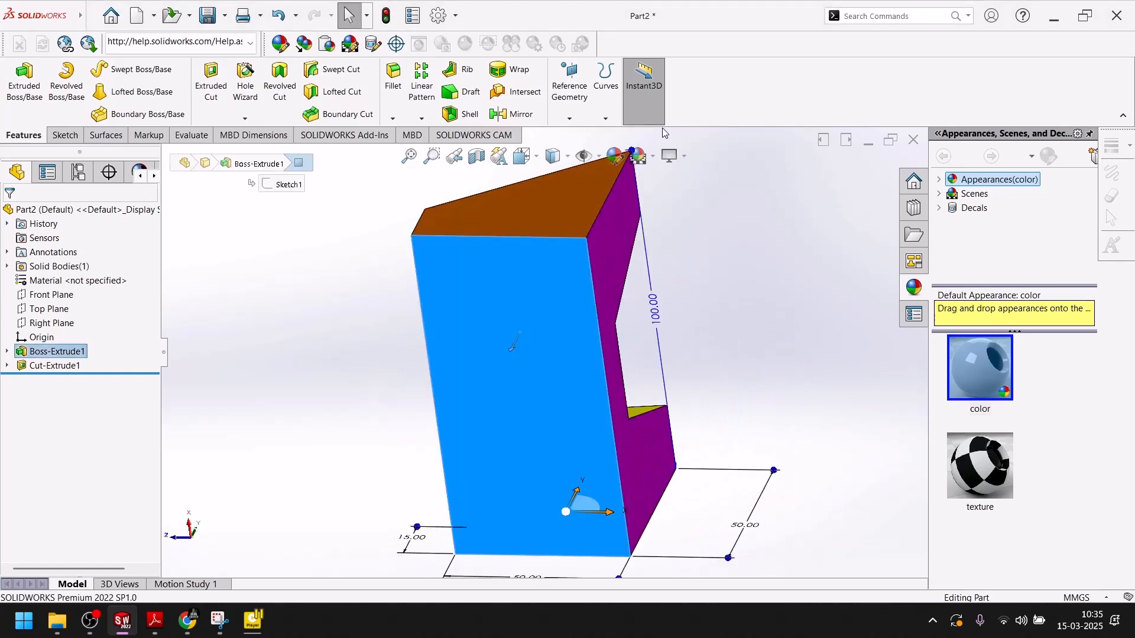
{"action": "left_click", "coordinate": [609, 157]}
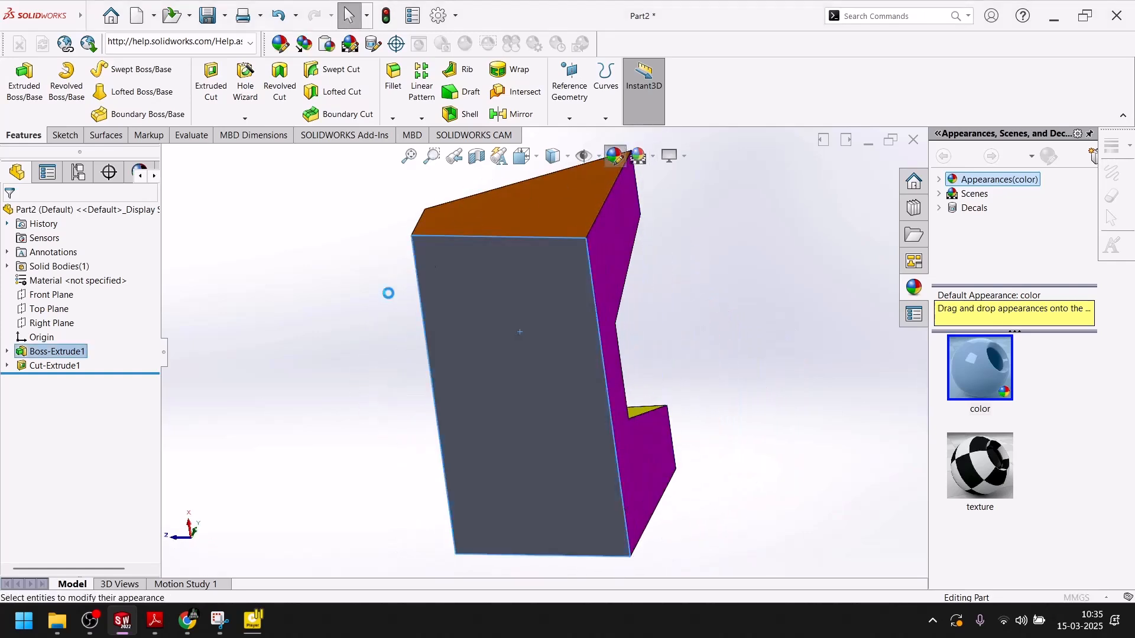
{"action": "left_click", "coordinate": [110, 527]}
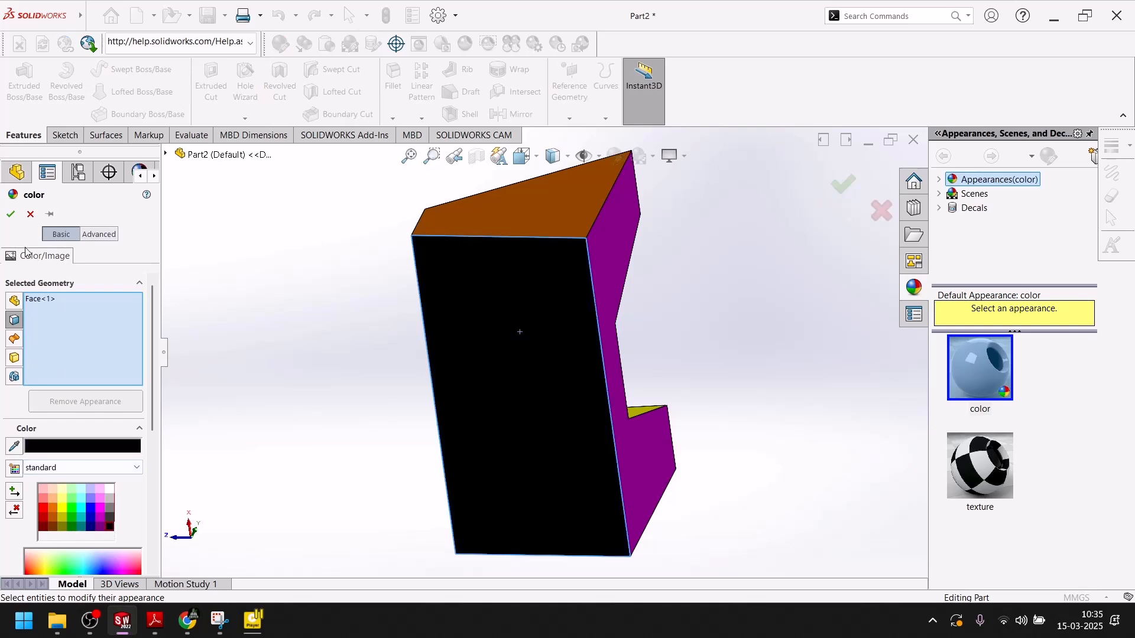
{"action": "left_click", "coordinate": [10, 215]}
{"action": "key", "text": "space"}
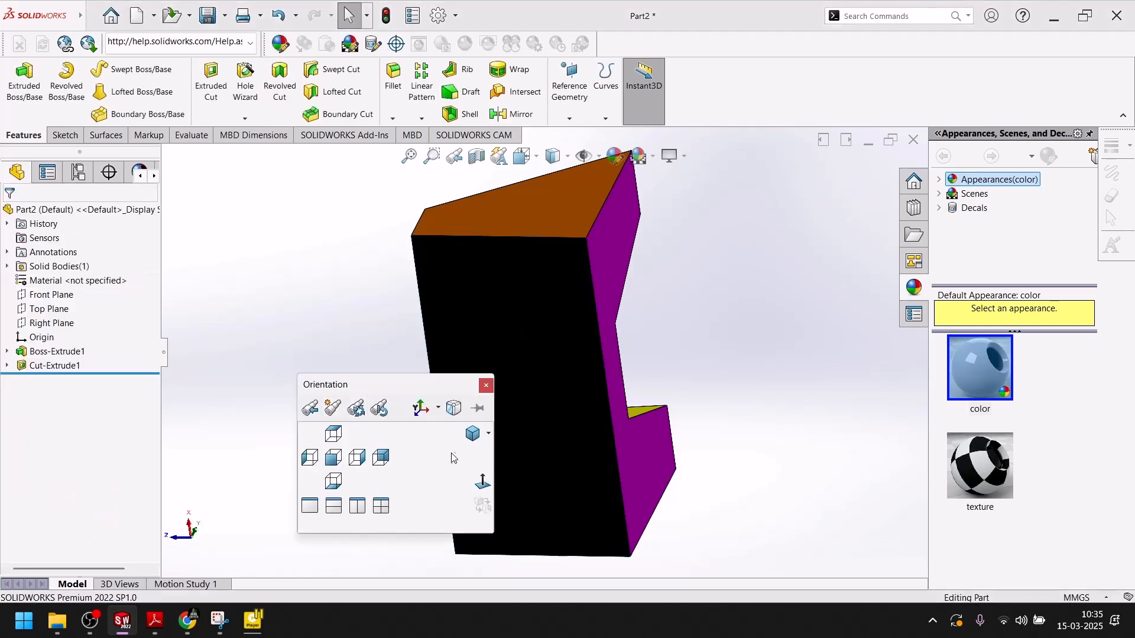
Show the model in isometric view on the Plain White scene background.
{"action": "key", "text": "Escape"}
{"action": "key", "text": "ctrl+7"}
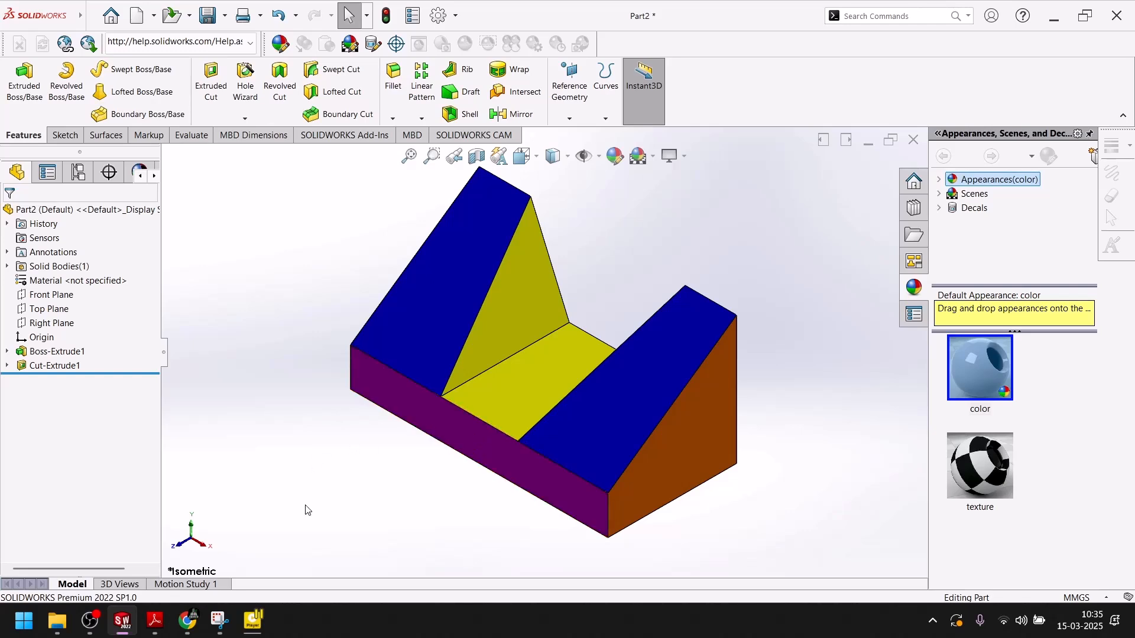
{"action": "left_click", "coordinate": [653, 156]}
{"action": "left_click", "coordinate": [662, 194]}
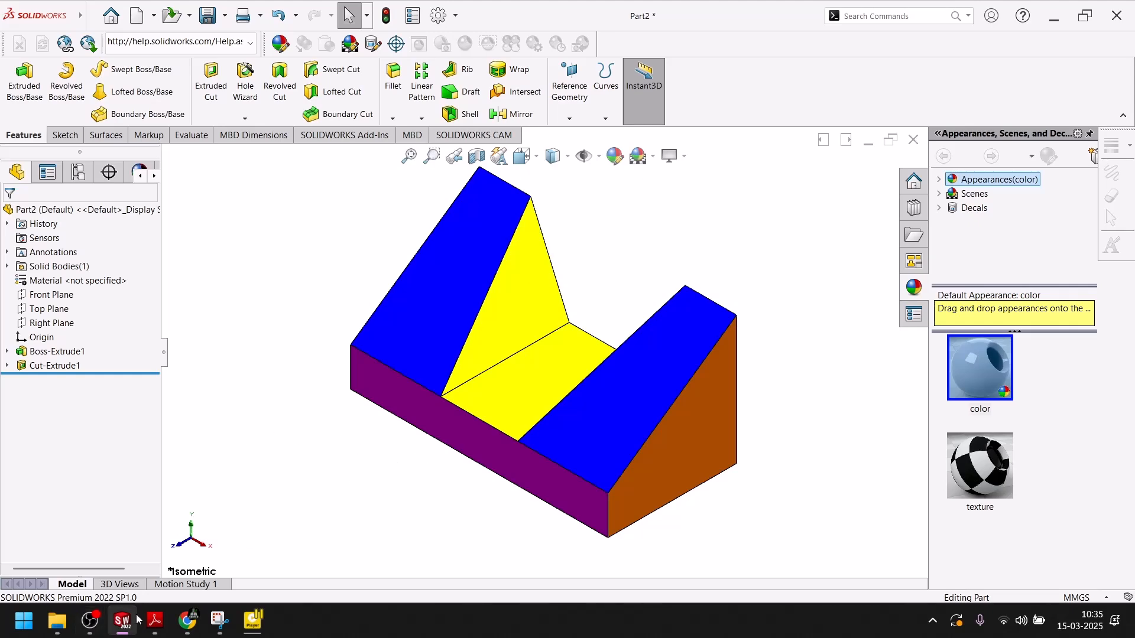
{"action": "left_click", "coordinate": [221, 620]}
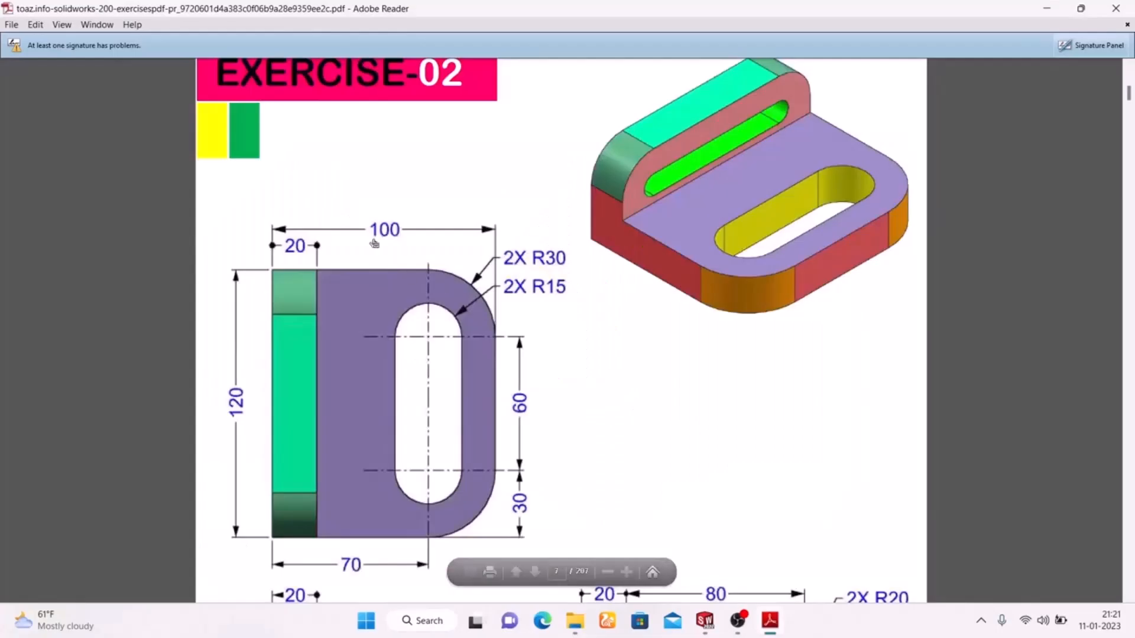
Scroll through the Exercise-02 reference drawing, then switch back to the Part3 sketch in SOLIDWORKS.
{"action": "scroll", "coordinate": [401, 177], "scroll_direction": "up", "scroll_amount": 3}
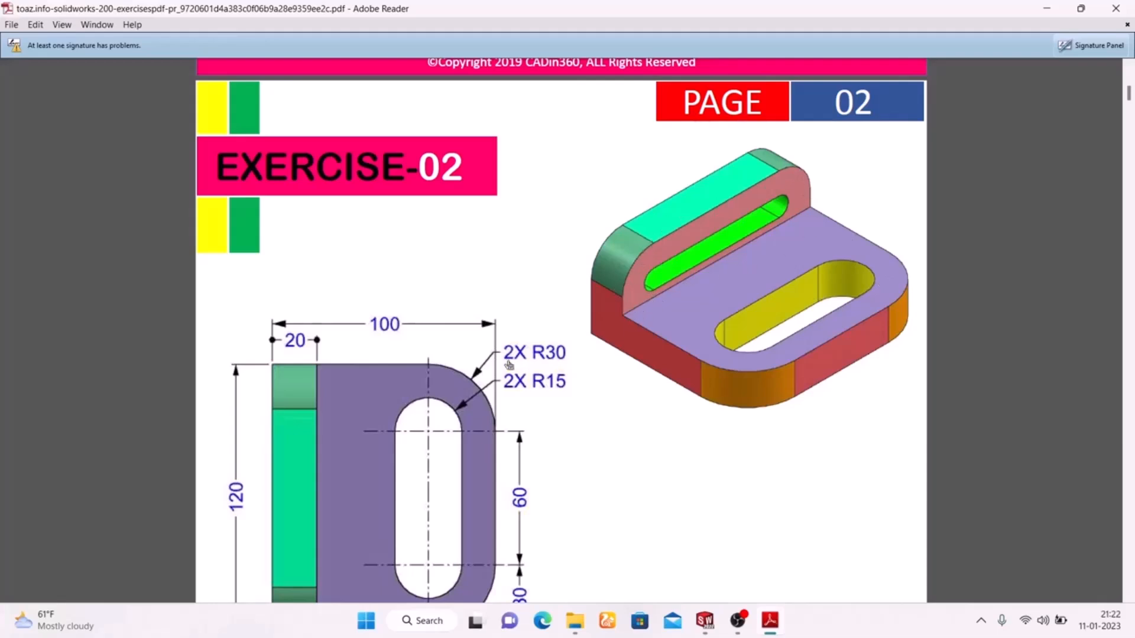
{"action": "scroll", "coordinate": [519, 362], "scroll_direction": "down", "scroll_amount": 3}
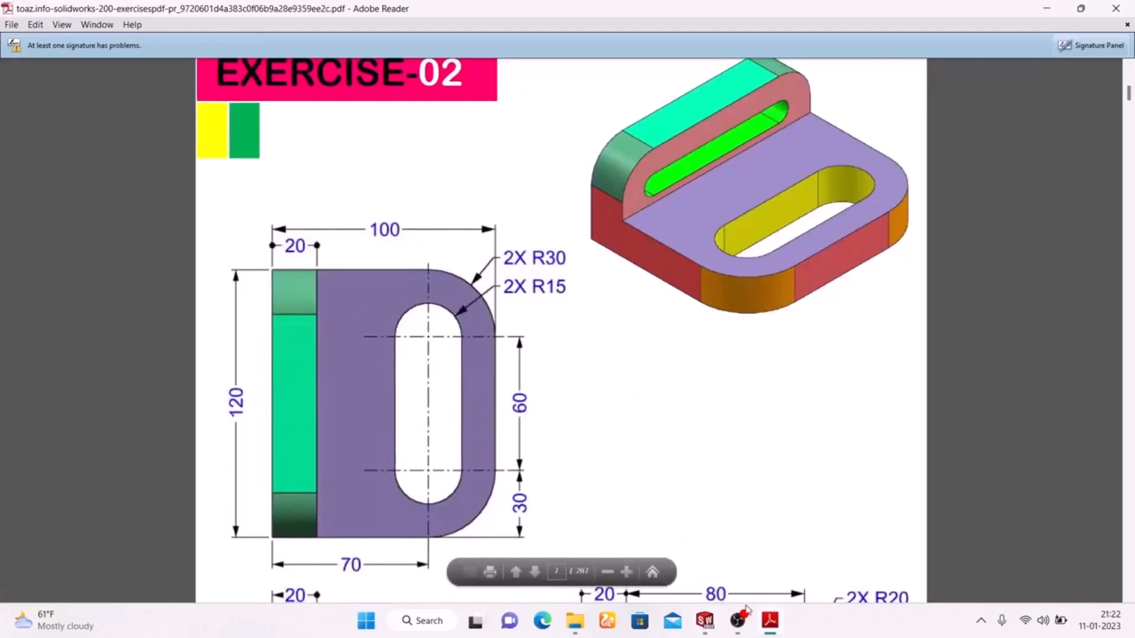
{"action": "left_click", "coordinate": [706, 622]}
Draw a center rectangle starting from the sketch origin.
{"action": "left_click", "coordinate": [775, 540]}
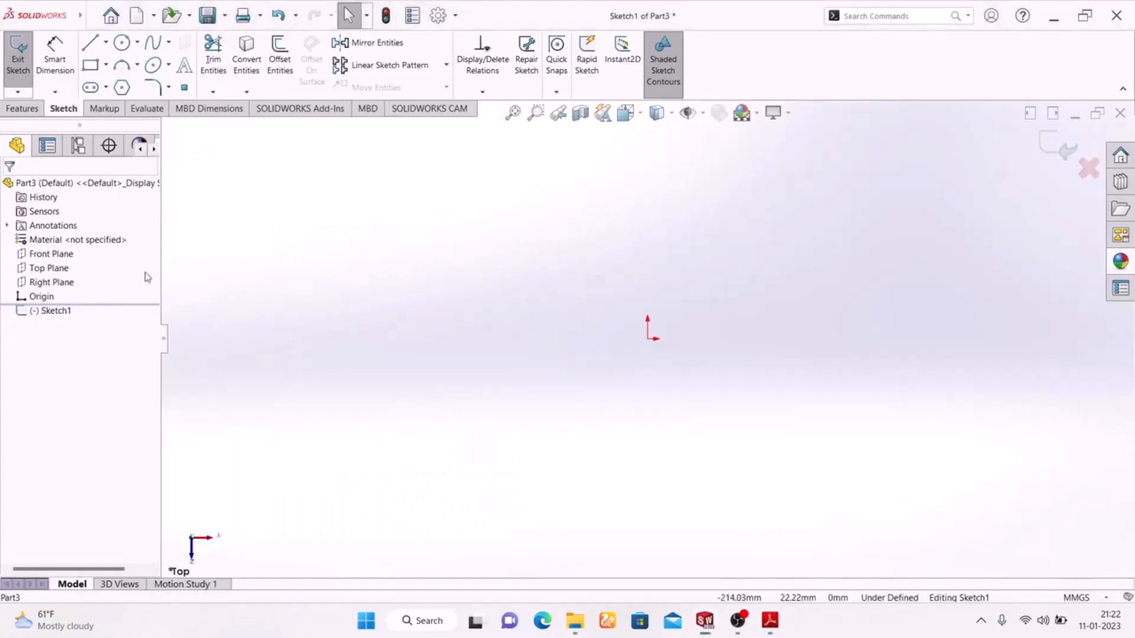
{"action": "left_click", "coordinate": [105, 65]}
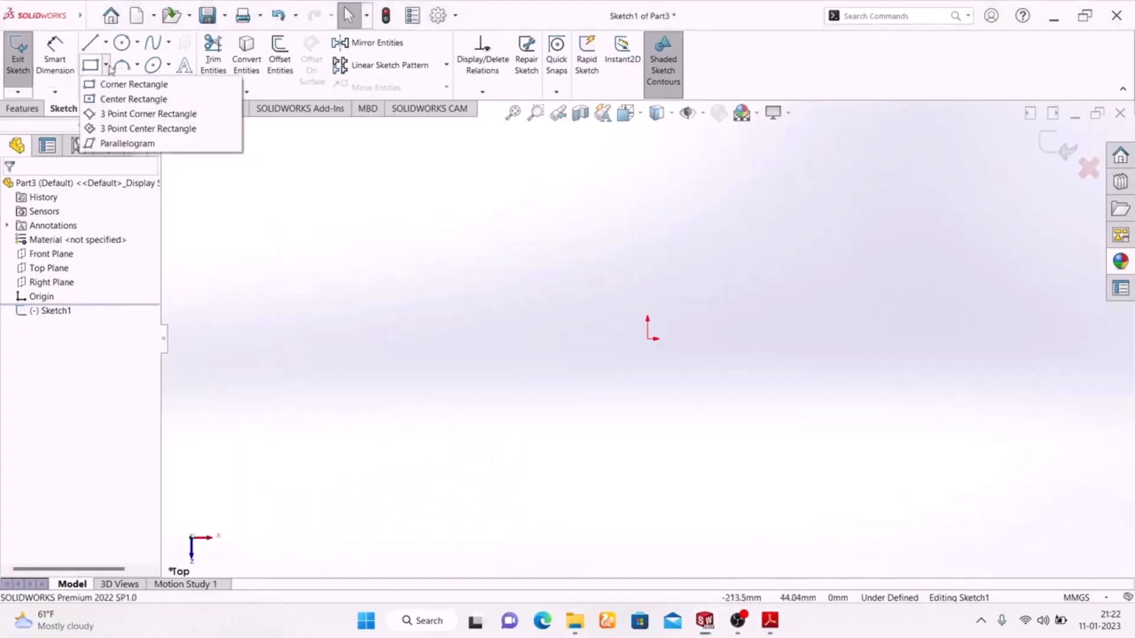
{"action": "left_click", "coordinate": [124, 96]}
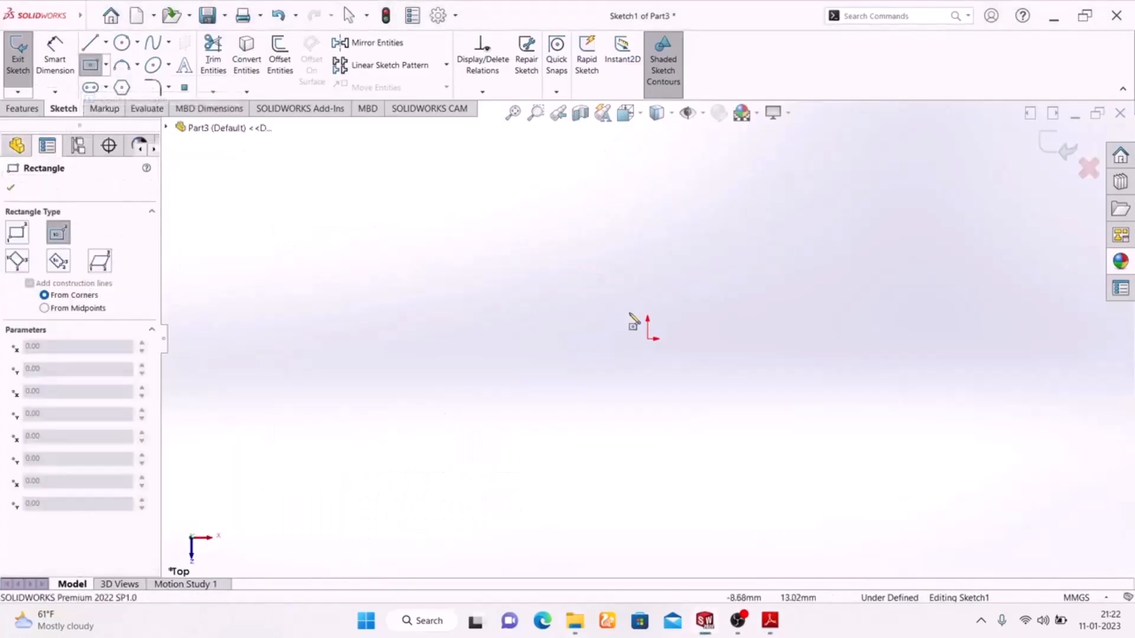
{"action": "left_click", "coordinate": [650, 339]}
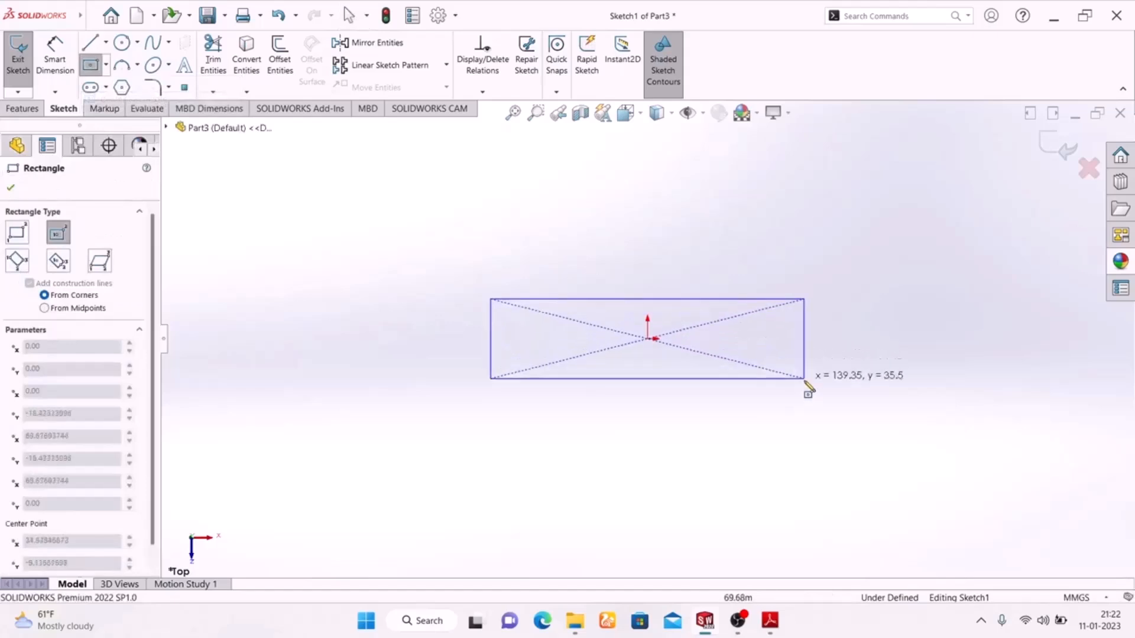
{"action": "left_click", "coordinate": [808, 441]}
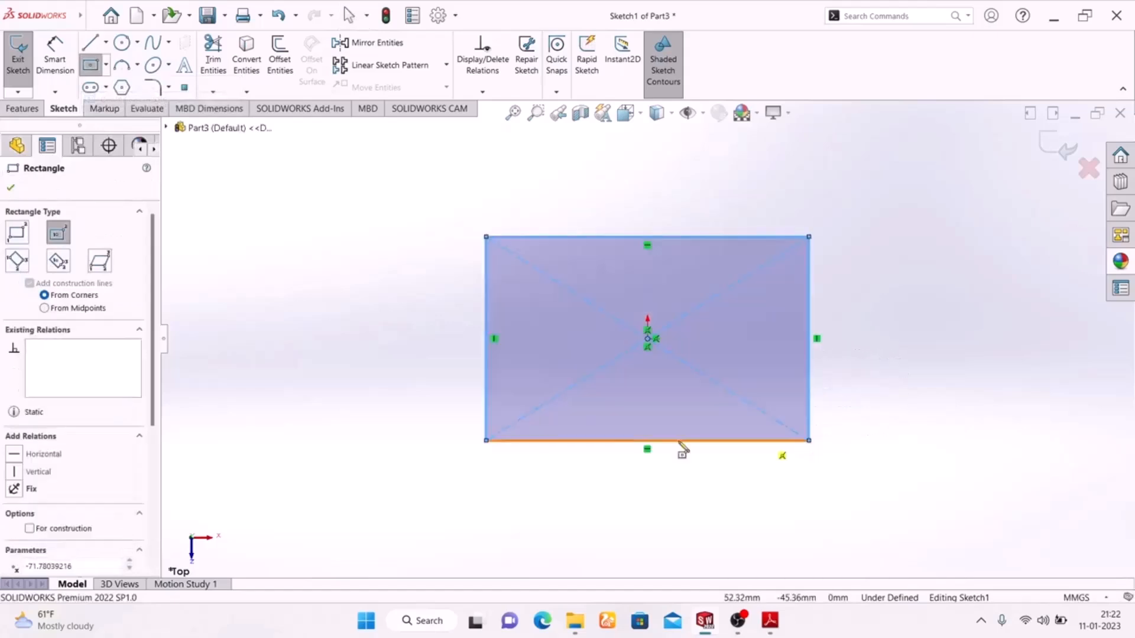
Dimension the rectangle 120 mm wide and 100 mm tall, checking the reference drawing.
{"action": "left_click", "coordinate": [59, 62]}
{"action": "left_click", "coordinate": [677, 441]}
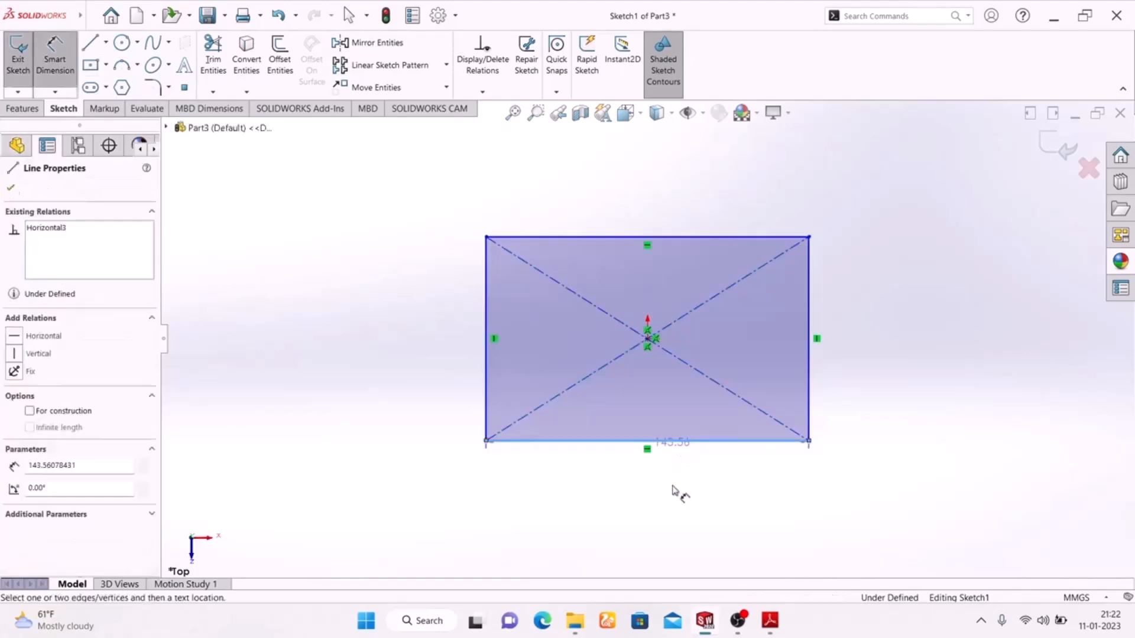
{"action": "left_click", "coordinate": [665, 493]}
{"action": "type", "text": "120"}
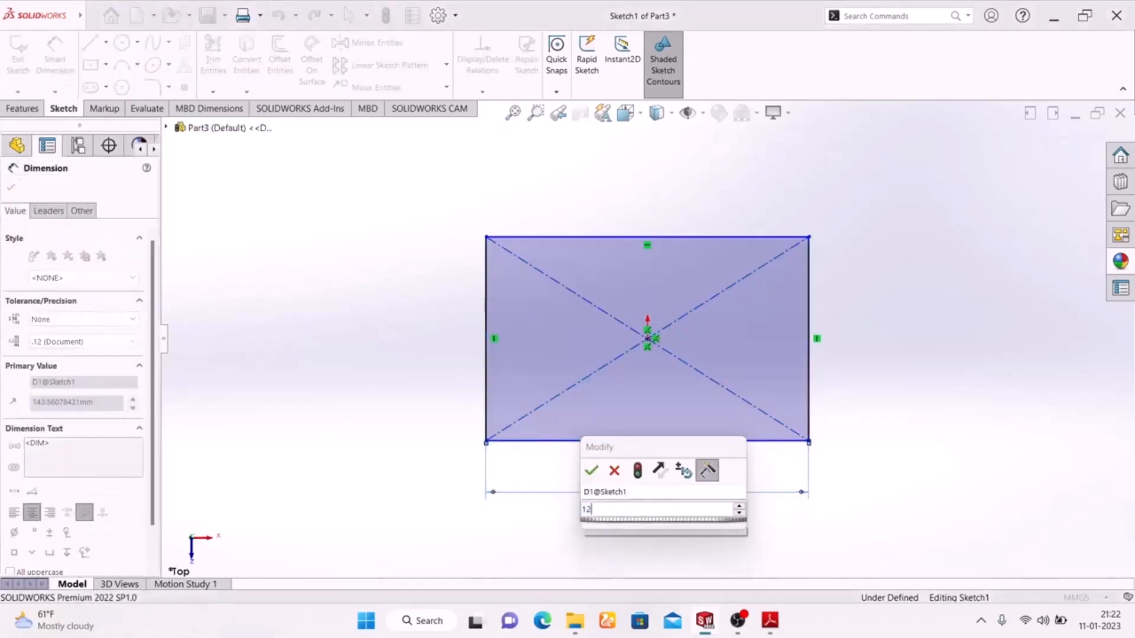
{"action": "key", "text": "Return"}
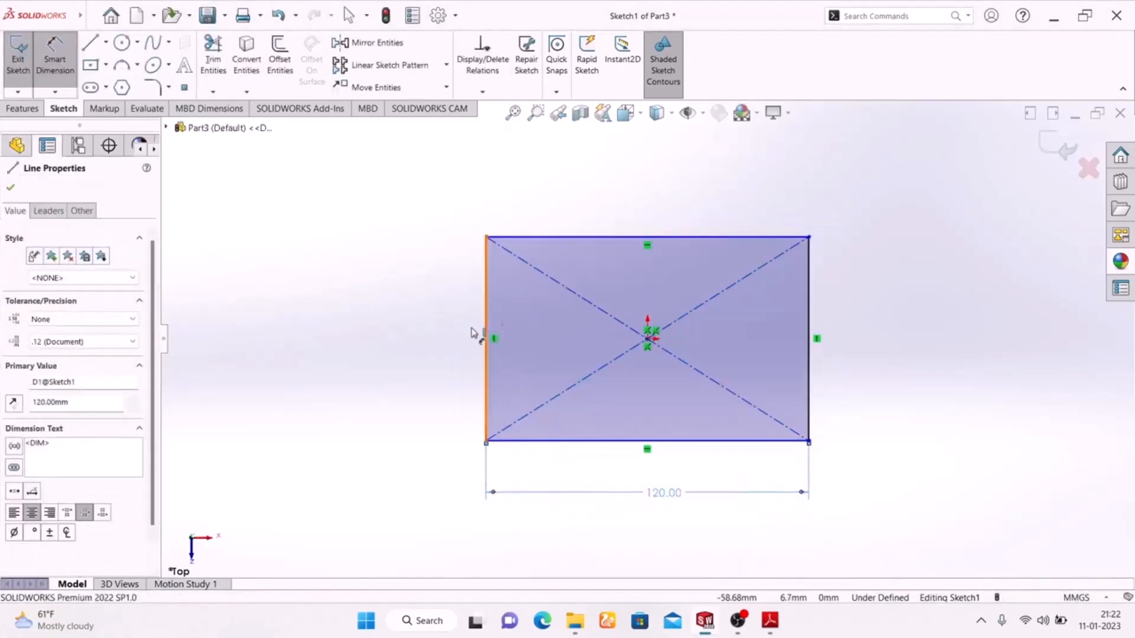
{"action": "left_click", "coordinate": [486, 331]}
{"action": "left_click", "coordinate": [440, 347]}
{"action": "type", "text": "100"}
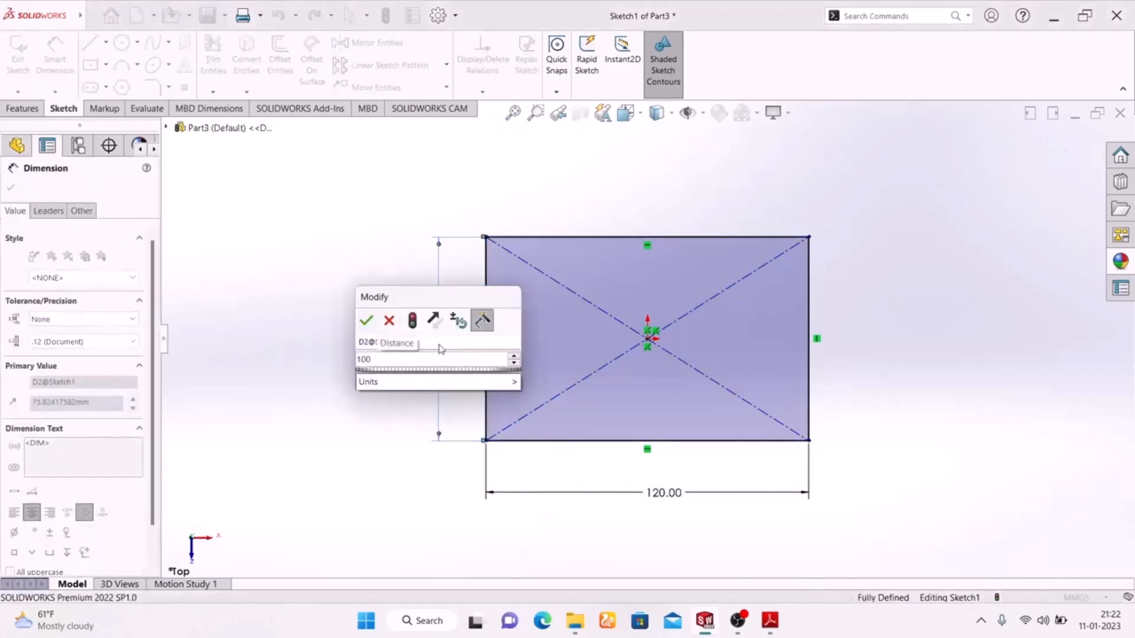
{"action": "key", "text": "Return"}
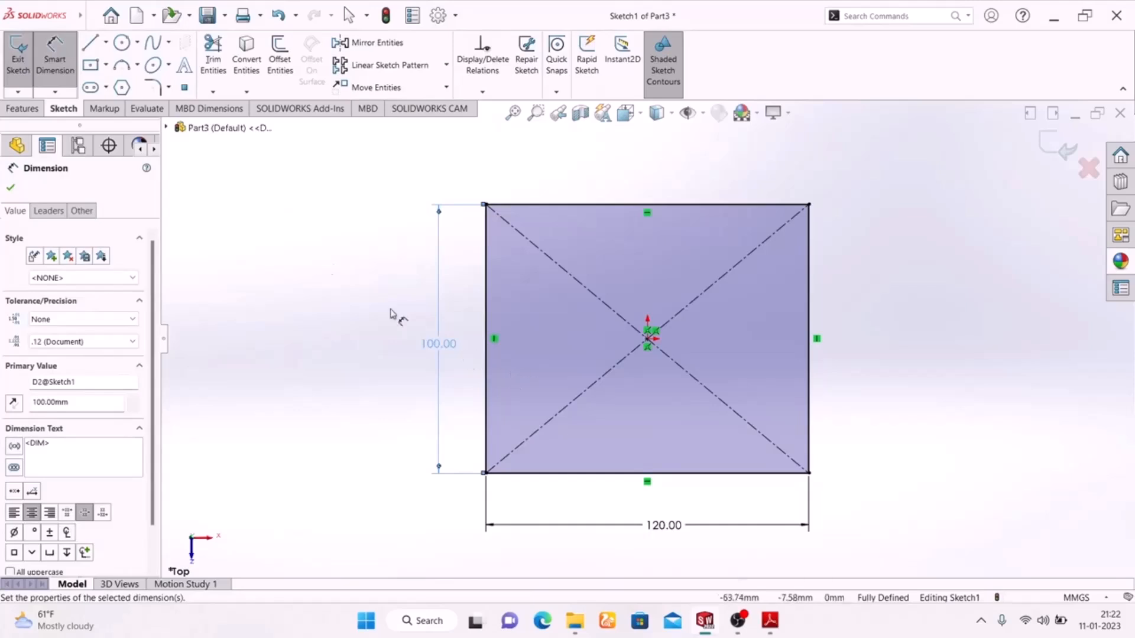
{"action": "left_click", "coordinate": [770, 621]}
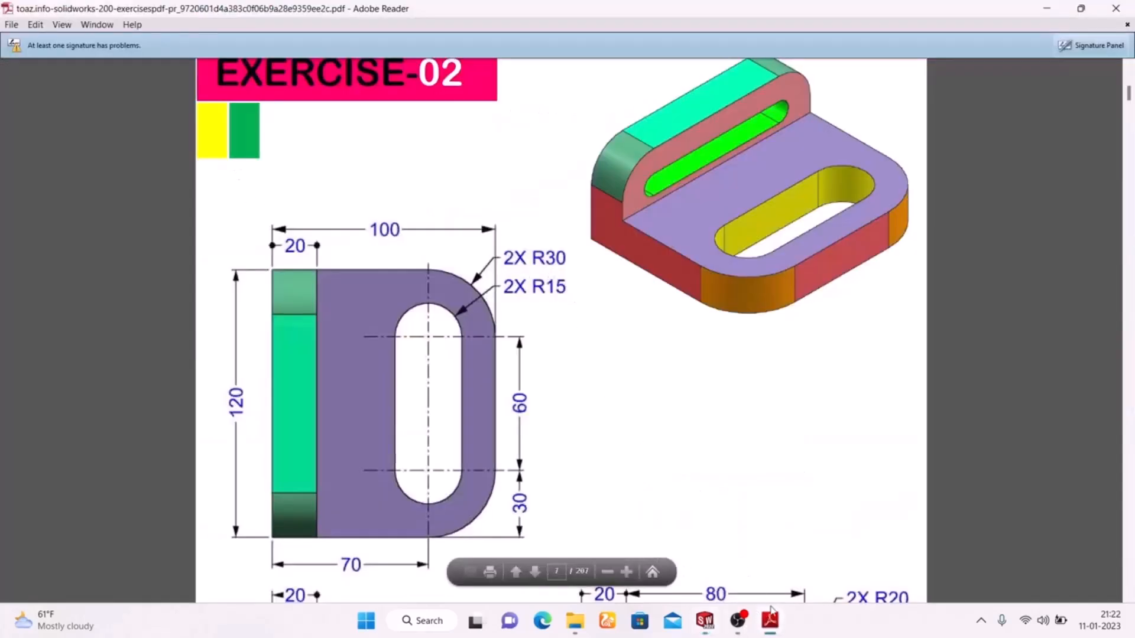
{"action": "left_click", "coordinate": [770, 621]}
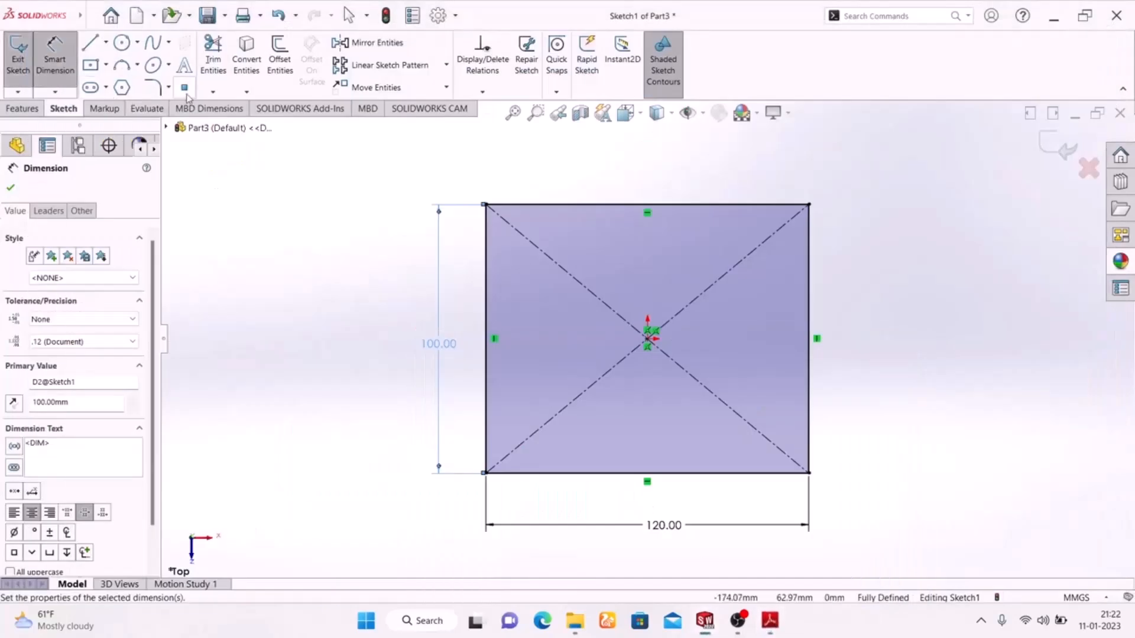
Fillet the rectangle's top-left and top-right corners with a 30 mm radius.
{"action": "left_click", "coordinate": [153, 87]}
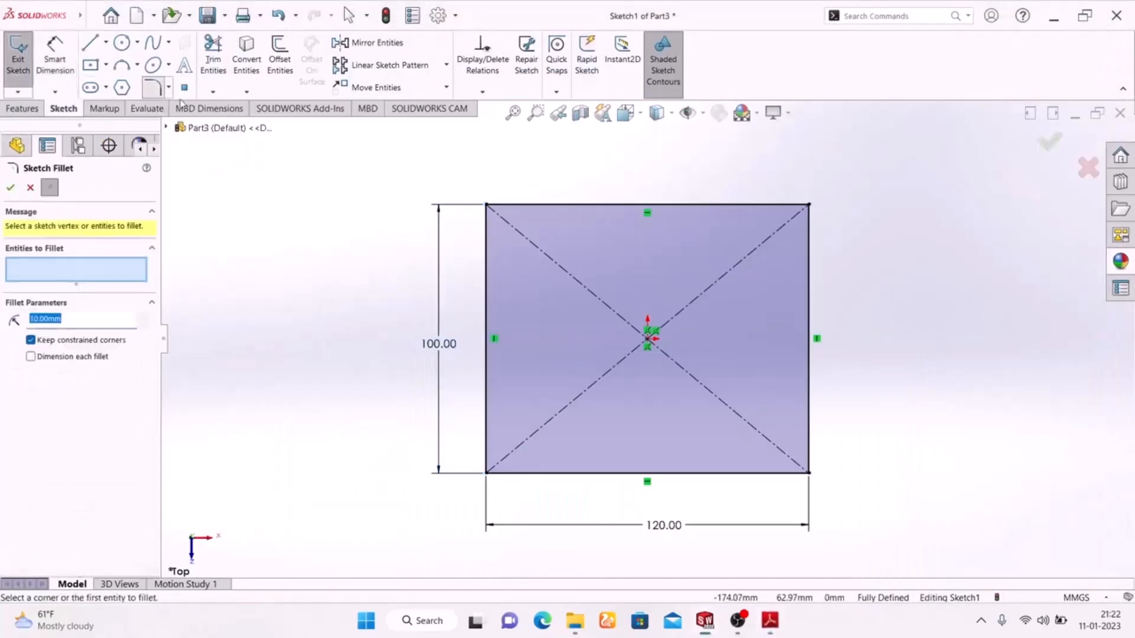
{"action": "left_click", "coordinate": [808, 206]}
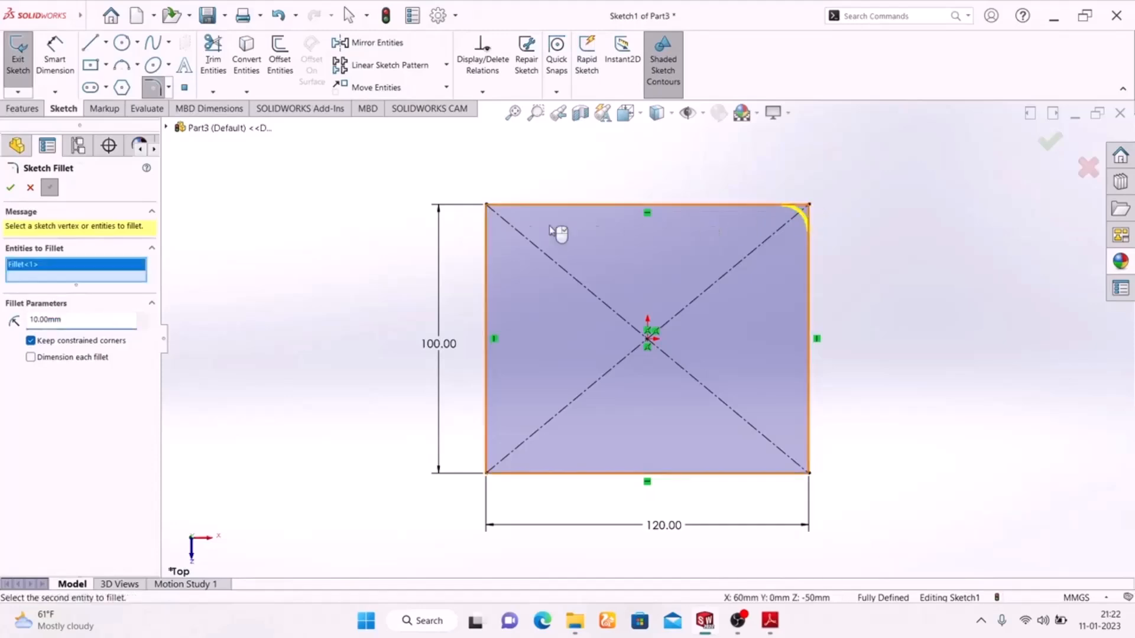
{"action": "left_click", "coordinate": [486, 205]}
{"action": "left_click_drag", "start_coordinate": [78, 330], "coordinate": [3, 332]}
{"action": "type", "text": "3"}
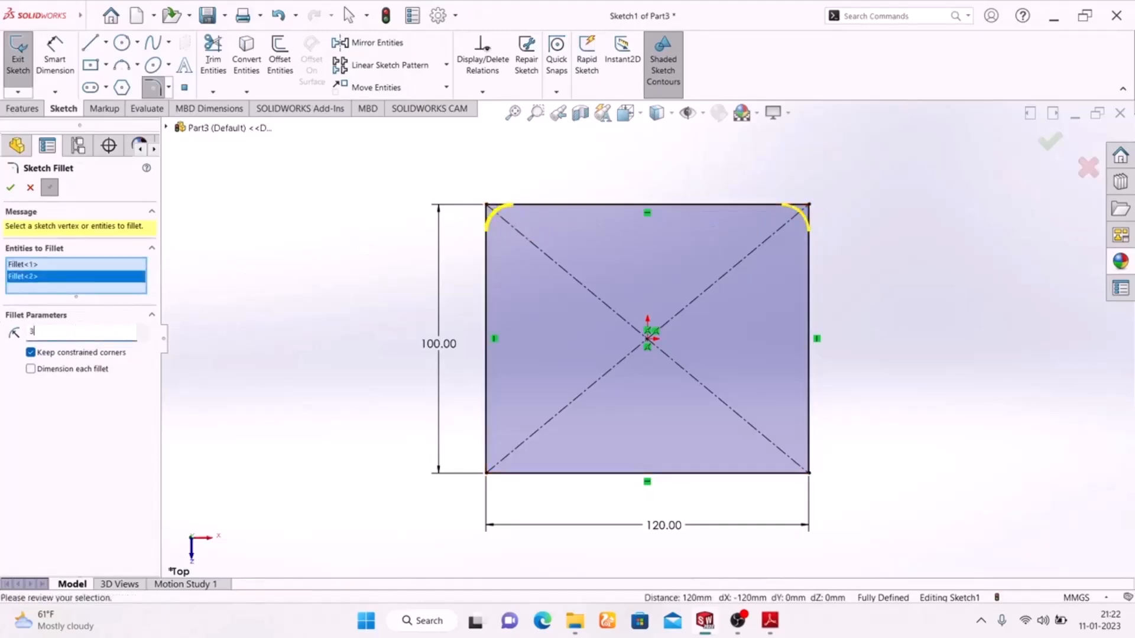
{"action": "type", "text": "0"}
{"action": "key", "text": "Return"}
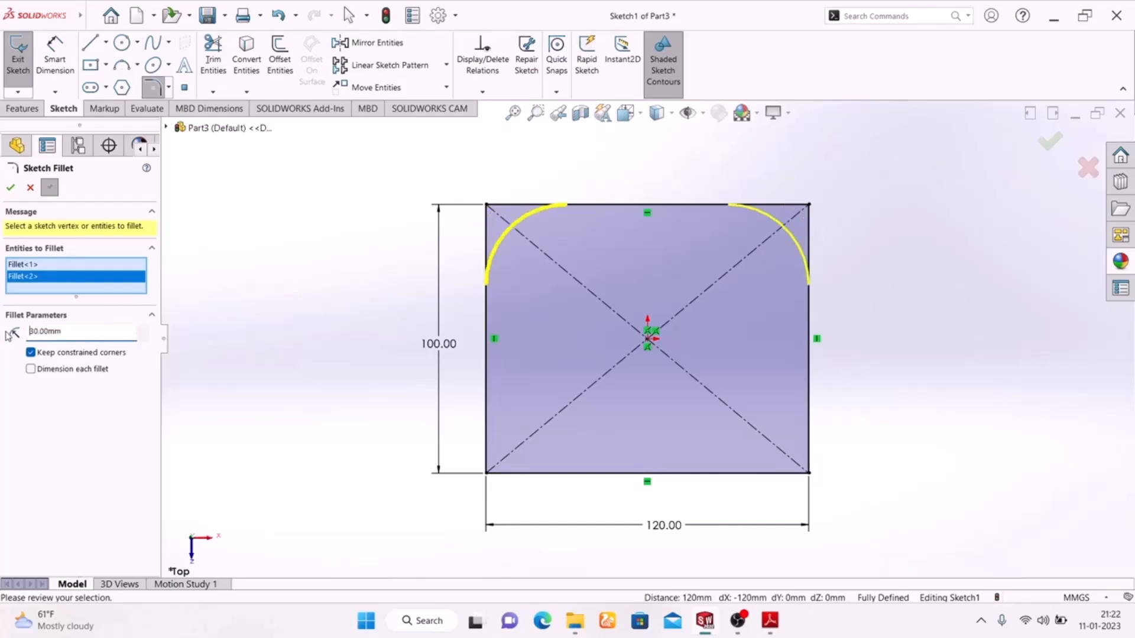
{"action": "left_click", "coordinate": [10, 190]}
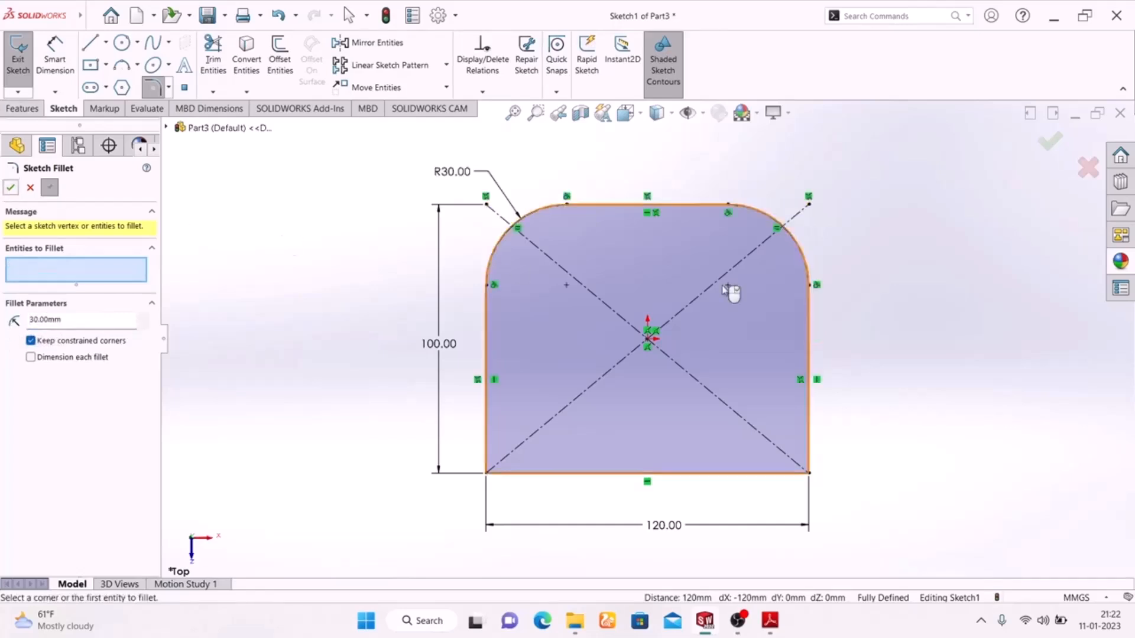
{"action": "left_click", "coordinate": [1050, 148]}
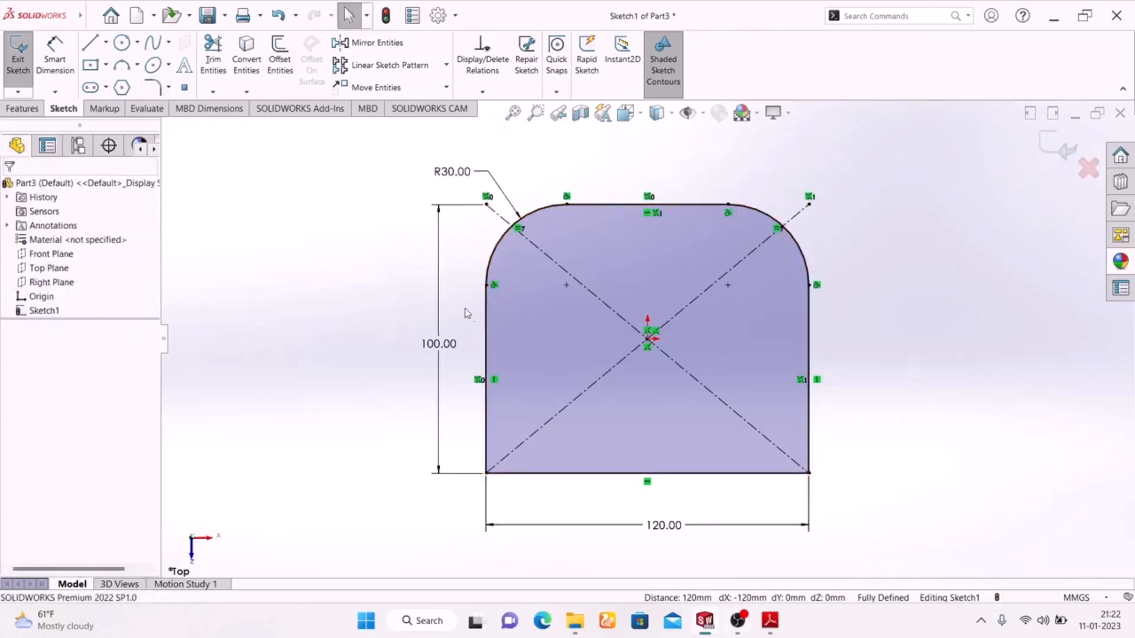
Draw a horizontal straight slot inside the rectangle outline.
{"action": "left_click", "coordinate": [91, 88]}
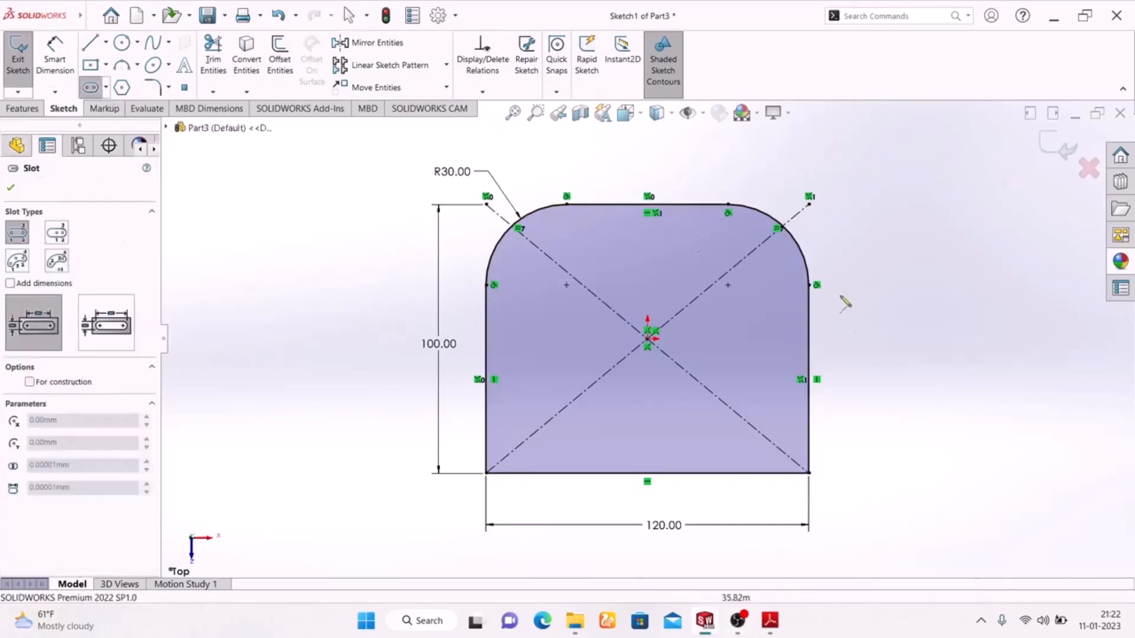
{"action": "left_click", "coordinate": [553, 285]}
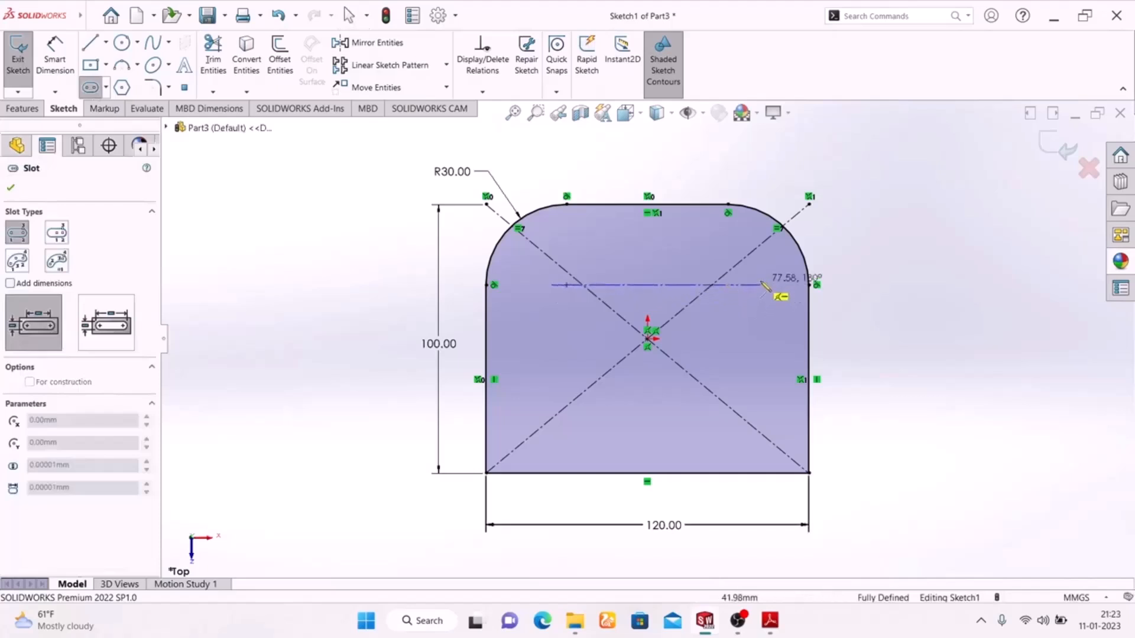
{"action": "left_click", "coordinate": [760, 286]}
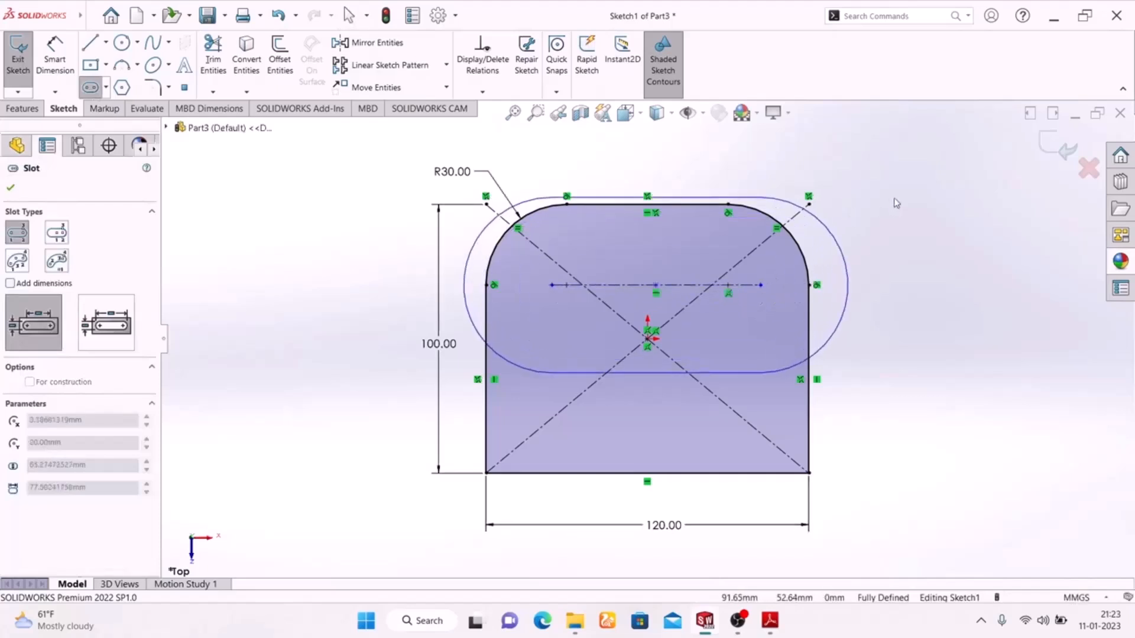
{"action": "right_click", "coordinate": [874, 232]}
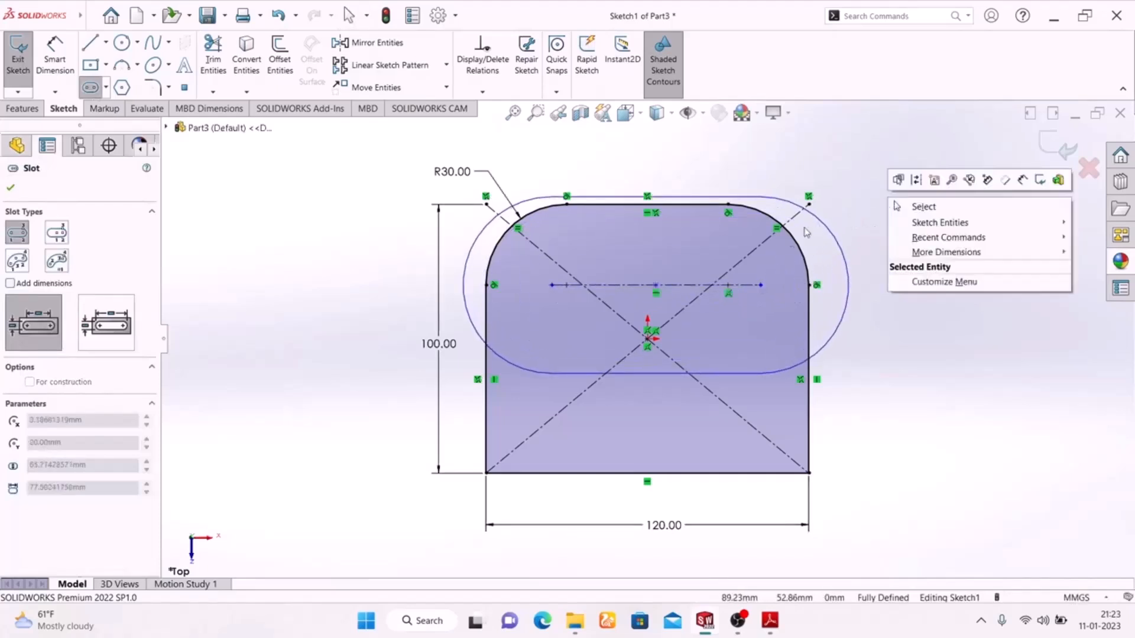
{"action": "left_click", "coordinate": [729, 272]}
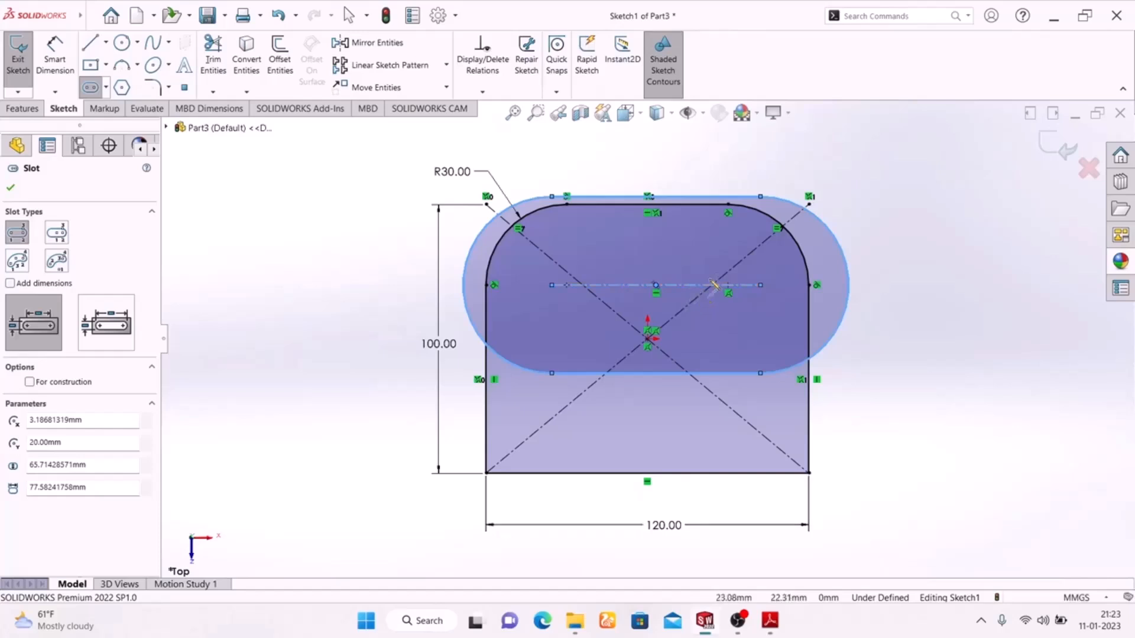
Cancel the oversized slot and shrink the slot so it fits inside the outline.
{"action": "left_click", "coordinate": [760, 197]}
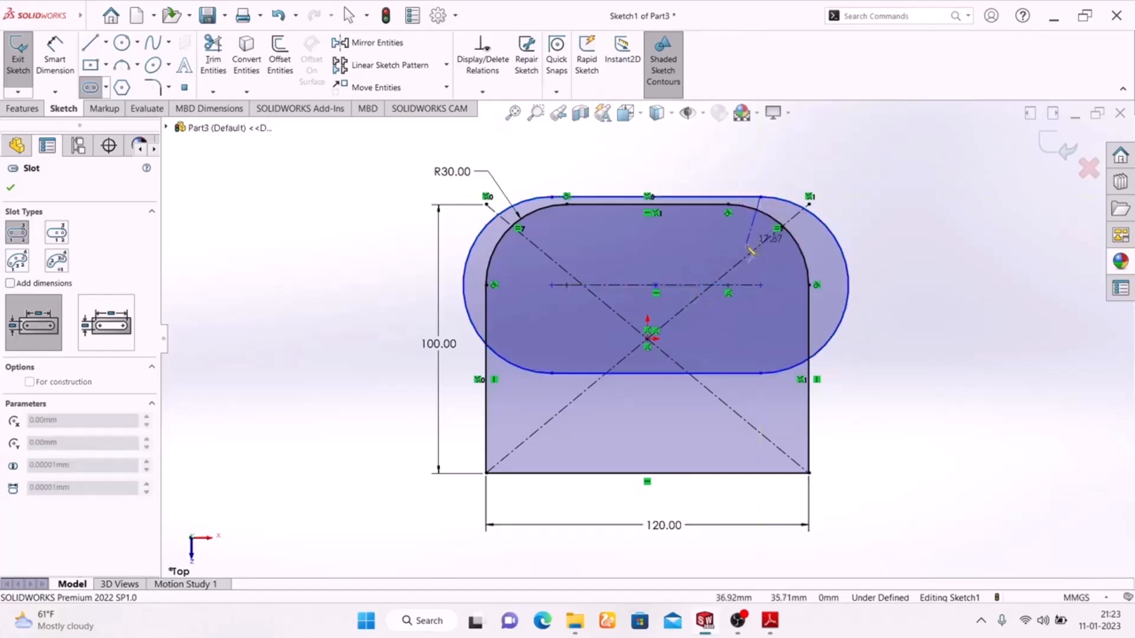
{"action": "left_click", "coordinate": [770, 217]}
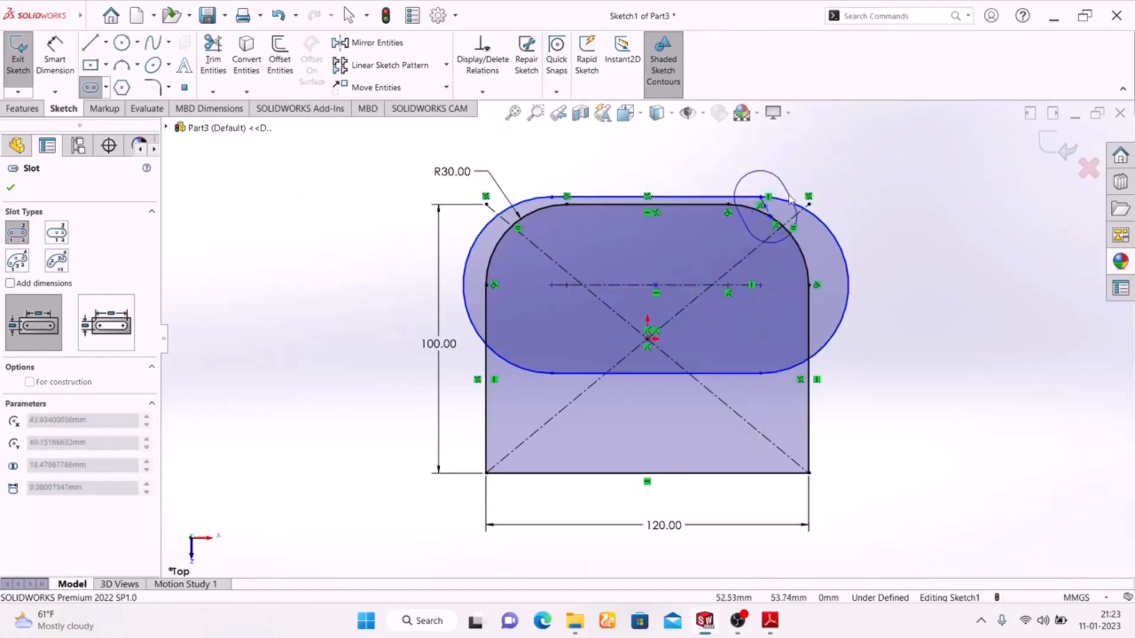
{"action": "key", "text": "Escape"}
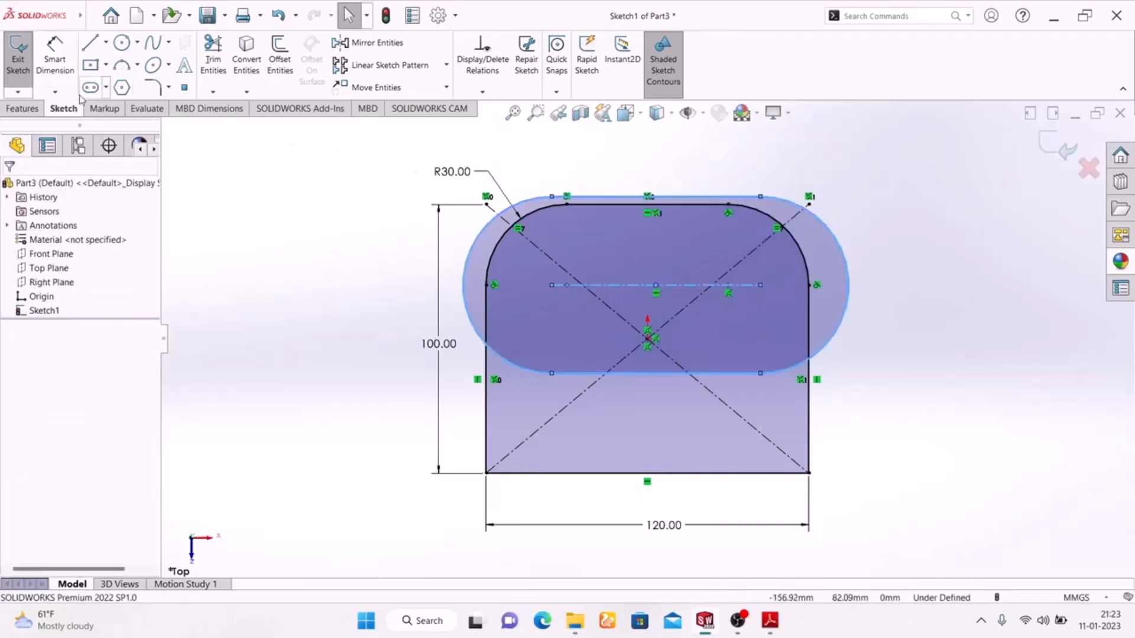
{"action": "left_click_drag", "start_coordinate": [761, 197], "coordinate": [752, 244]}
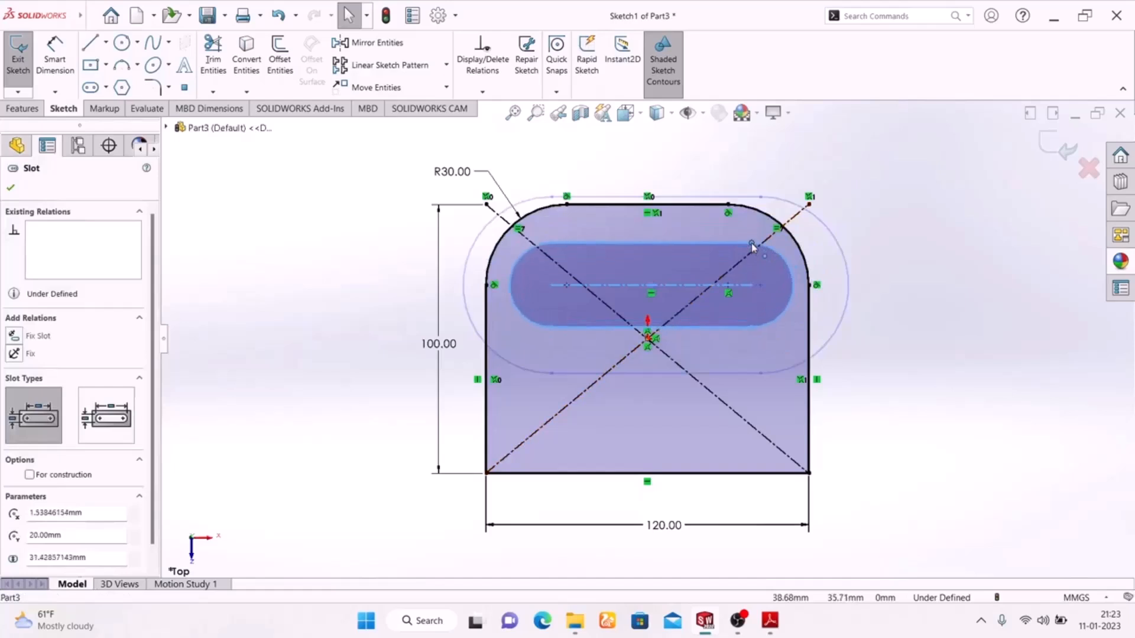
{"action": "left_click", "coordinate": [942, 254]}
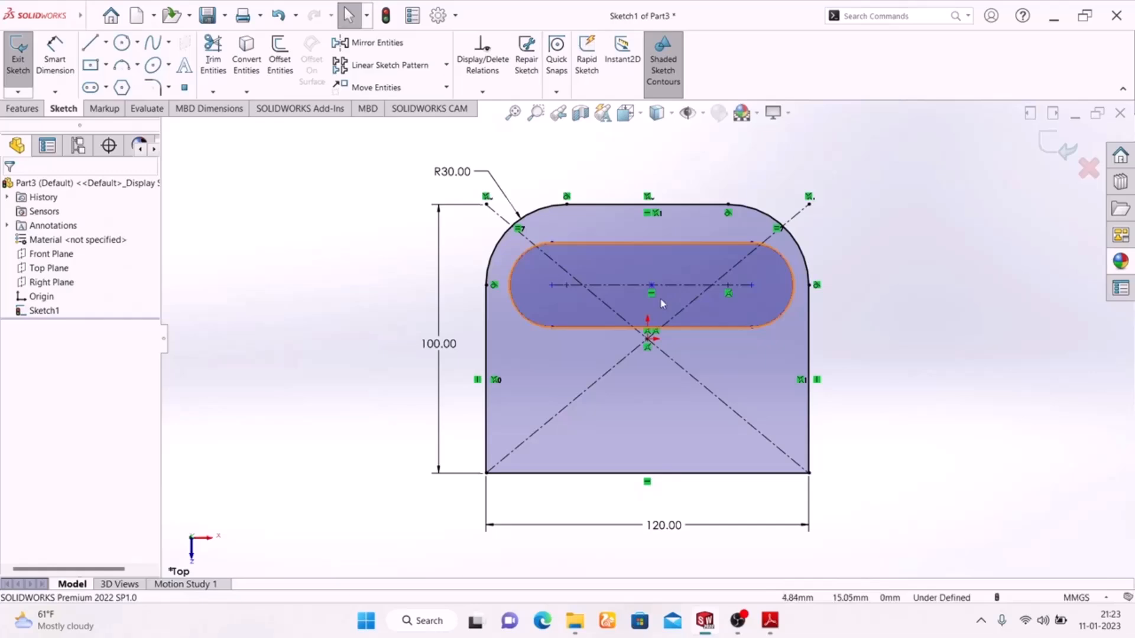
{"action": "left_click", "coordinate": [768, 628]}
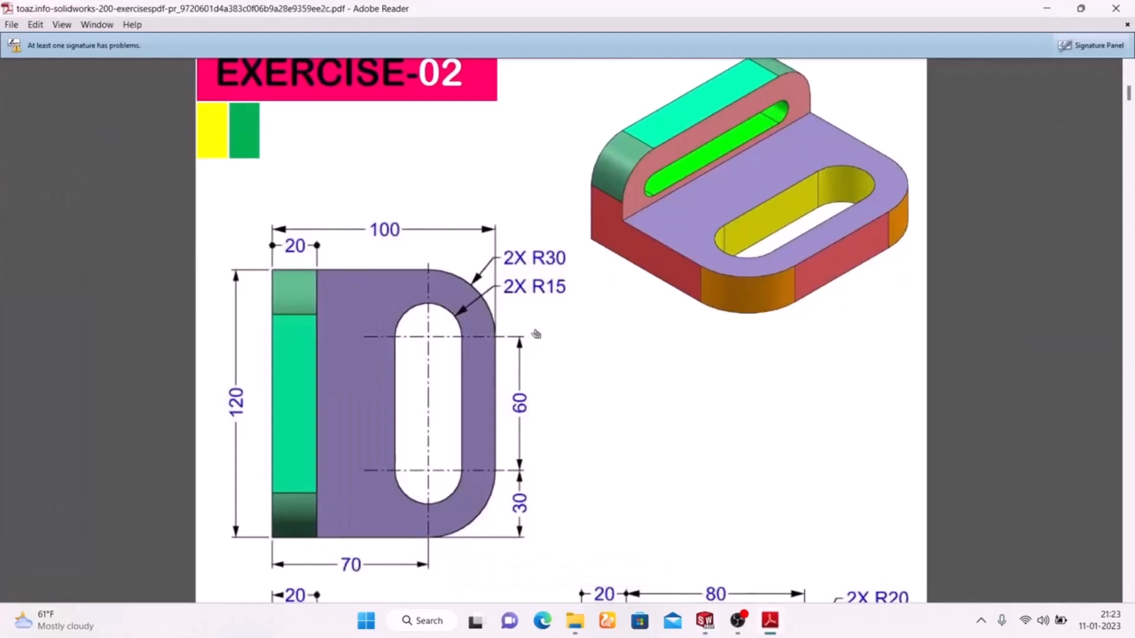
Dimension the slot's end arc to radius 15.
{"action": "left_click", "coordinate": [768, 622]}
{"action": "left_click", "coordinate": [55, 59]}
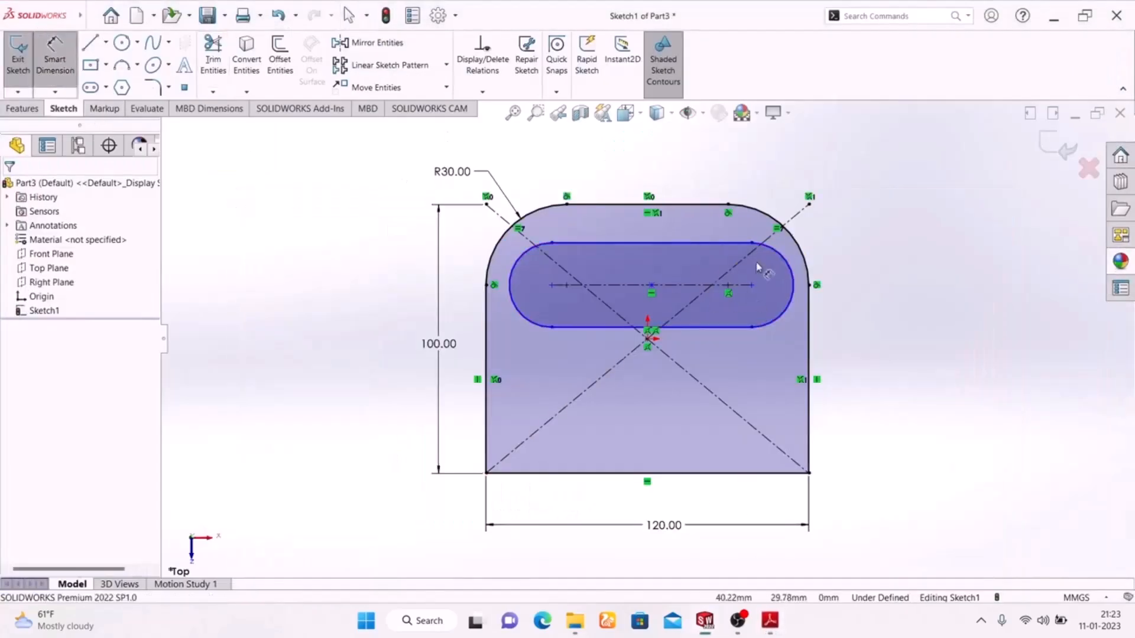
{"action": "left_click", "coordinate": [794, 275]}
{"action": "left_click", "coordinate": [889, 233]}
{"action": "type", "text": "15"}
{"action": "key", "text": "Return"}
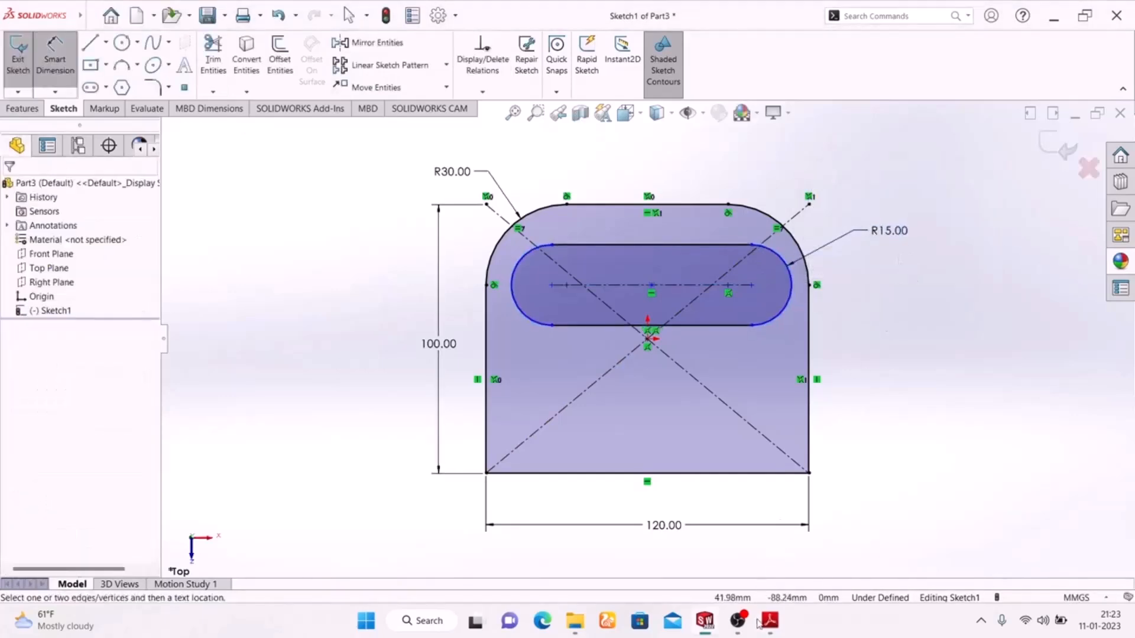
{"action": "left_click", "coordinate": [766, 628]}
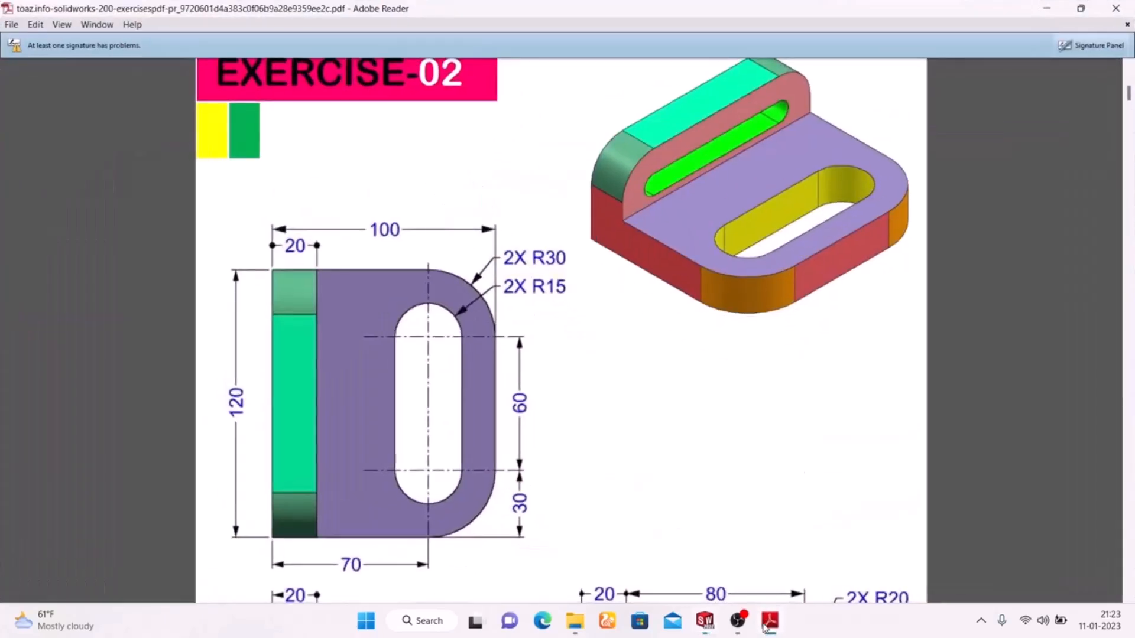
{"action": "left_click", "coordinate": [767, 627]}
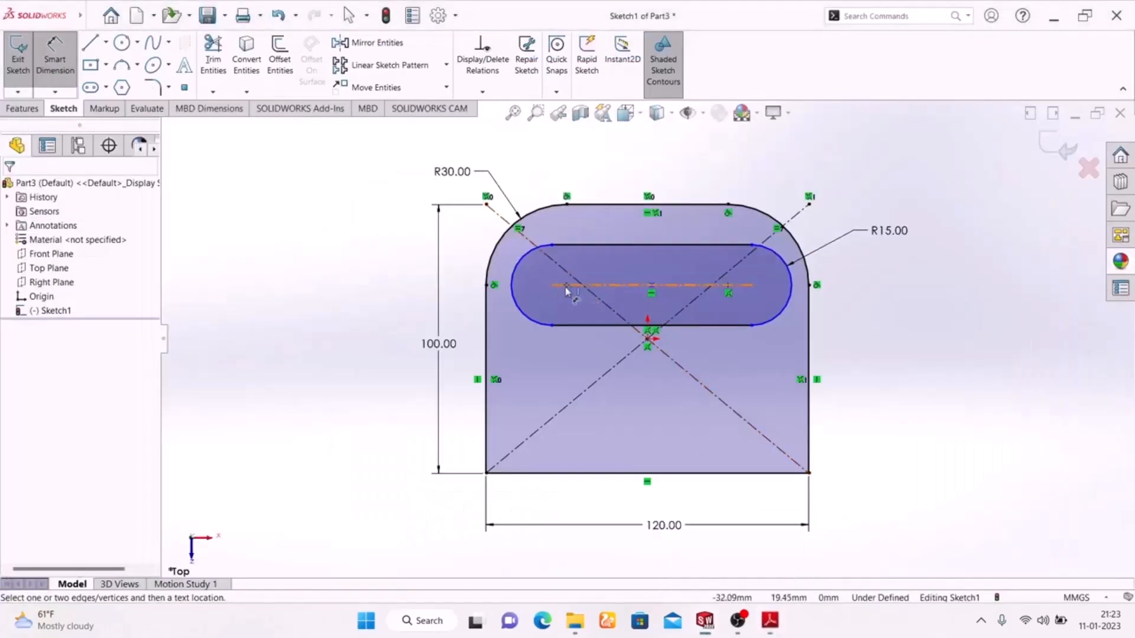
Set the slot's centreline length to 60 mm.
{"action": "left_click", "coordinate": [647, 286]}
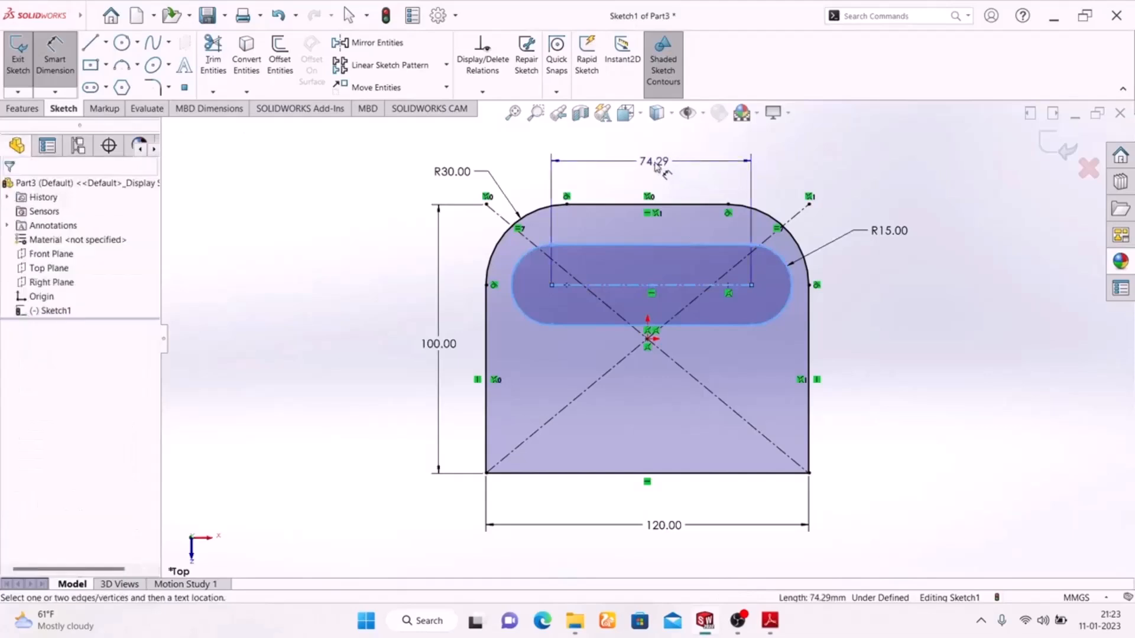
{"action": "left_click", "coordinate": [656, 161]}
{"action": "type", "text": "60"}
{"action": "key", "text": "Return"}
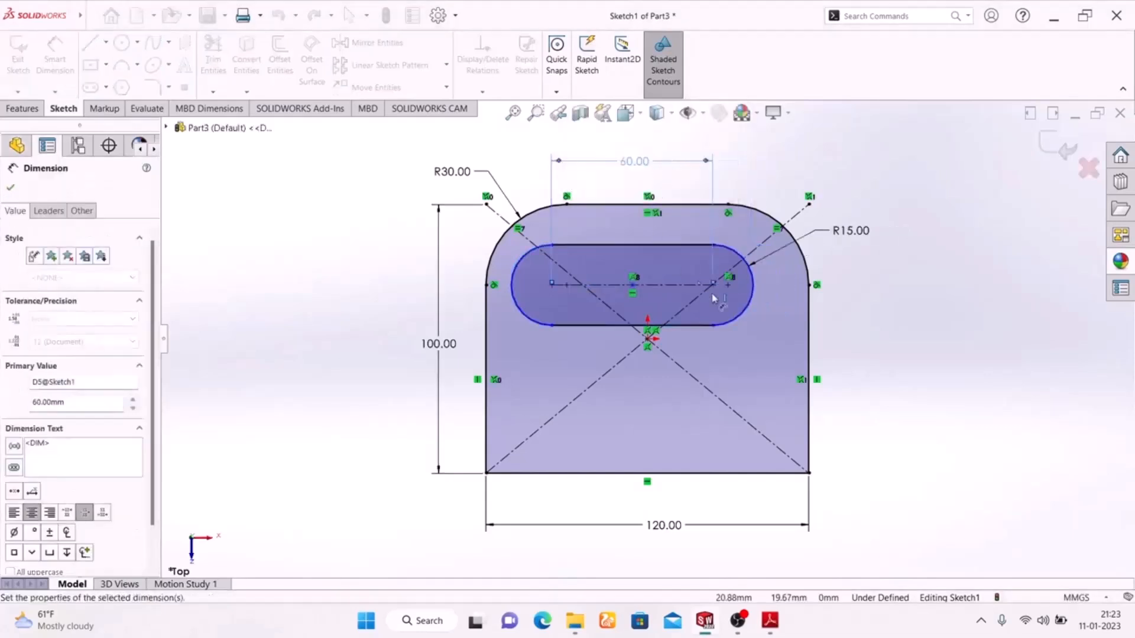
{"action": "key", "text": "Escape"}
{"action": "right_click", "coordinate": [944, 251]}
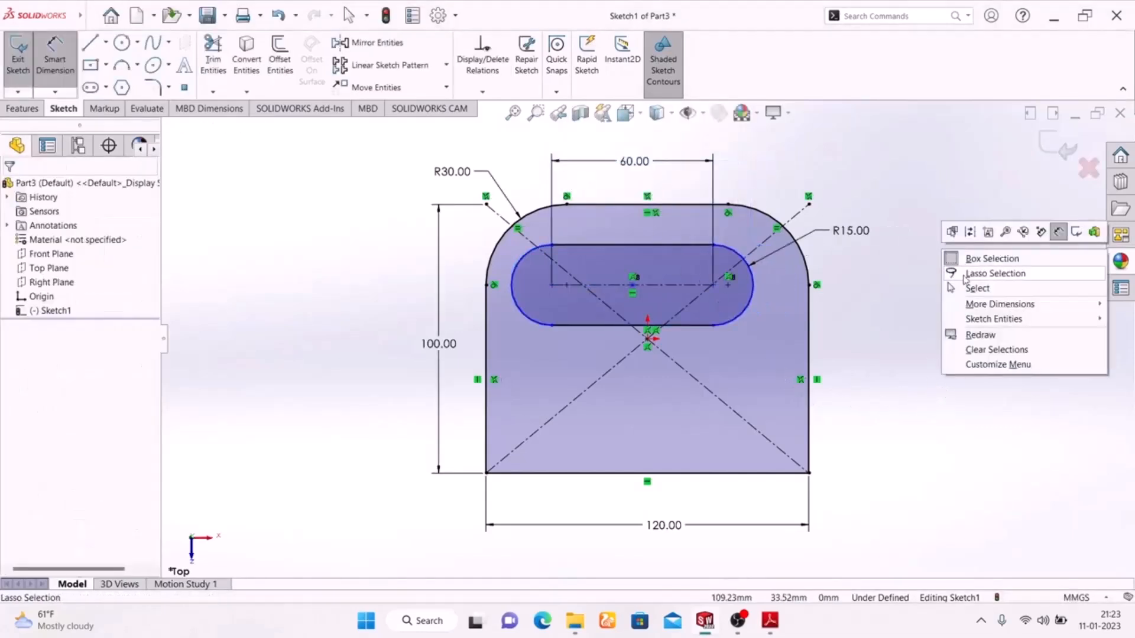
{"action": "left_click", "coordinate": [876, 292]}
{"action": "left_click", "coordinate": [59, 72]}
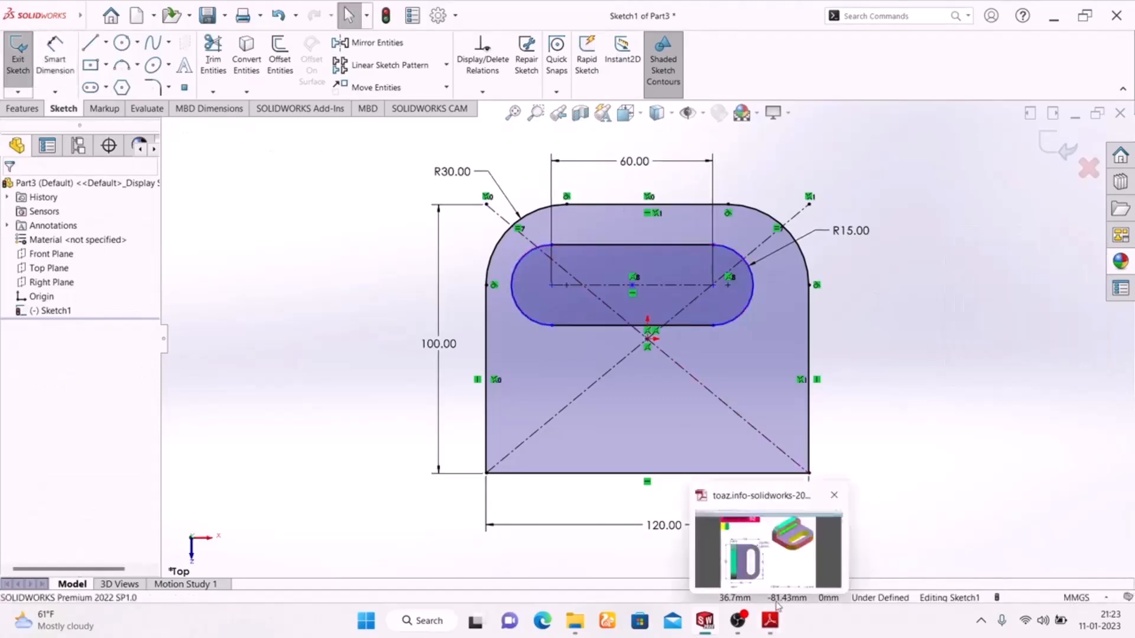
Place the slot's left centre point 30 mm from the outline's left edge.
{"action": "left_click", "coordinate": [770, 628]}
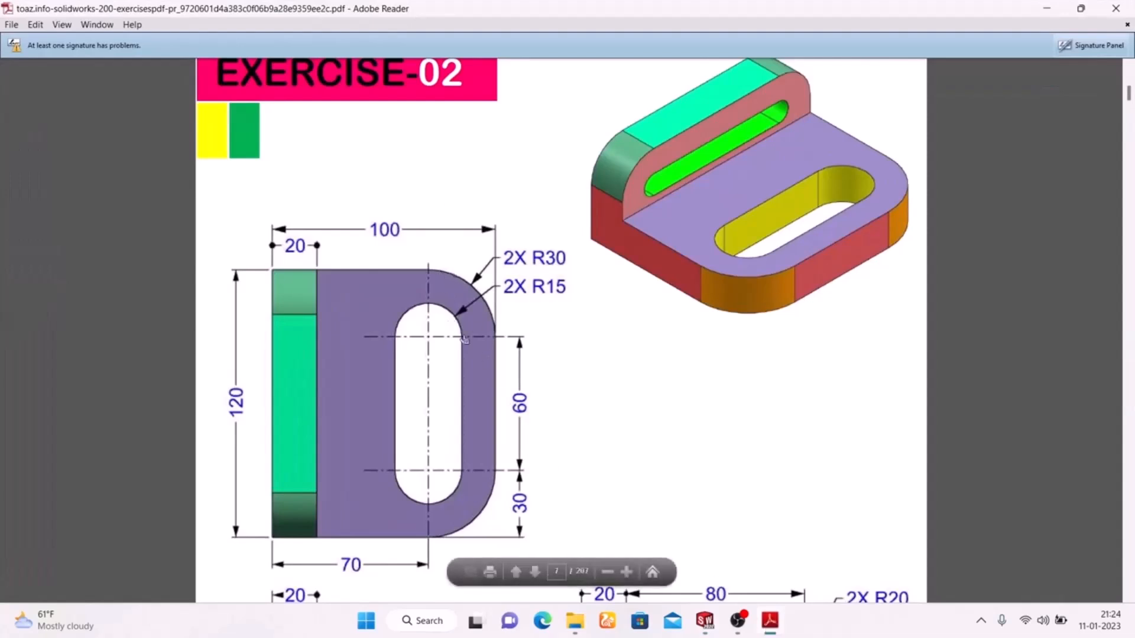
{"action": "left_click", "coordinate": [771, 627]}
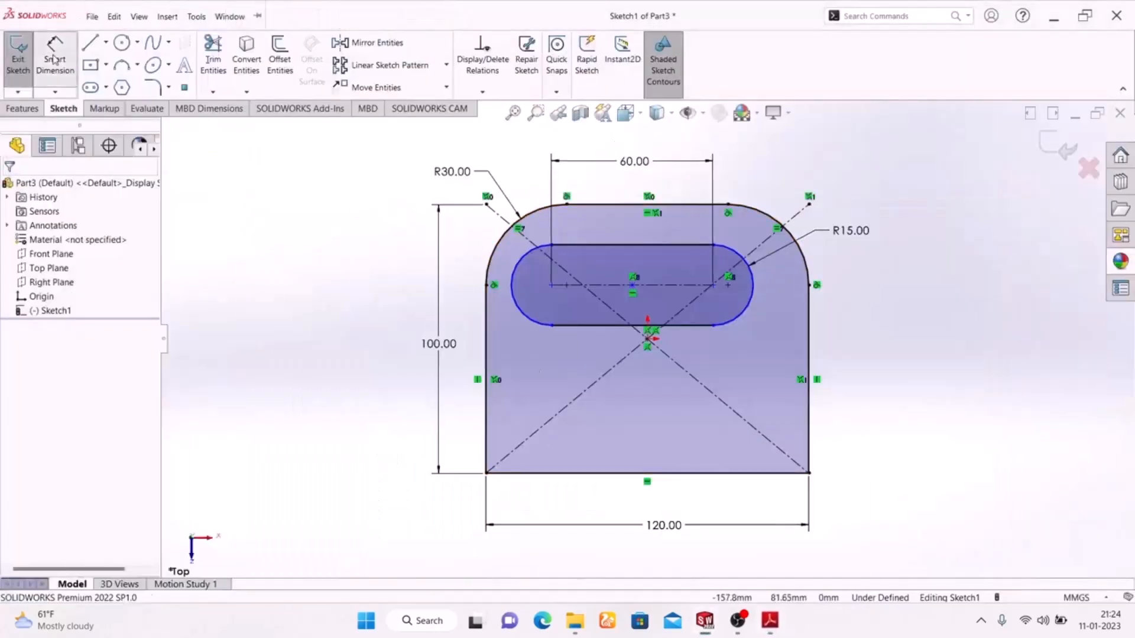
{"action": "left_click", "coordinate": [554, 286]}
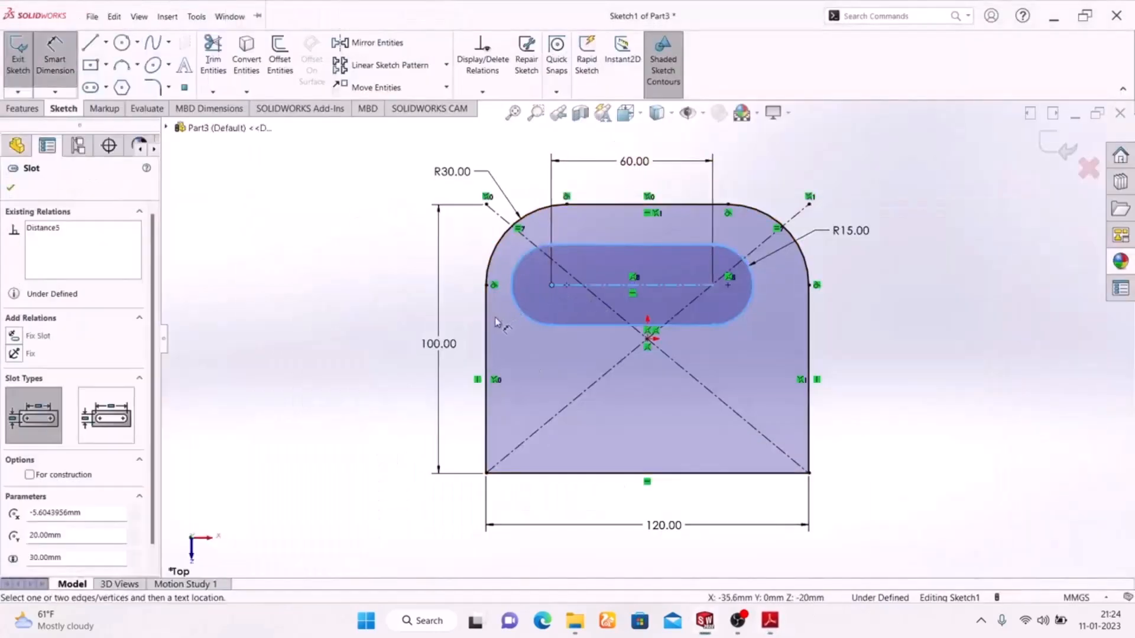
{"action": "left_click", "coordinate": [488, 319]}
{"action": "left_click", "coordinate": [523, 170]}
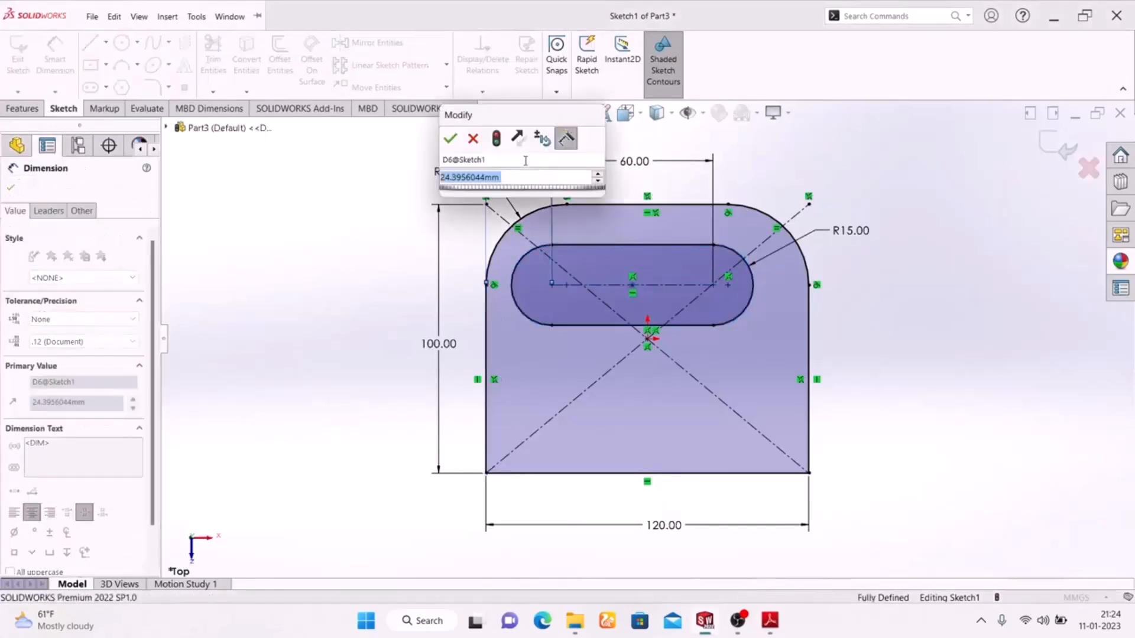
{"action": "type", "text": "30"}
{"action": "key", "text": "Return"}
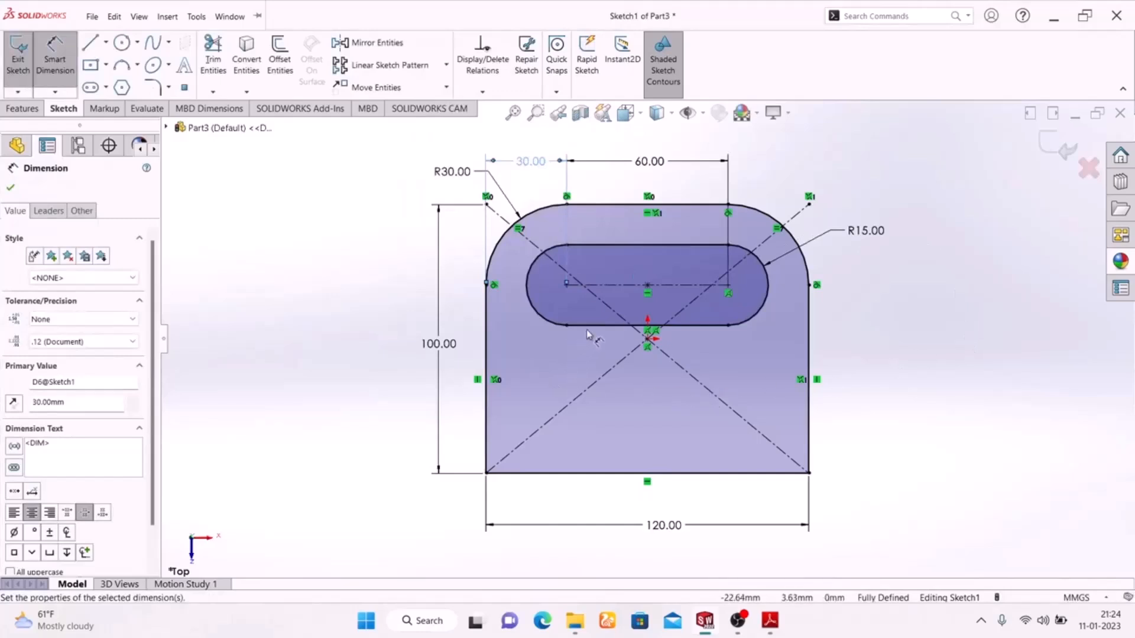
Discard an over-defining 70 mm slot height dimension and delete the centreline endpoint constraint.
{"action": "left_click", "coordinate": [769, 620]}
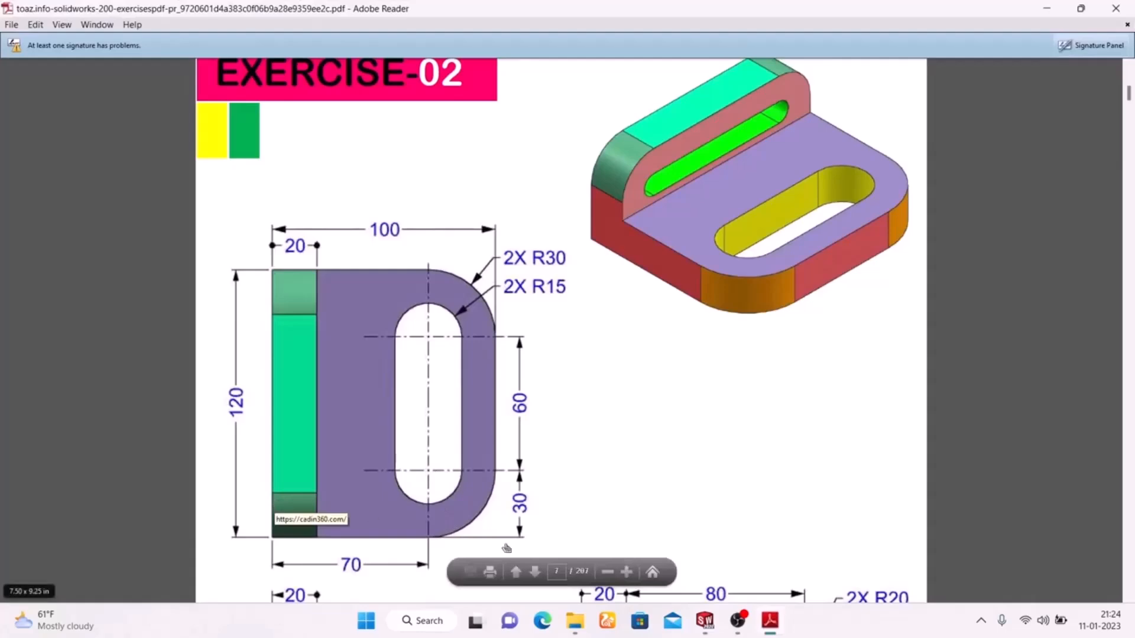
{"action": "left_click", "coordinate": [774, 623]}
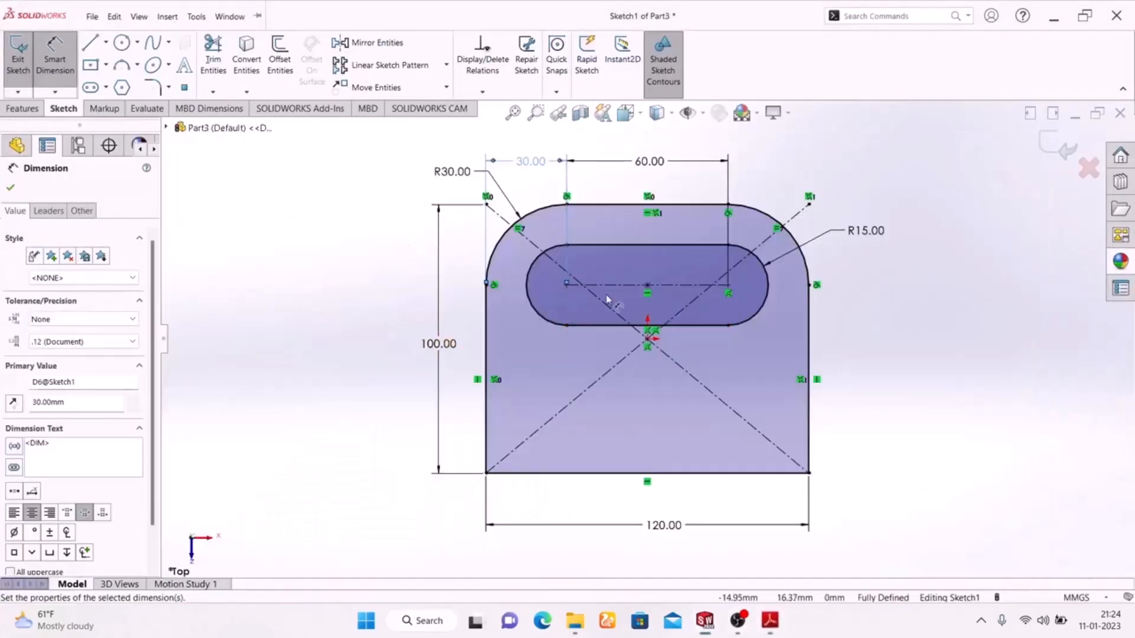
{"action": "left_click", "coordinate": [567, 286]}
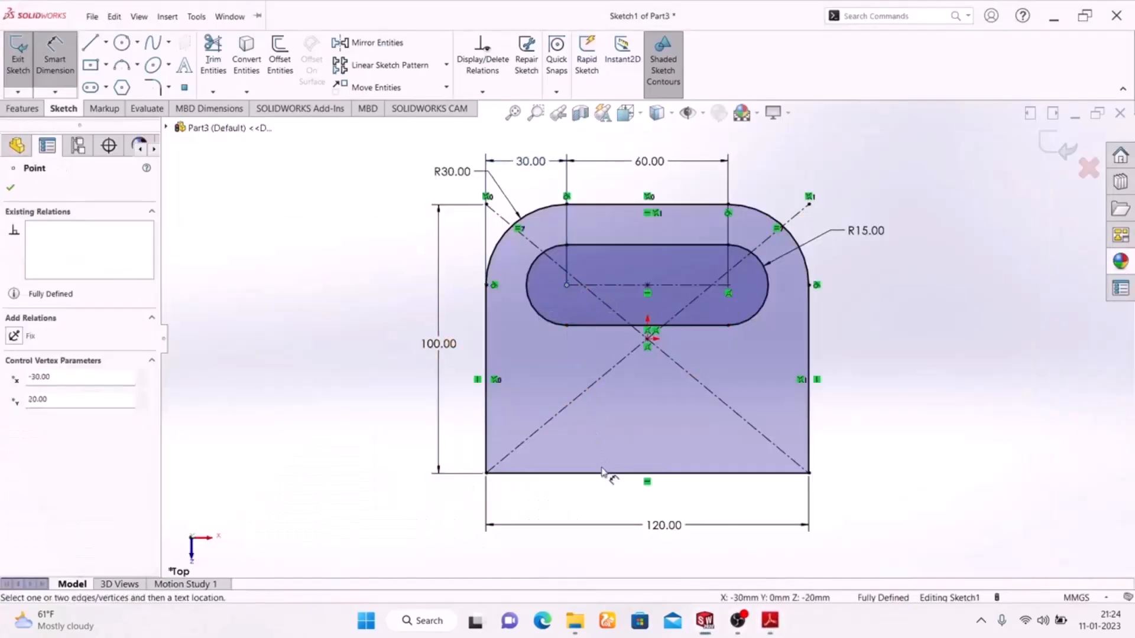
{"action": "left_click", "coordinate": [606, 473]}
{"action": "left_click", "coordinate": [378, 393]}
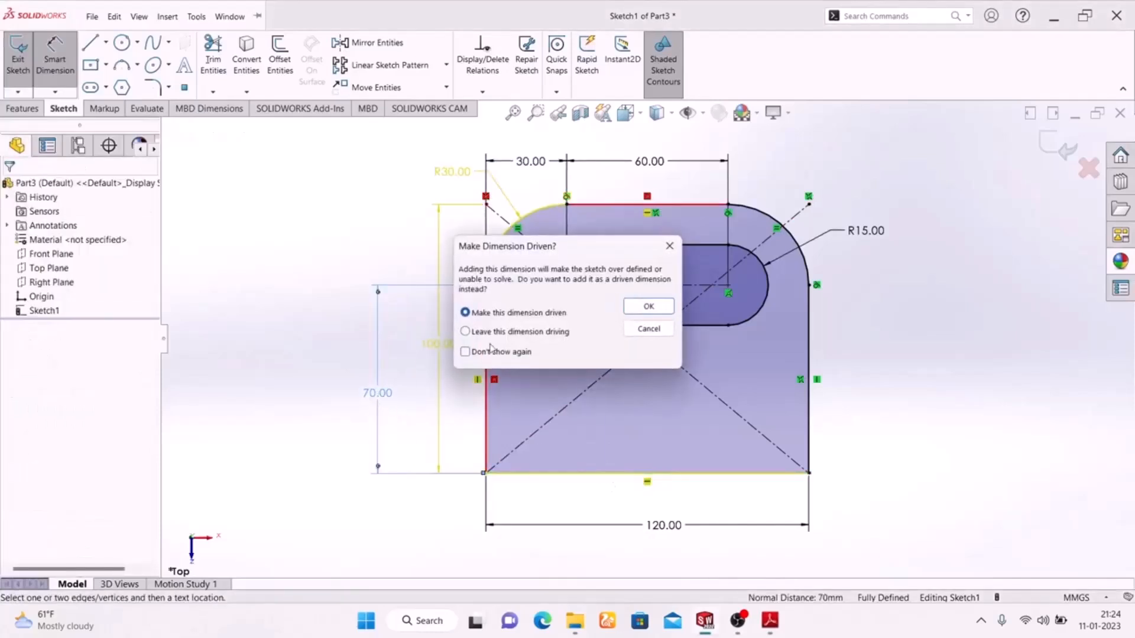
{"action": "left_click", "coordinate": [669, 246]}
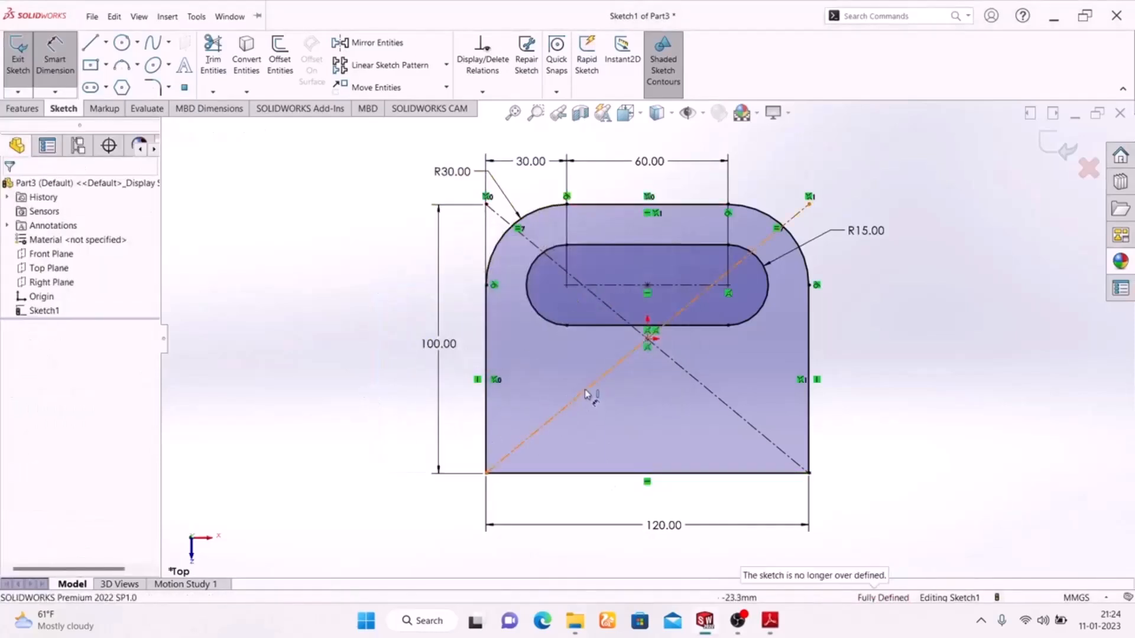
{"action": "scroll", "coordinate": [704, 321], "scroll_direction": "down", "scroll_amount": 5}
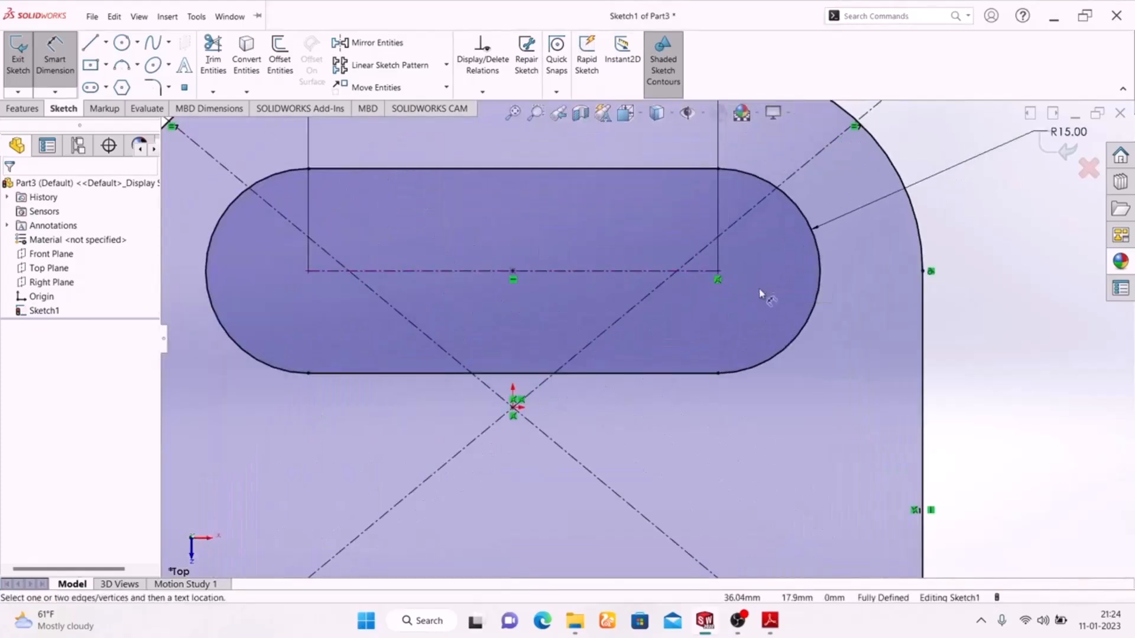
{"action": "key", "text": "Escape"}
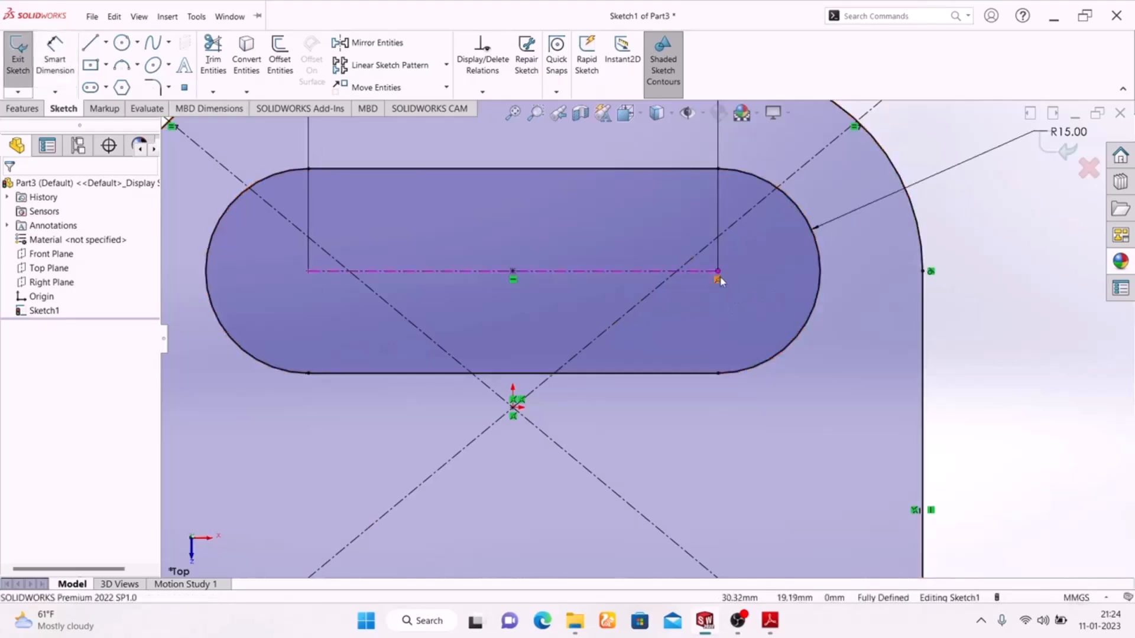
{"action": "key", "text": "Delete"}
Dimension the slot centreline 70 mm above the bottom edge, then exit the fully defined sketch.
{"action": "scroll", "coordinate": [735, 320], "scroll_direction": "up", "scroll_amount": 6}
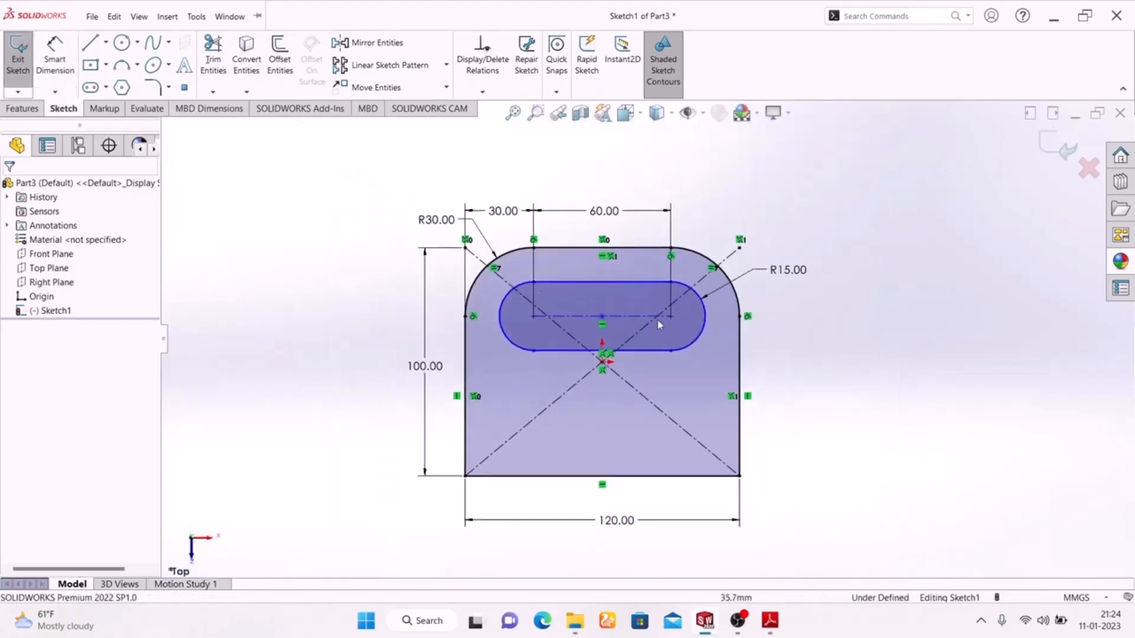
{"action": "left_click", "coordinate": [59, 40]}
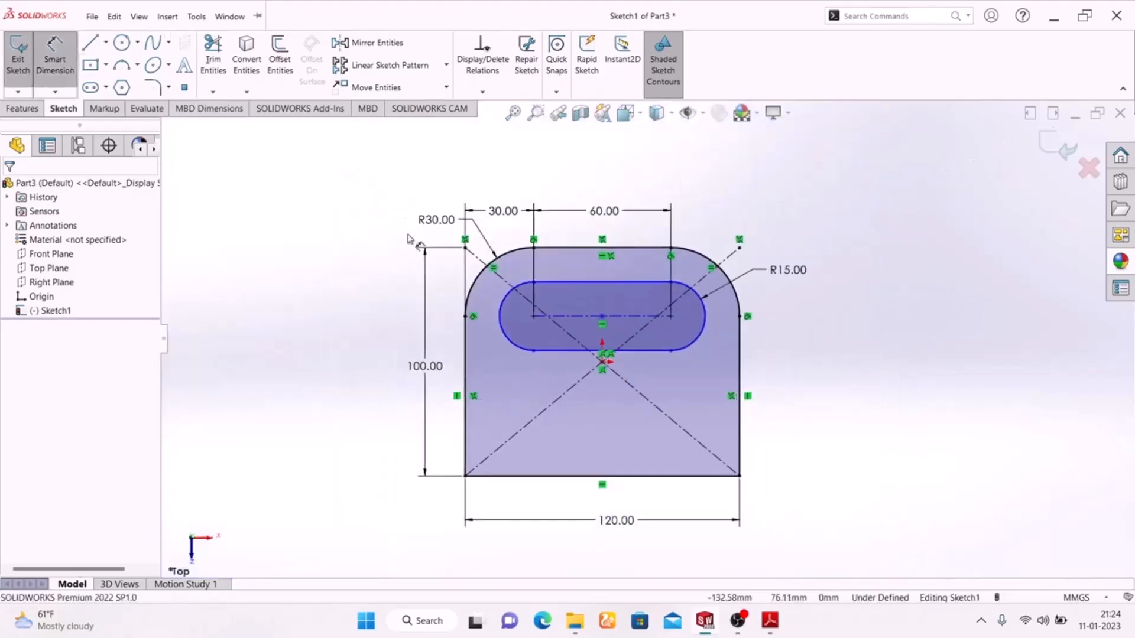
{"action": "left_click", "coordinate": [639, 318]}
{"action": "left_click", "coordinate": [638, 476]}
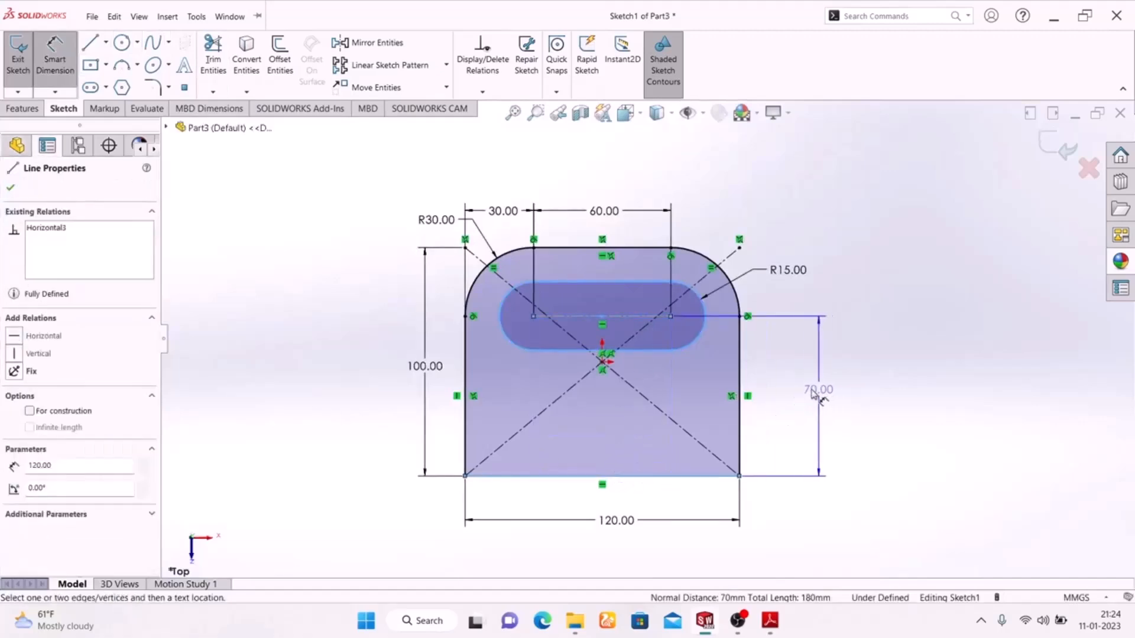
{"action": "left_click", "coordinate": [791, 392]}
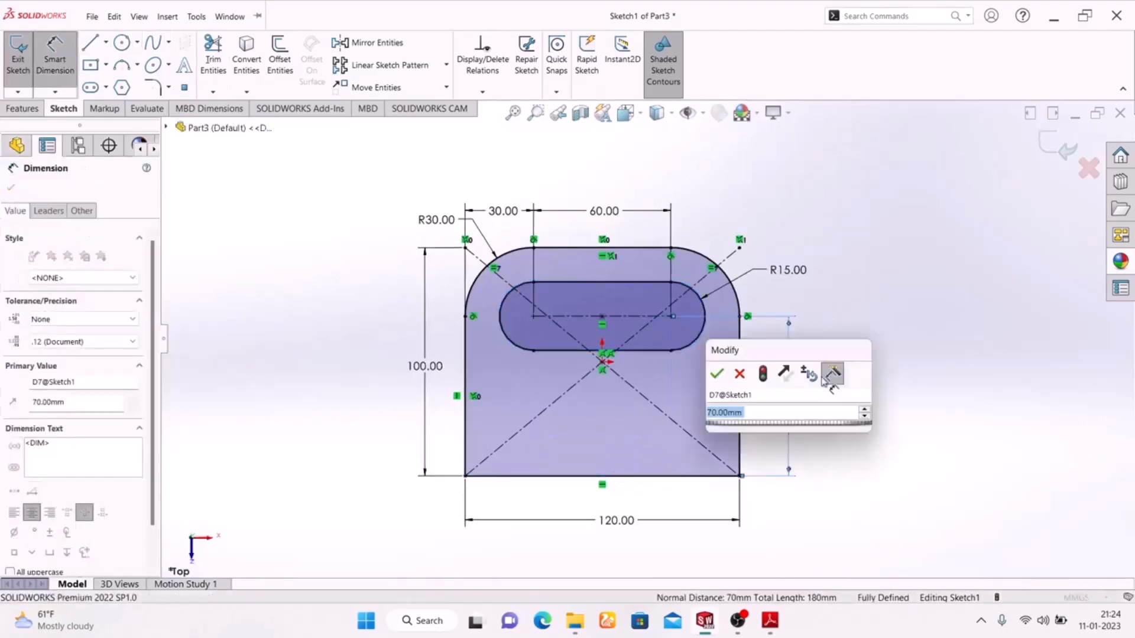
{"action": "left_click", "coordinate": [717, 376]}
{"action": "left_click", "coordinate": [770, 622]}
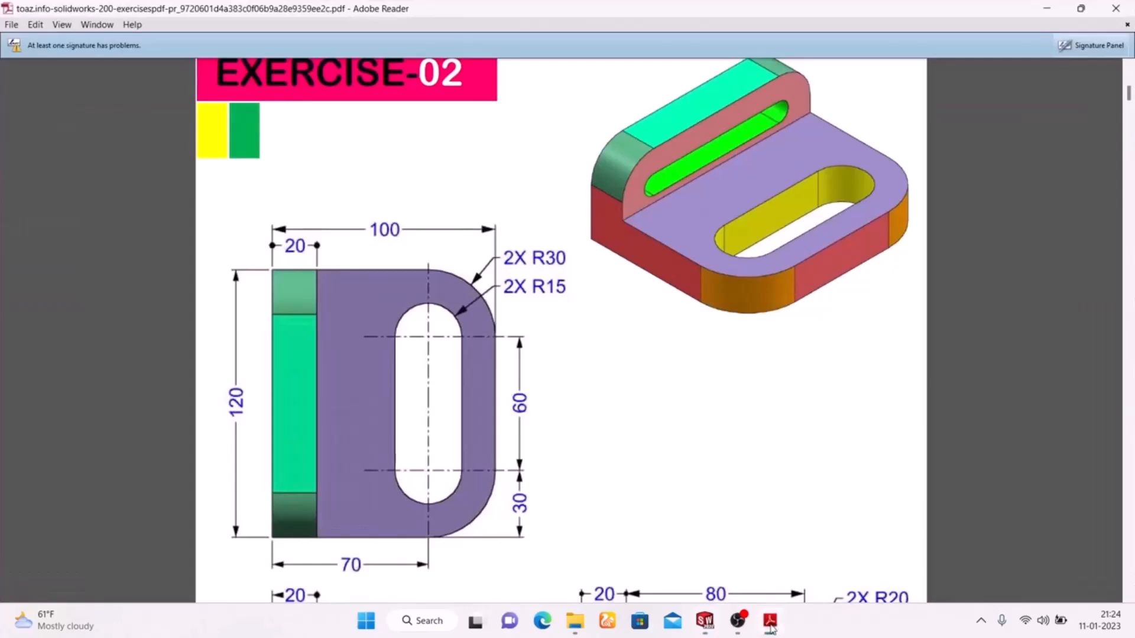
{"action": "left_click", "coordinate": [770, 622]}
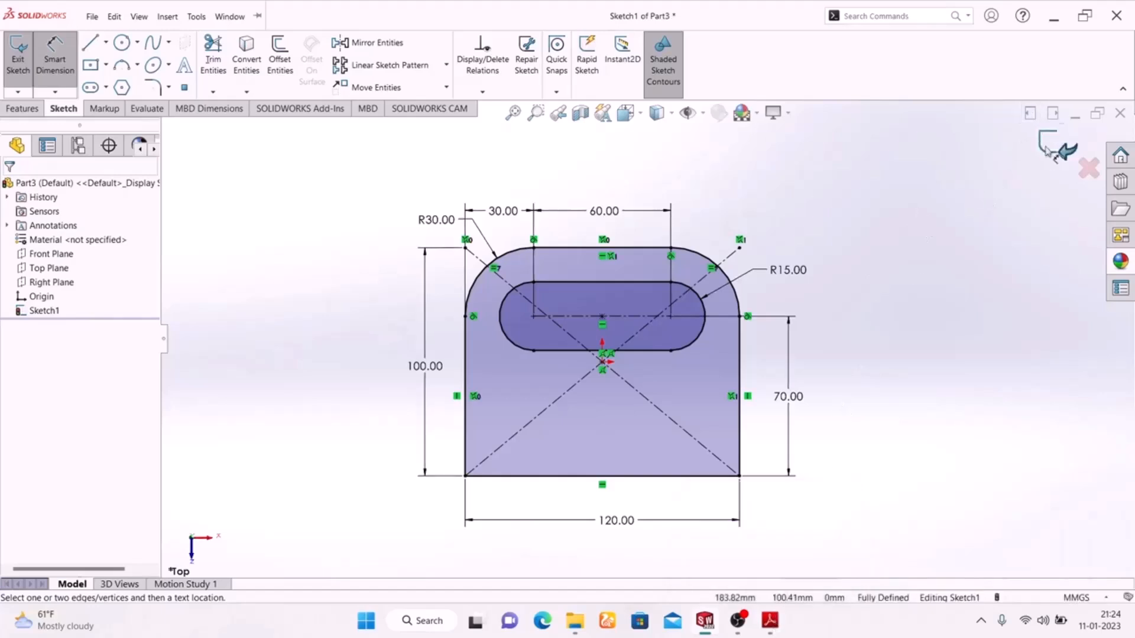
{"action": "left_click", "coordinate": [1051, 149]}
In isometric view, extrude Sketch1 20 mm into a solid plate with the slot cut through.
{"action": "mouse_move", "coordinate": [897, 342]}
{"action": "middle_mouse_down"}
{"action": "mouse_move", "coordinate": [672, 398]}
{"action": "mouse_move", "coordinate": [828, 499]}
{"action": "mouse_move", "coordinate": [867, 461]}
{"action": "middle_mouse_up"}
{"action": "key", "text": "space"}
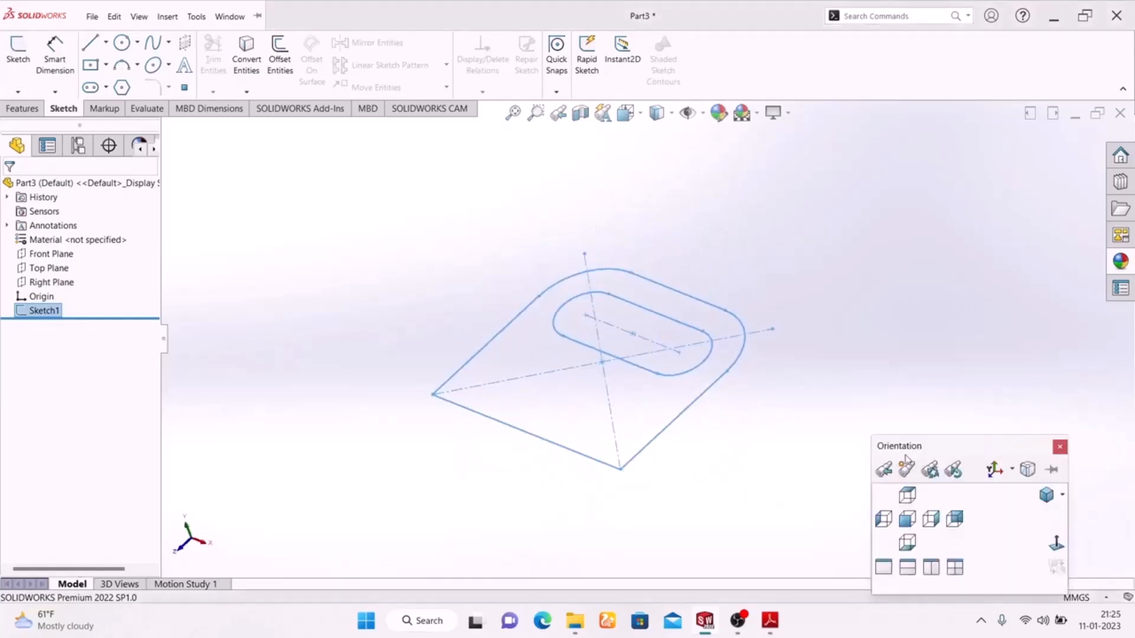
{"action": "left_click", "coordinate": [1045, 496]}
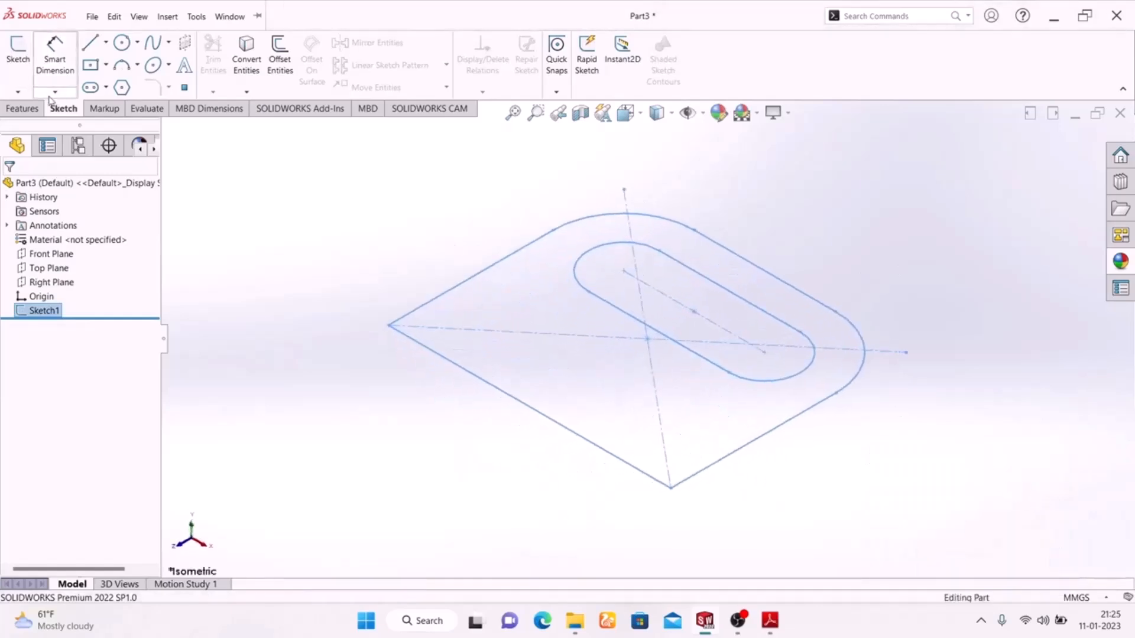
{"action": "left_click", "coordinate": [23, 109]}
{"action": "left_click", "coordinate": [24, 56]}
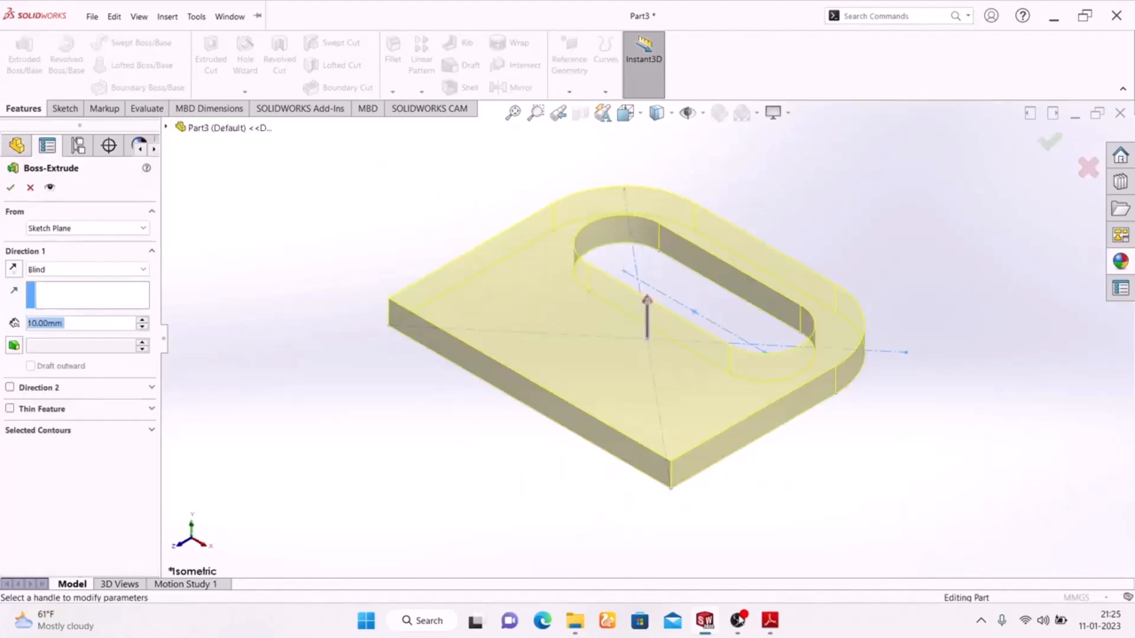
{"action": "left_click", "coordinate": [770, 628]}
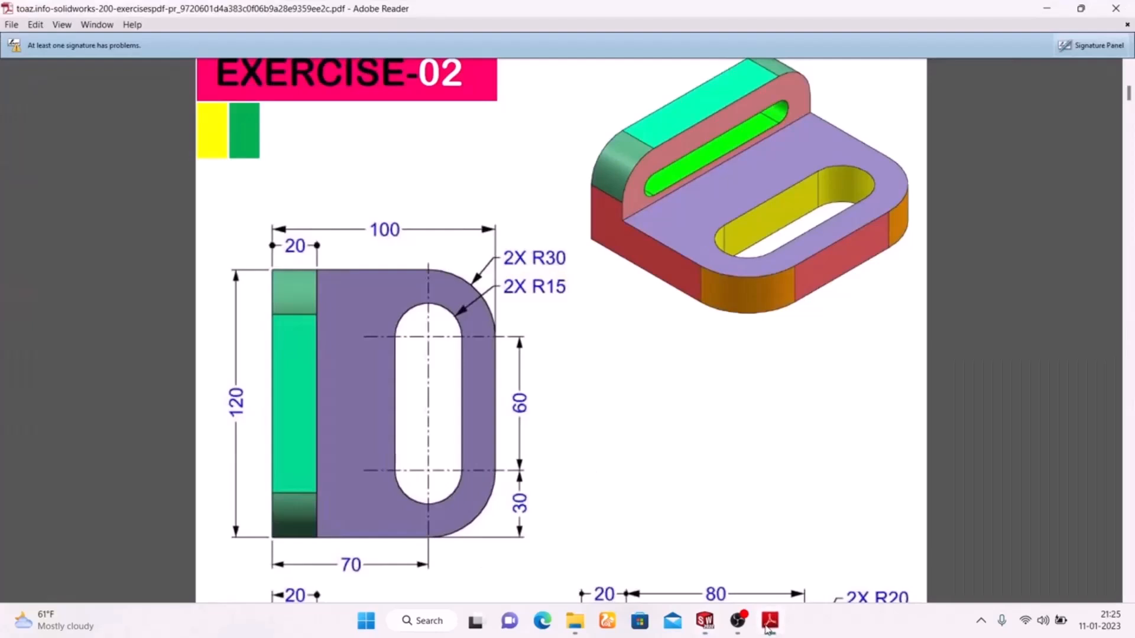
{"action": "left_click", "coordinate": [767, 627]}
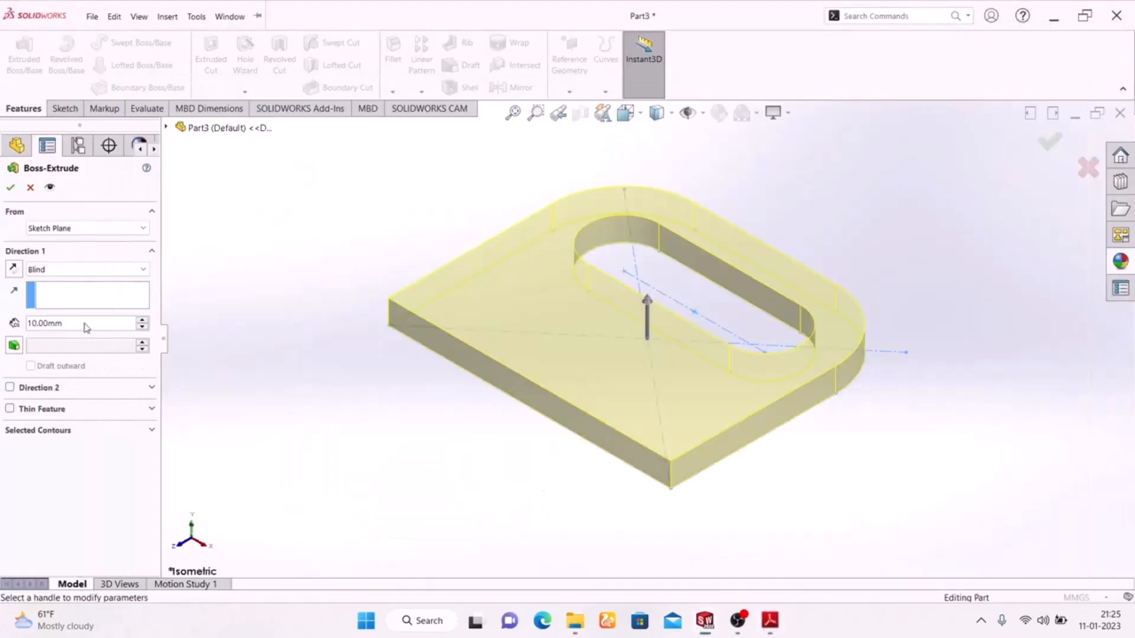
{"action": "left_click_drag", "start_coordinate": [86, 324], "coordinate": [2, 310]}
{"action": "type", "text": "20"}
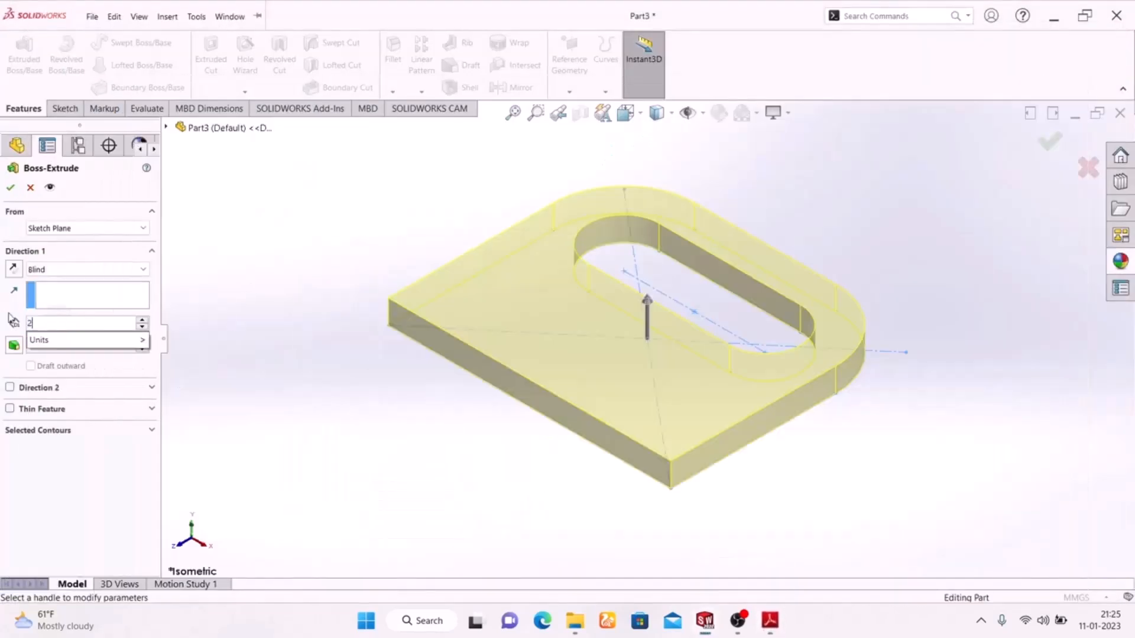
{"action": "key", "text": "Return"}
{"action": "left_click", "coordinate": [11, 188]}
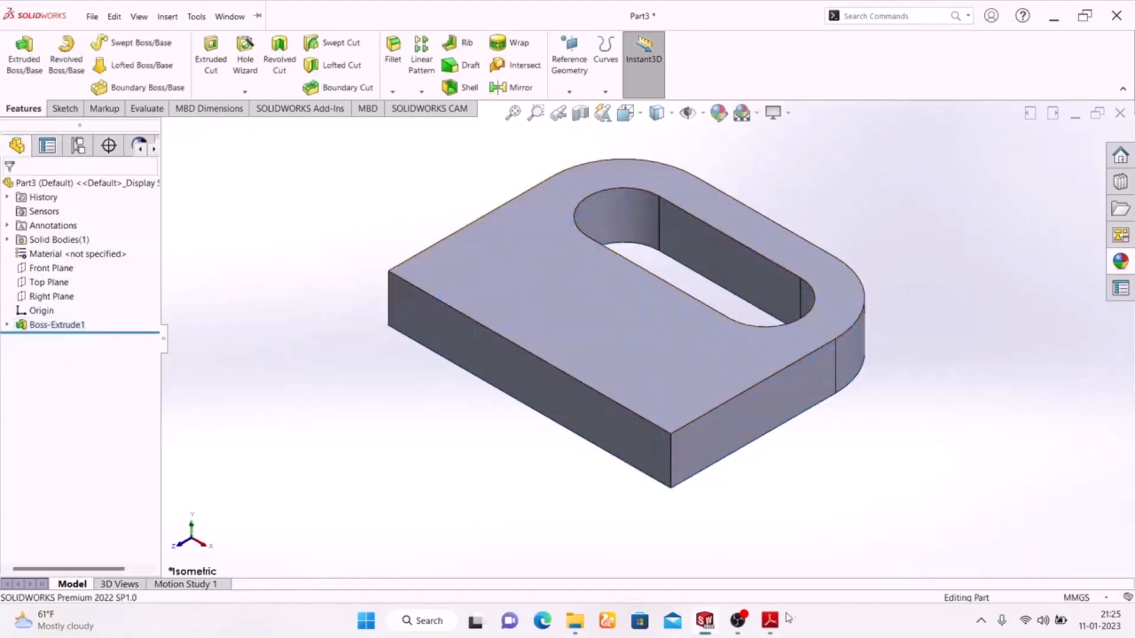
{"action": "left_click", "coordinate": [553, 406]}
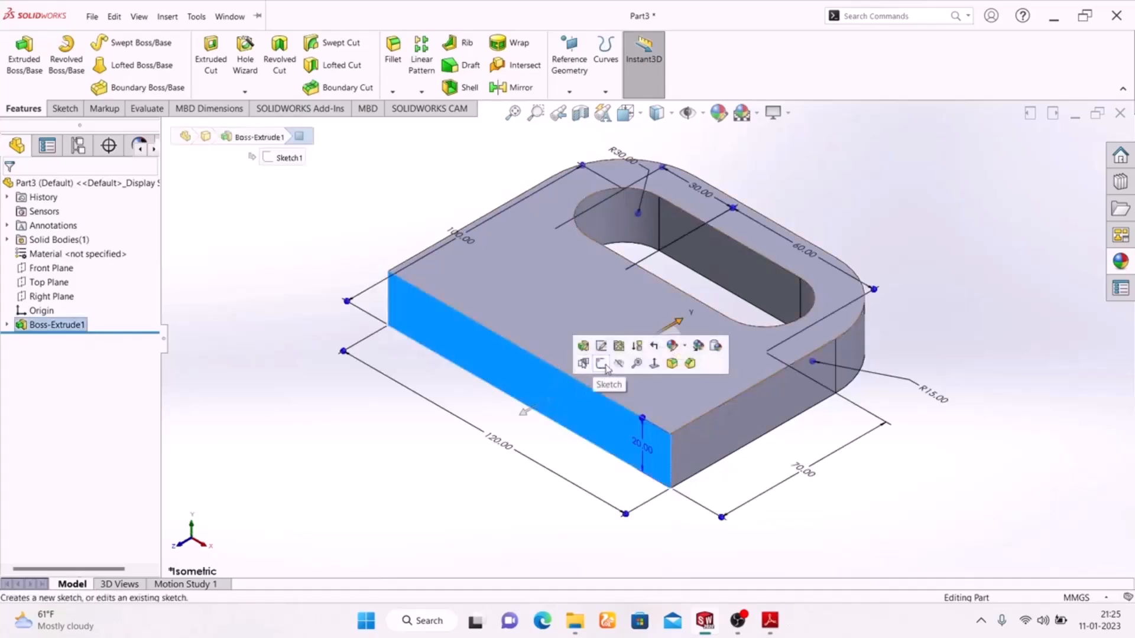
Start a sketch on the plate's front face and draw a corner rectangle along its full top edge.
{"action": "left_click", "coordinate": [606, 365]}
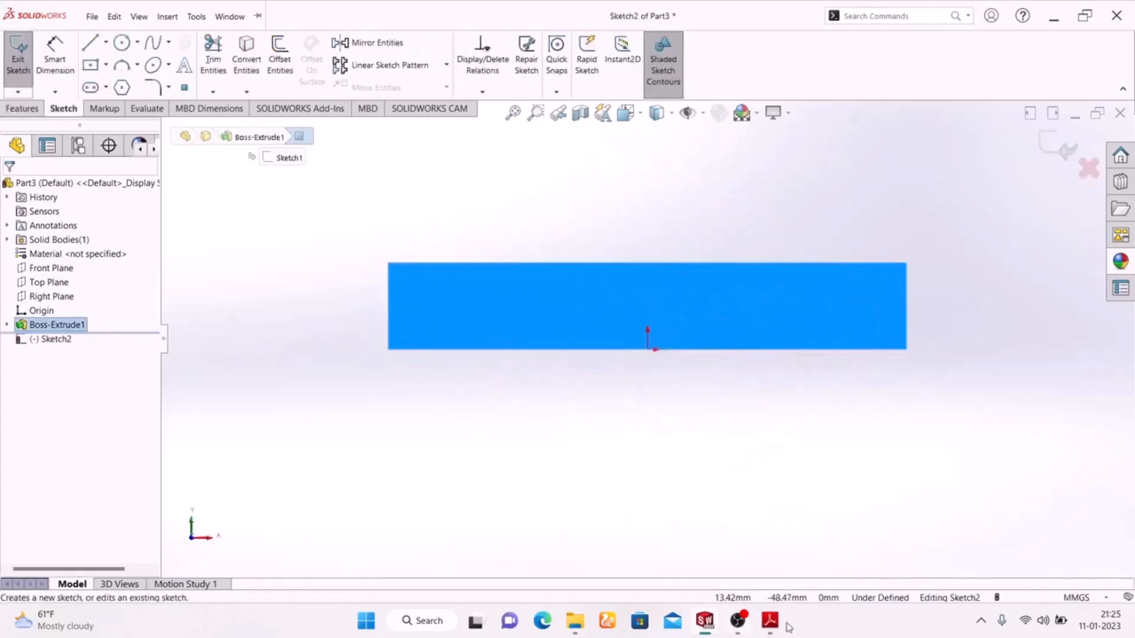
{"action": "left_click", "coordinate": [106, 65]}
{"action": "left_click", "coordinate": [116, 84]}
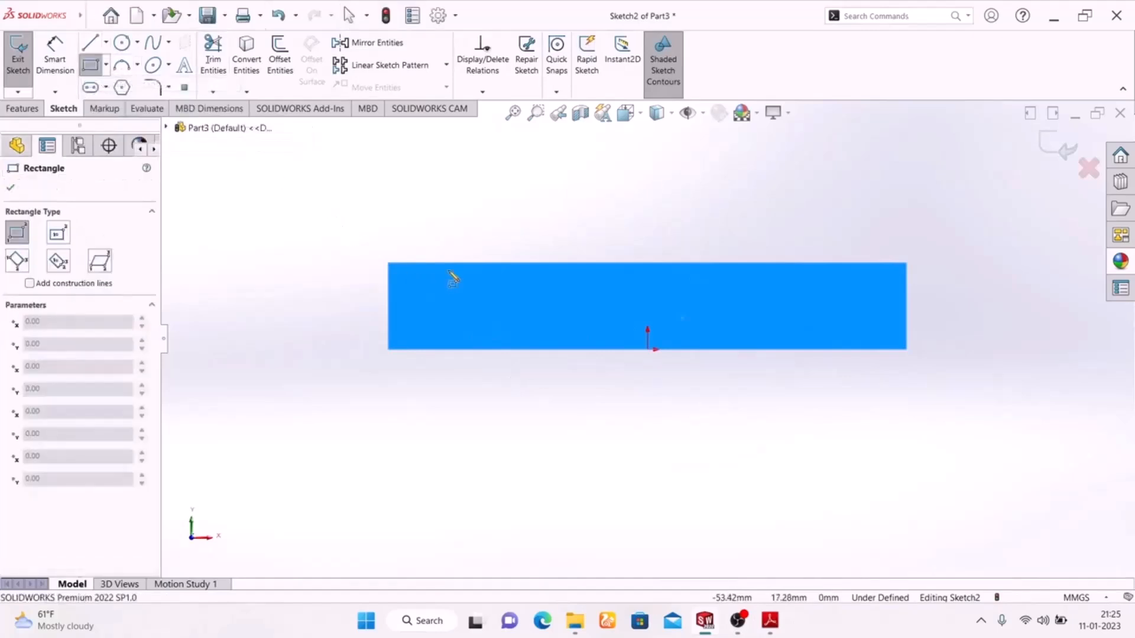
{"action": "left_click", "coordinate": [388, 265]}
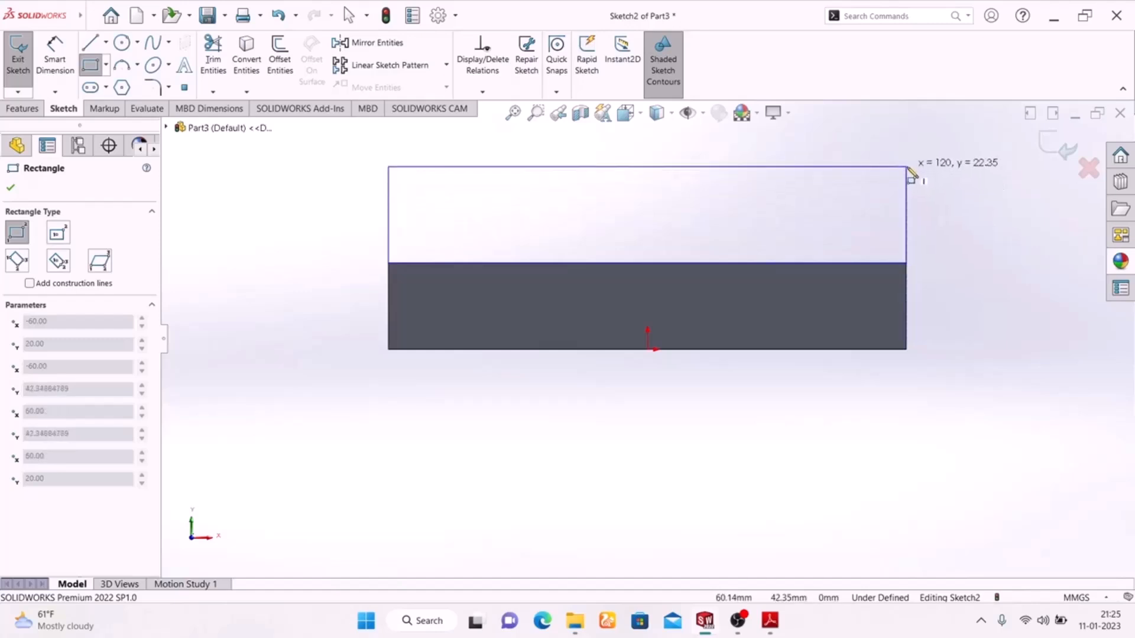
{"action": "left_click", "coordinate": [912, 174]}
{"action": "right_click", "coordinate": [987, 230]}
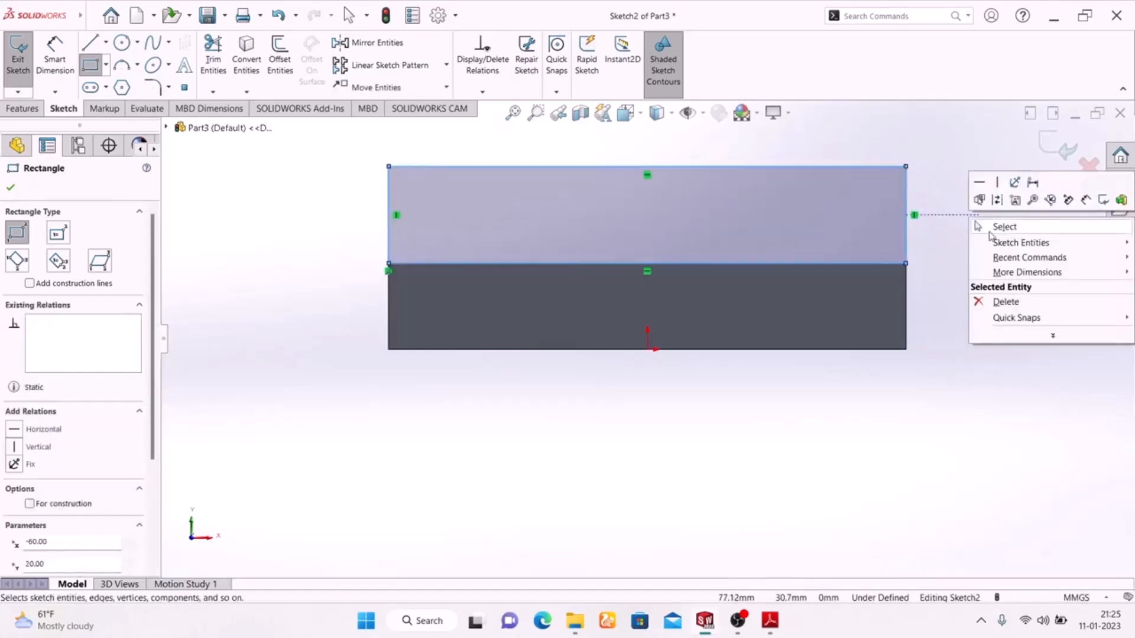
{"action": "left_click", "coordinate": [994, 228]}
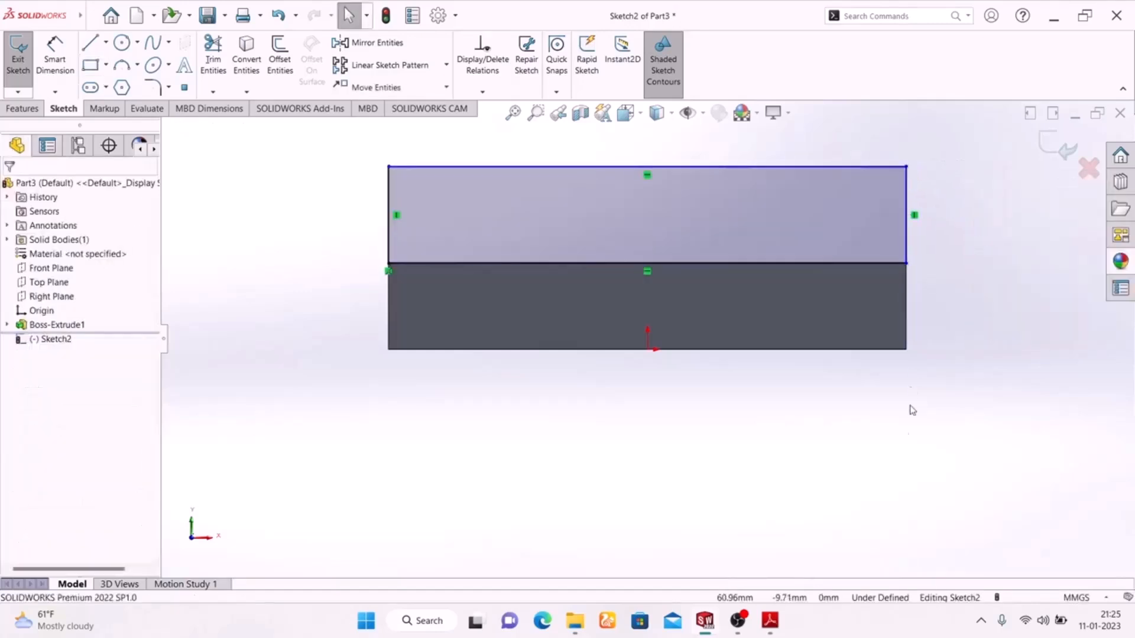
{"action": "left_click", "coordinate": [47, 70]}
Scroll through the Exercise-02 front and side views, then return to the SOLIDWORKS sketch.
{"action": "left_click", "coordinate": [766, 627]}
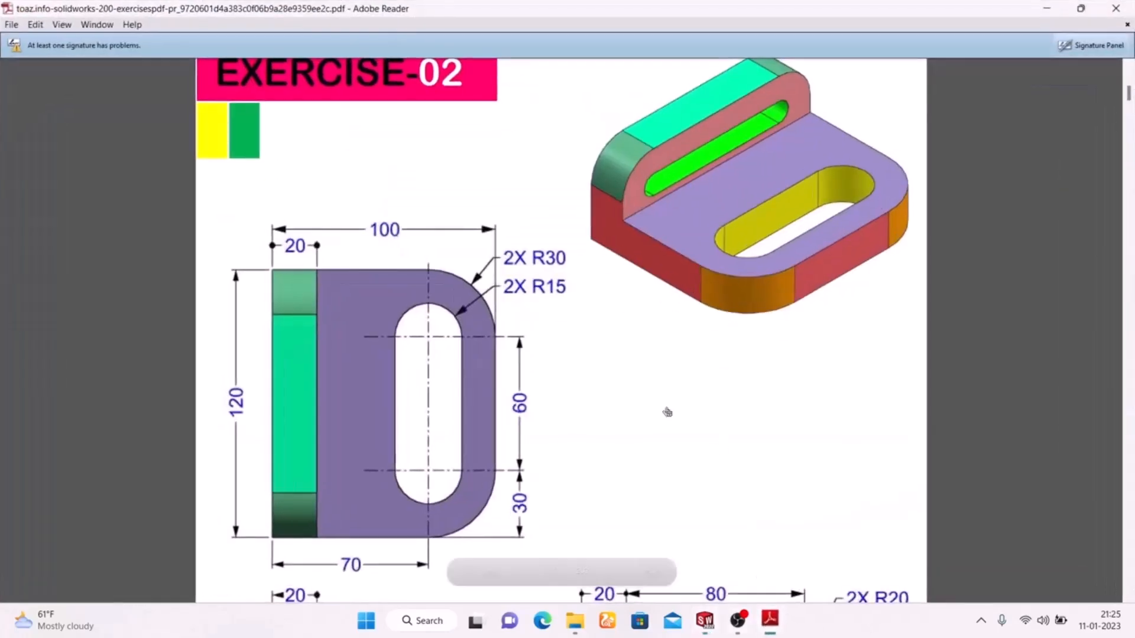
{"action": "scroll", "coordinate": [545, 413], "scroll_direction": "down", "scroll_amount": 5}
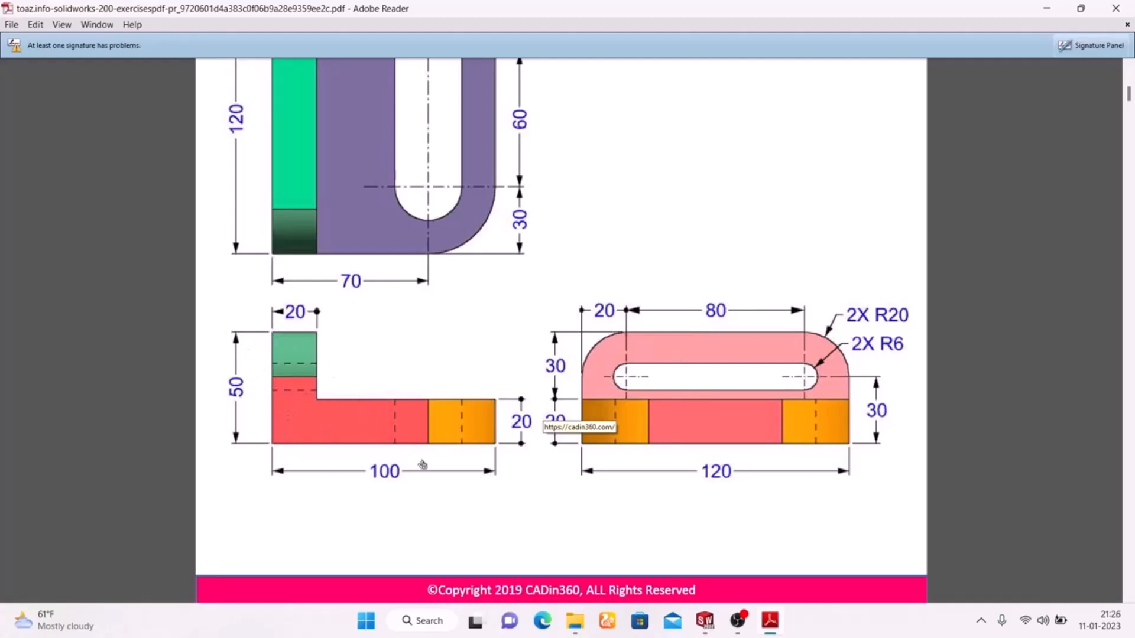
{"action": "scroll", "coordinate": [252, 386], "scroll_direction": "up", "scroll_amount": 5}
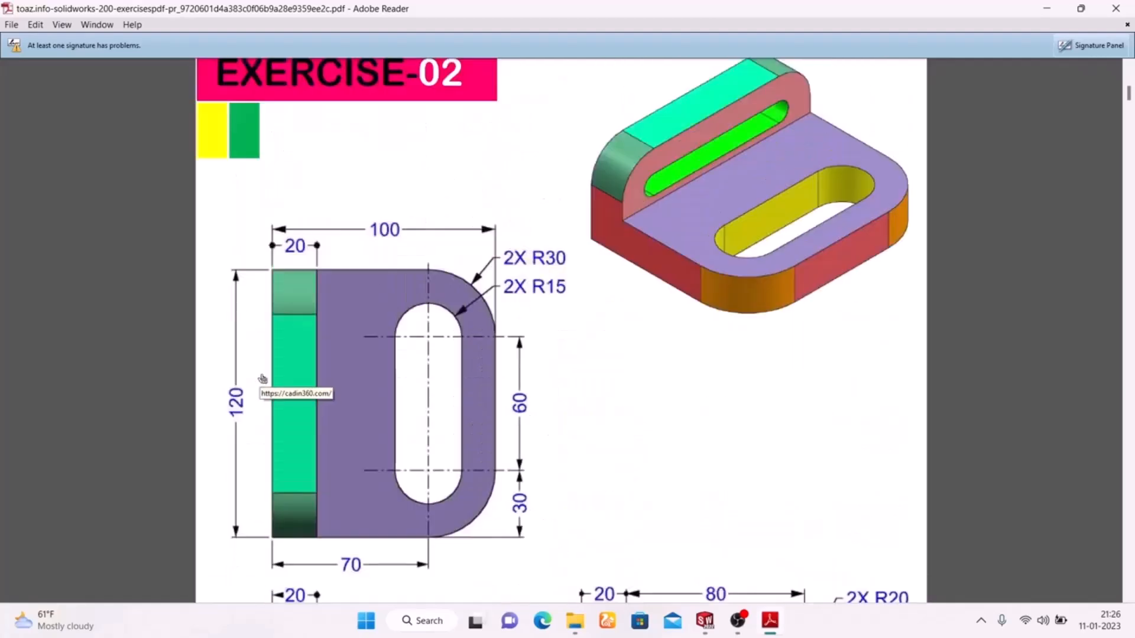
{"action": "scroll", "coordinate": [267, 379], "scroll_direction": "down", "scroll_amount": 3}
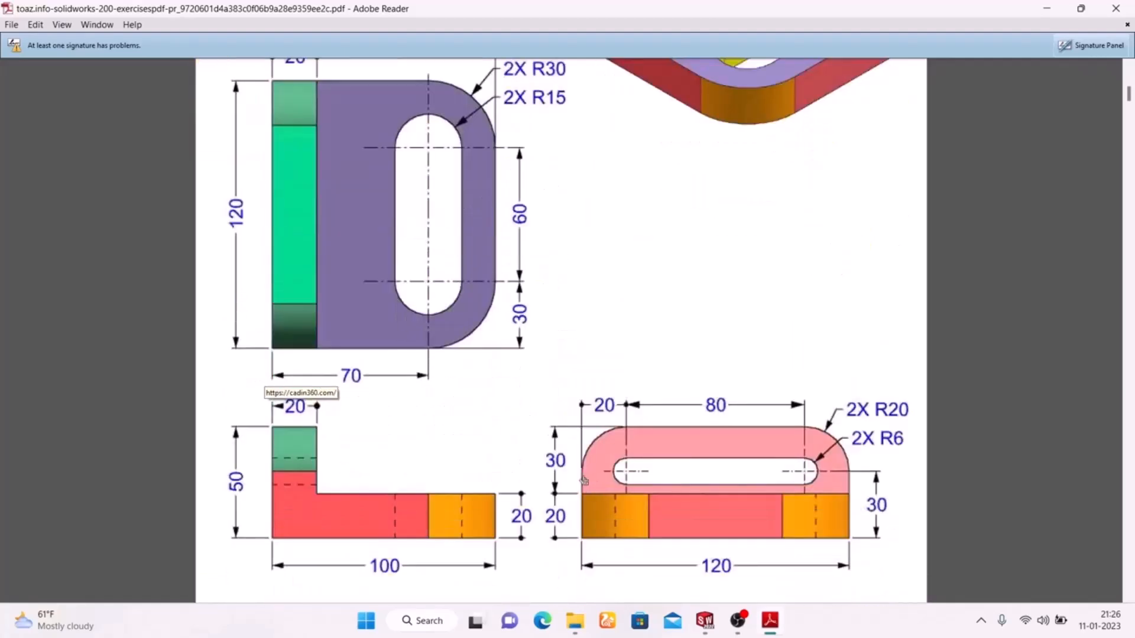
{"action": "left_click", "coordinate": [769, 628]}
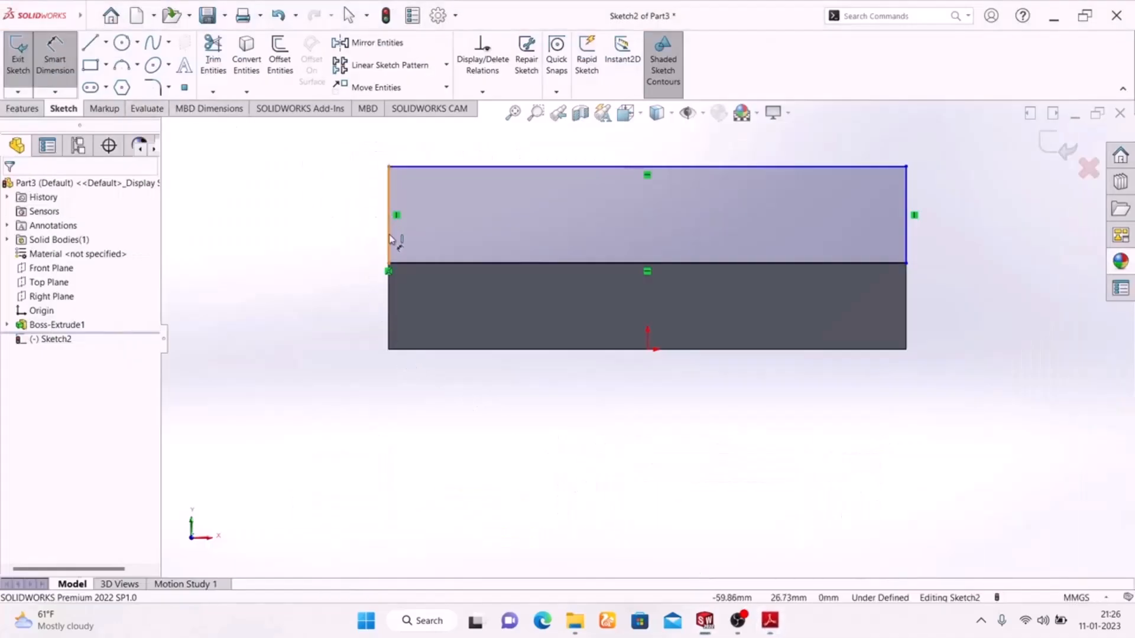
Dimension the rectangle's left edge to a 30 mm height, then start Sketch Fillet.
{"action": "left_click", "coordinate": [389, 241]}
{"action": "left_click", "coordinate": [321, 216]}
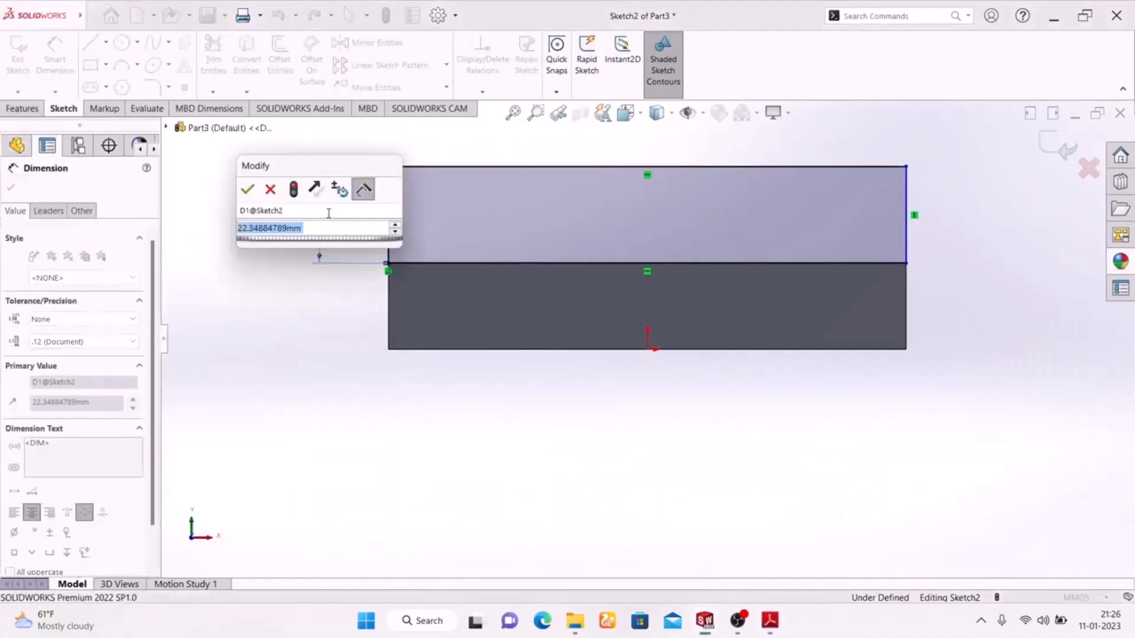
{"action": "type", "text": "30"}
{"action": "key", "text": "Return"}
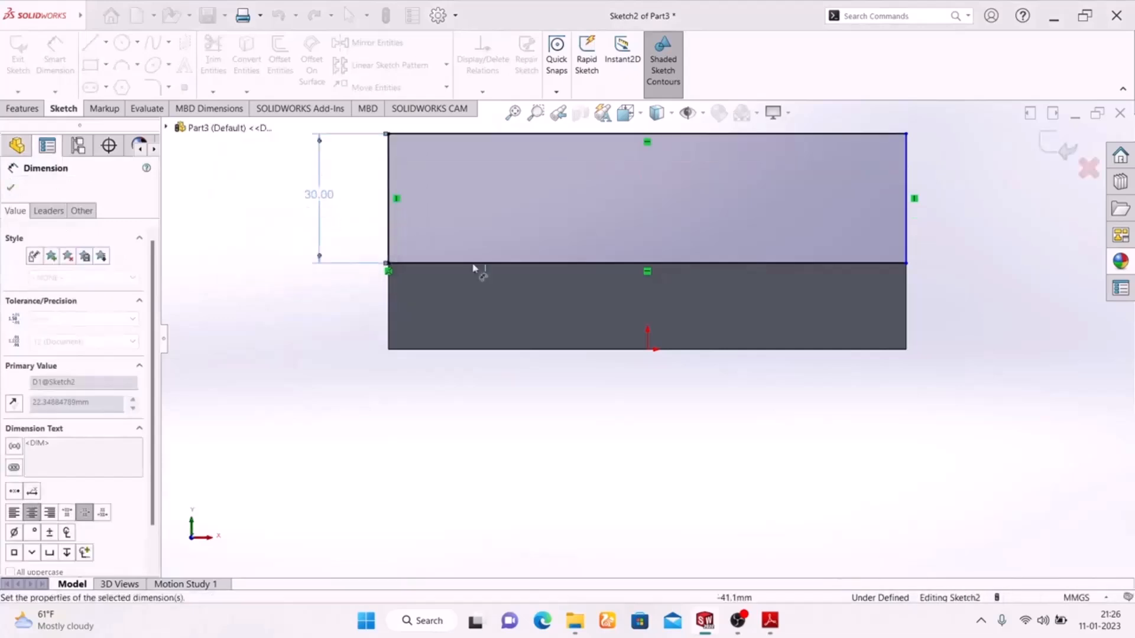
{"action": "scroll", "coordinate": [567, 268], "scroll_direction": "up", "scroll_amount": 2}
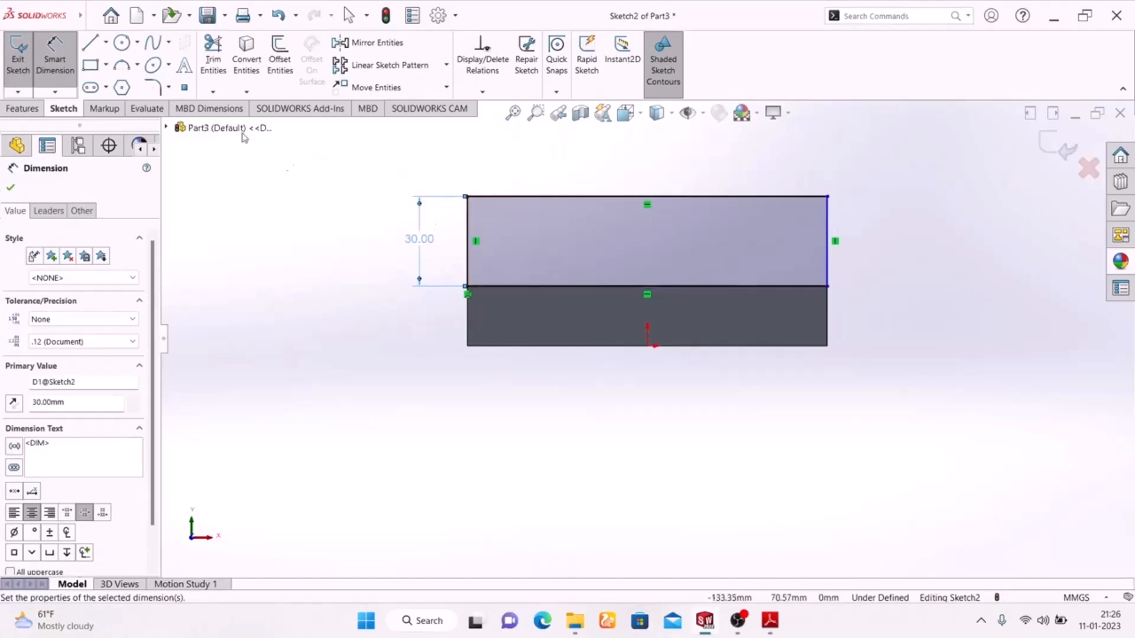
{"action": "left_click", "coordinate": [152, 88]}
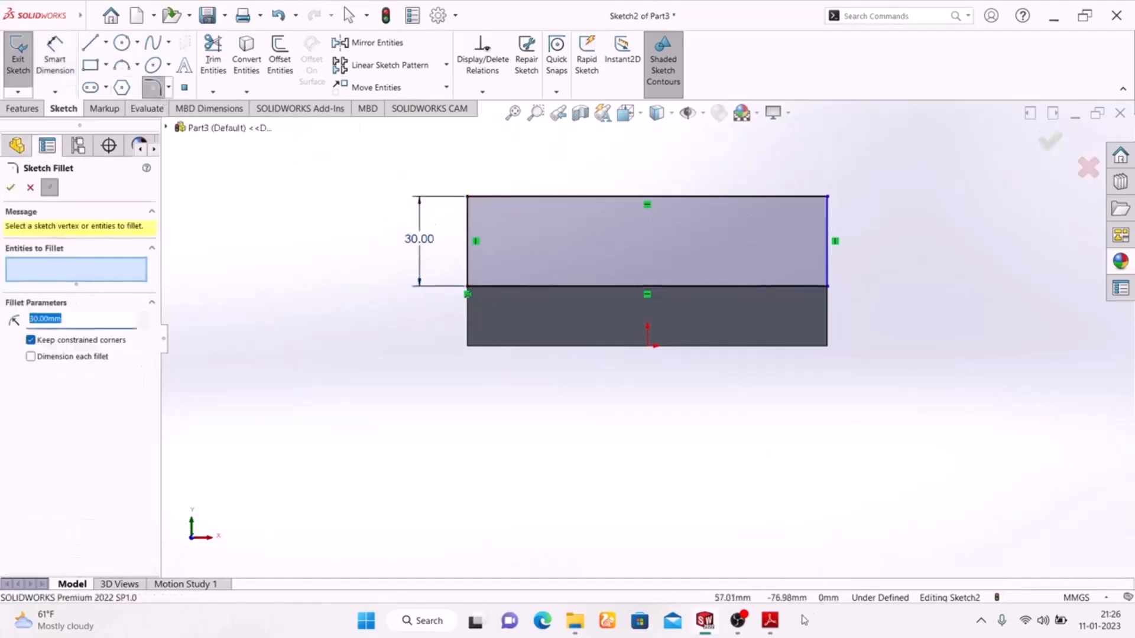
Fillet the rectangle's top-left and top-right corners with a 20 mm radius.
{"action": "left_click", "coordinate": [771, 622]}
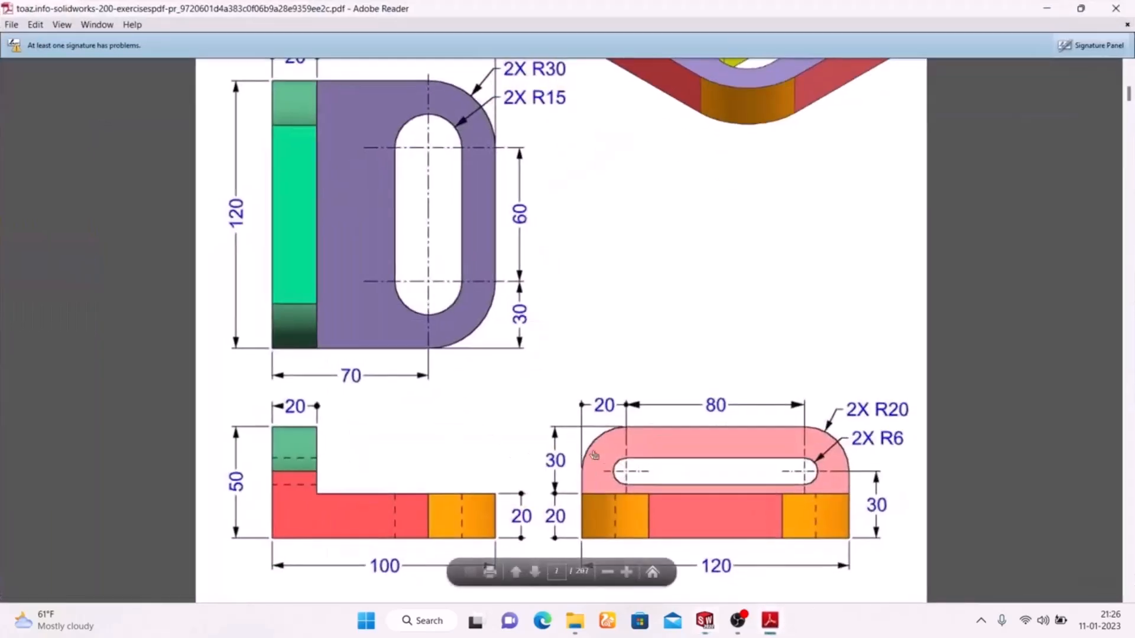
{"action": "left_click", "coordinate": [769, 621]}
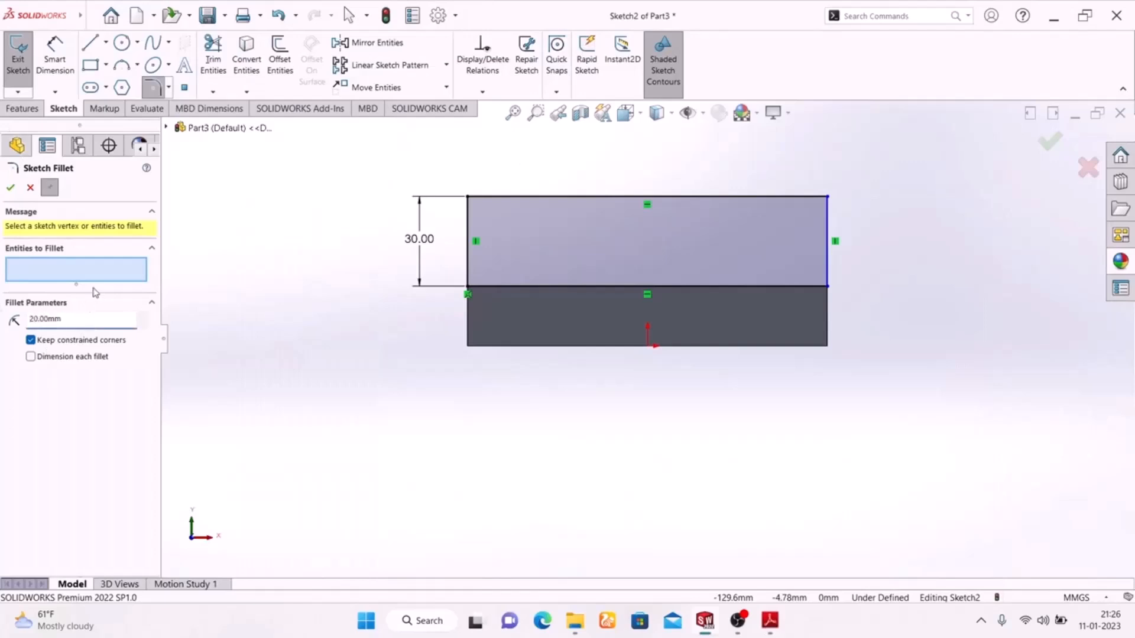
{"action": "left_click", "coordinate": [468, 199]}
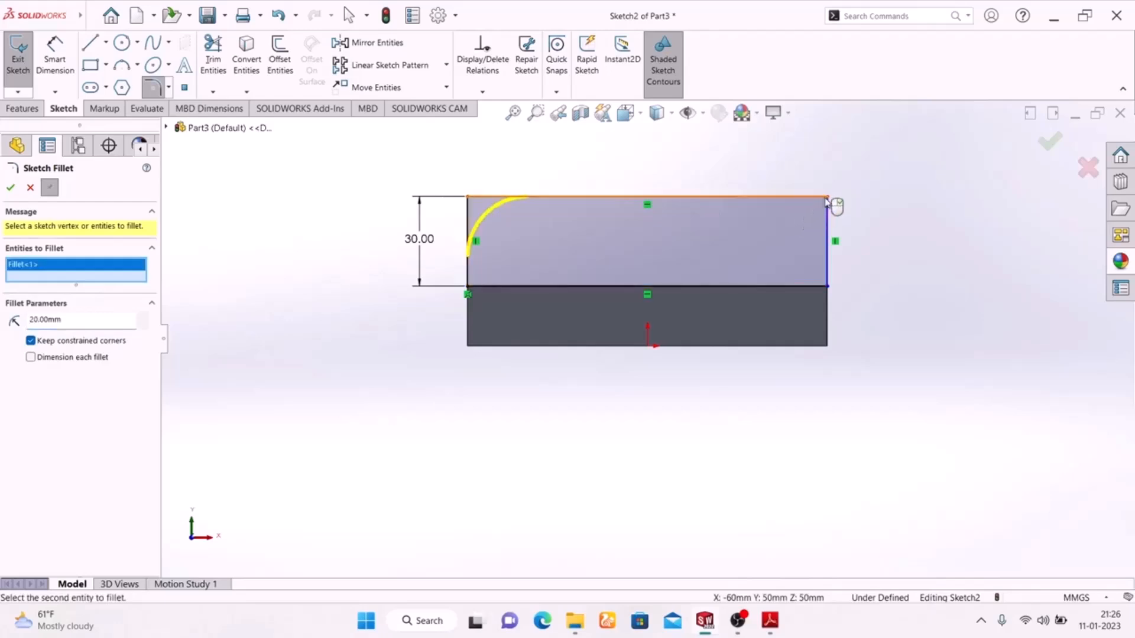
{"action": "left_click", "coordinate": [827, 199]}
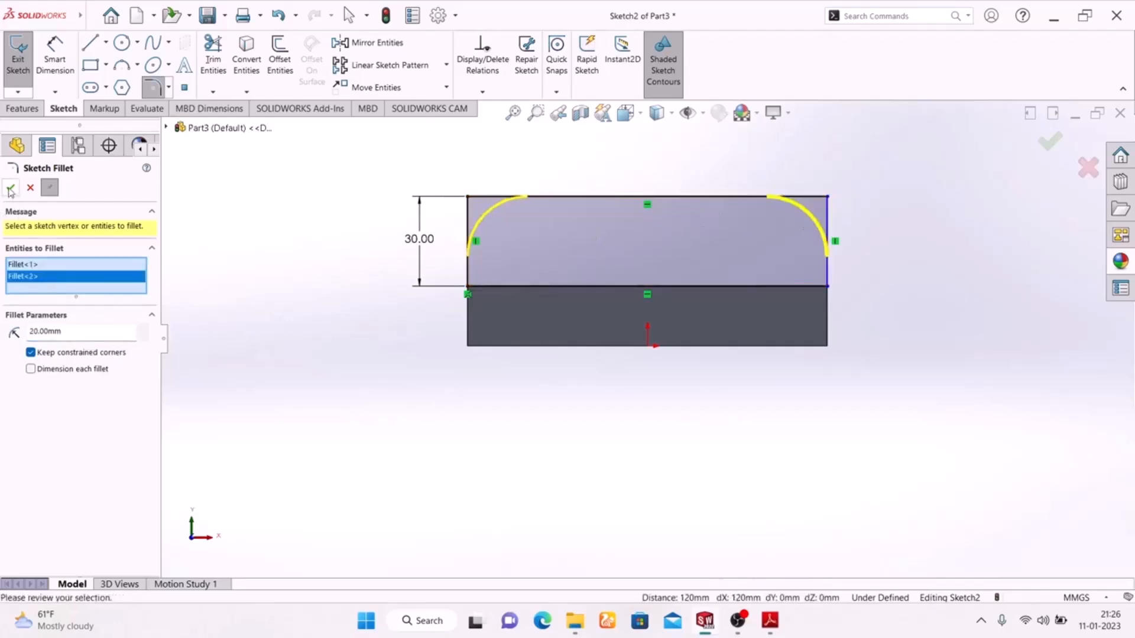
{"action": "left_click", "coordinate": [10, 188]}
Choose the Slot tool and compare the sketch against the reference drawing.
{"action": "left_click", "coordinate": [91, 88]}
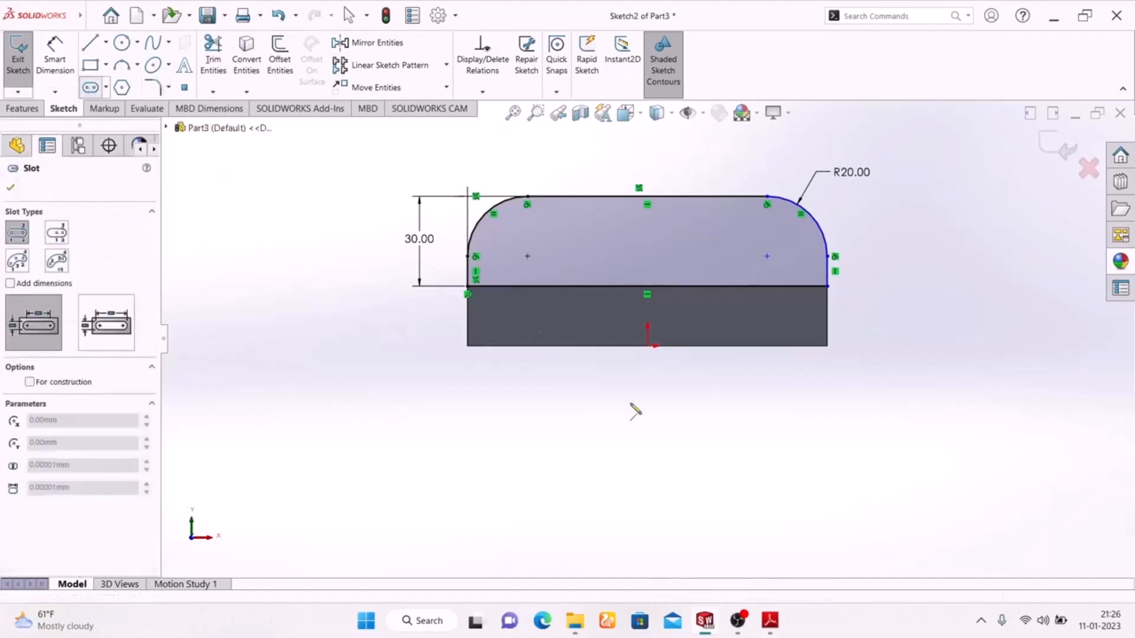
{"action": "left_click", "coordinate": [771, 621]}
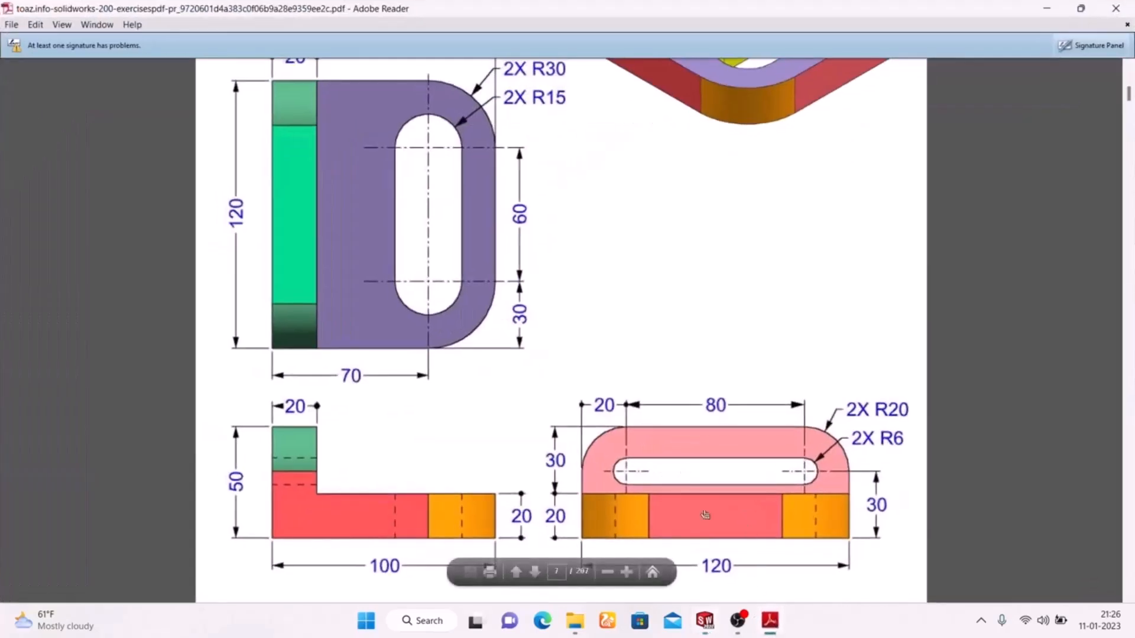
{"action": "key", "text": "alt+Tab"}
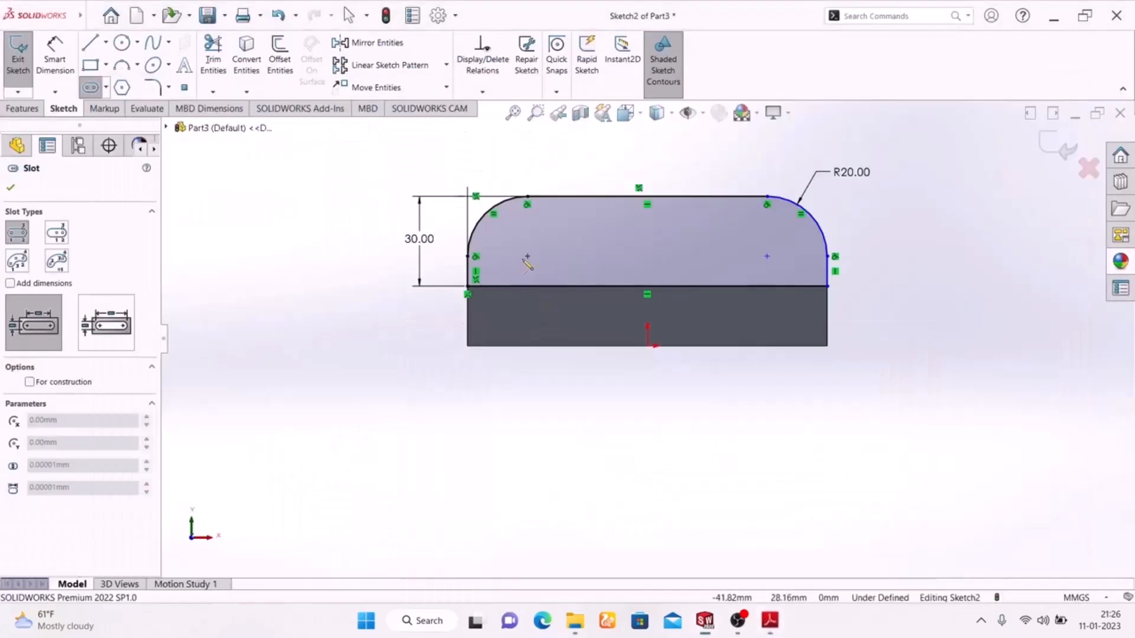
Draw a horizontal straight slot inside the rounded profile and compare it with the drawing.
{"action": "left_click", "coordinate": [521, 253]}
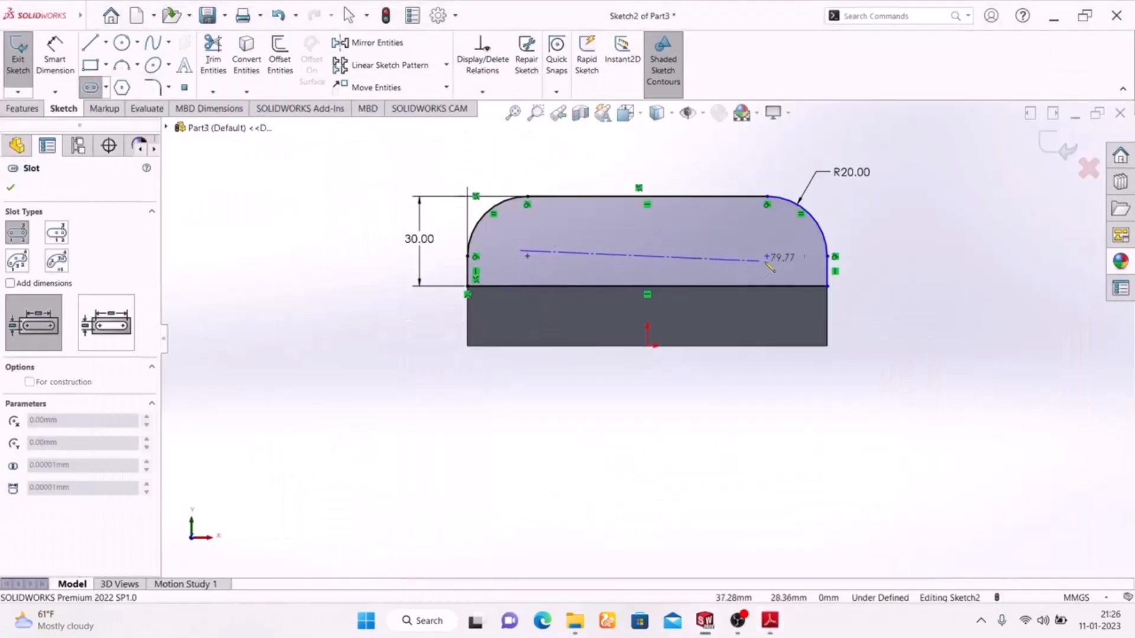
{"action": "left_click", "coordinate": [781, 251]}
{"action": "left_click", "coordinate": [703, 262]}
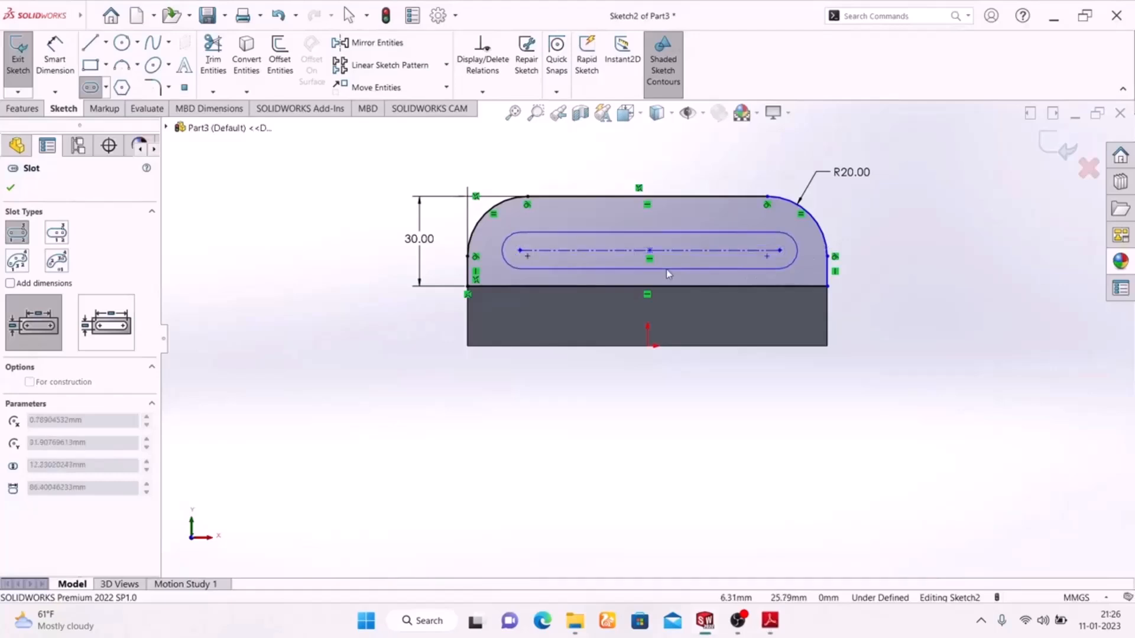
{"action": "left_click", "coordinate": [680, 267]}
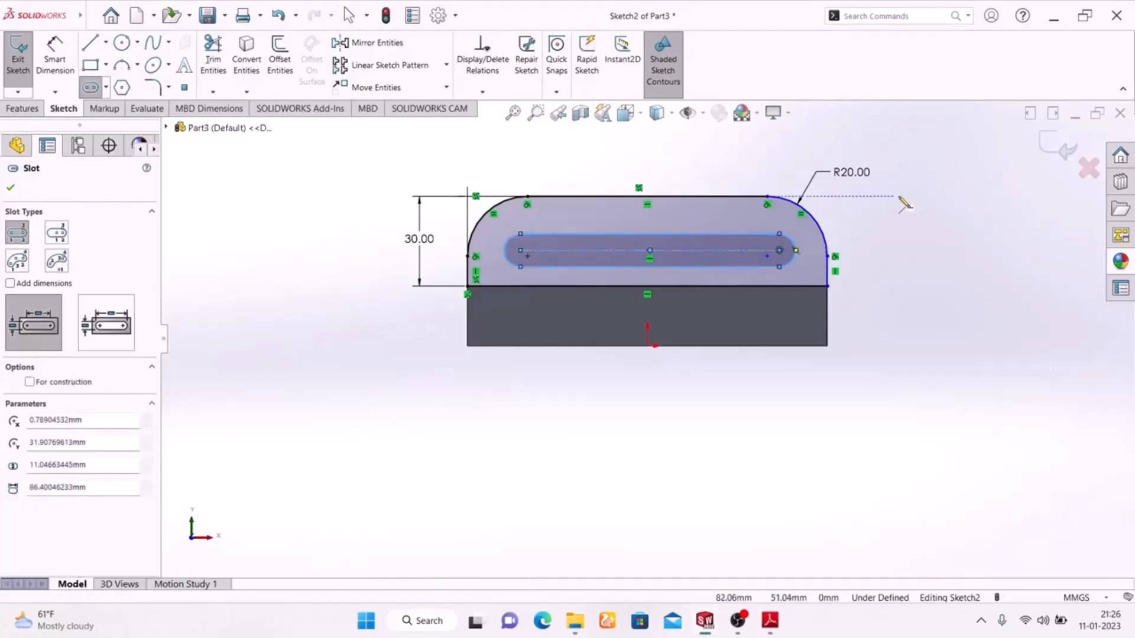
{"action": "right_click", "coordinate": [907, 214]}
{"action": "left_click", "coordinate": [919, 224]}
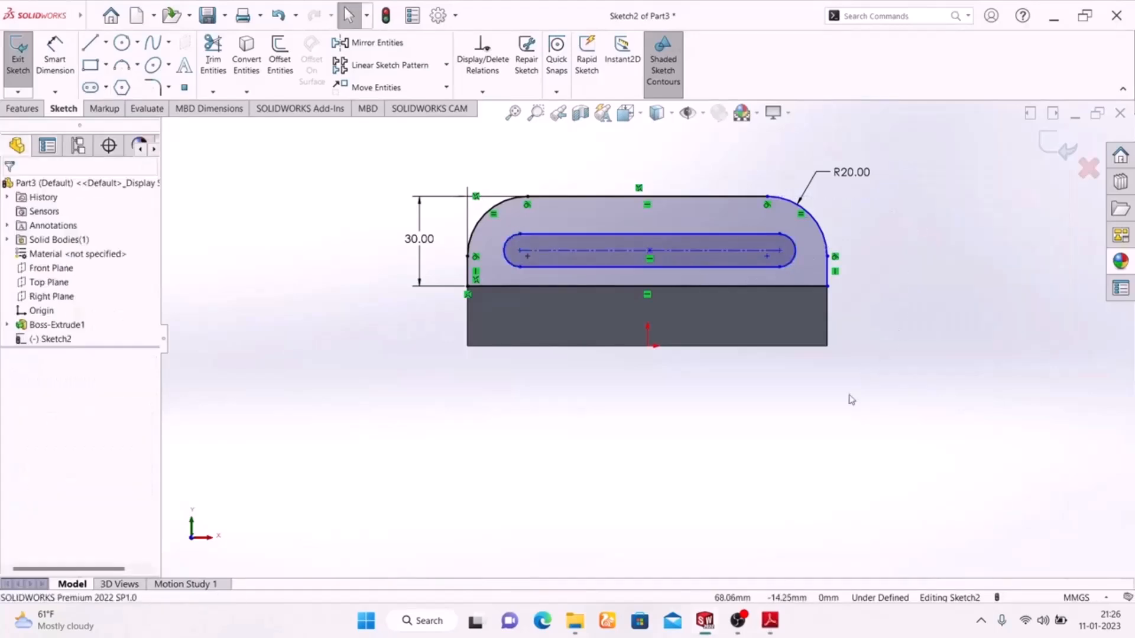
{"action": "left_click", "coordinate": [777, 621]}
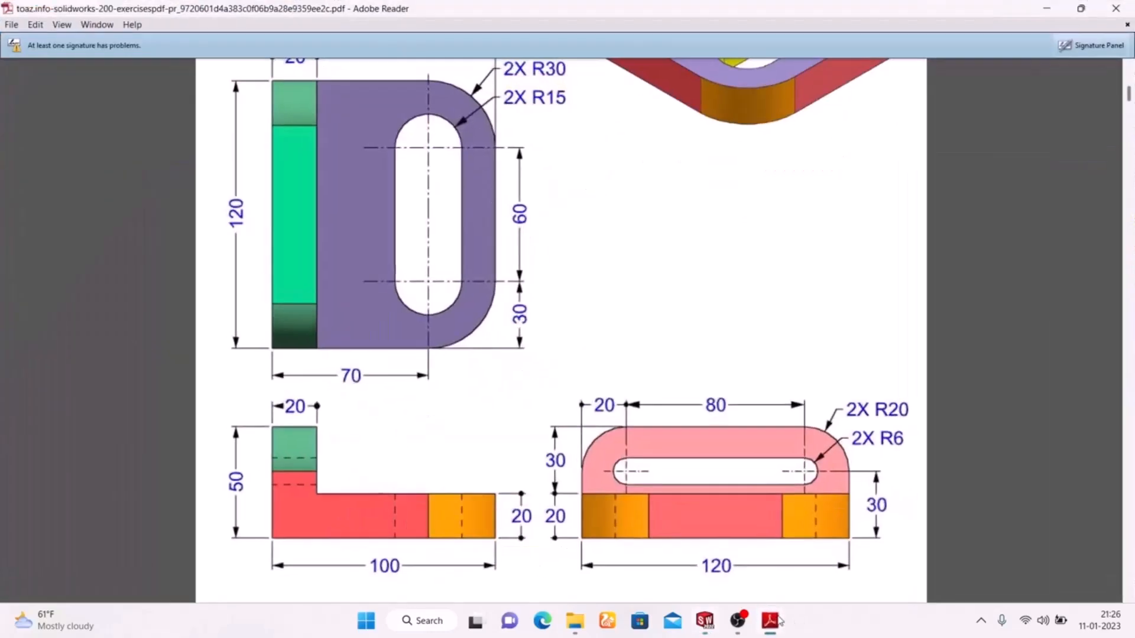
{"action": "left_click", "coordinate": [771, 621]}
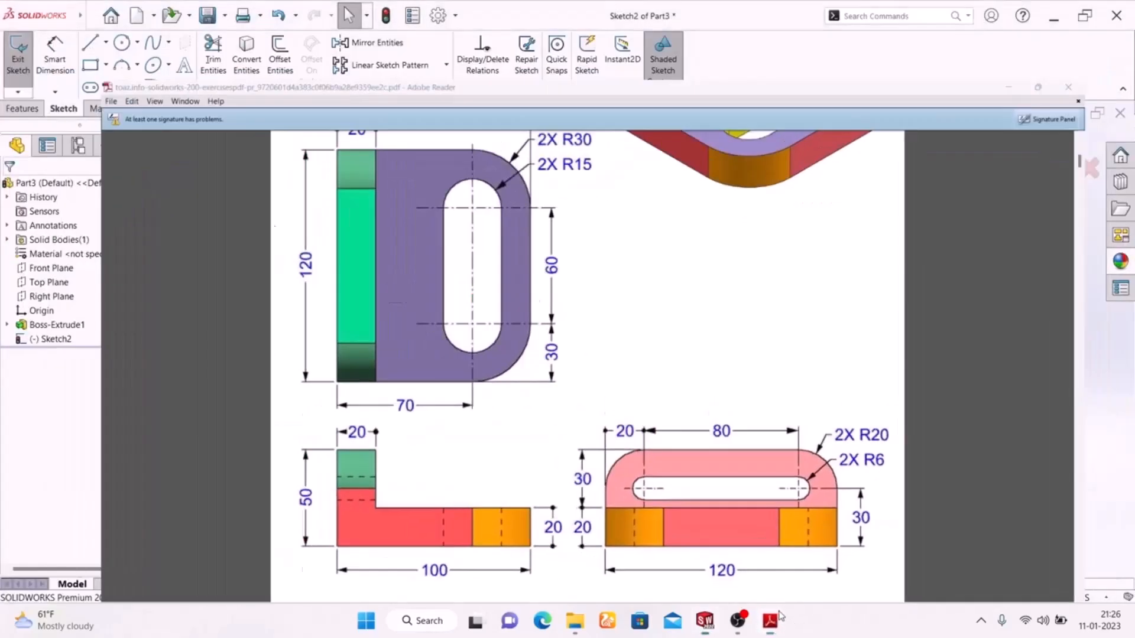
Dimension the slot's centre-to-centre length as 80 mm.
{"action": "left_click", "coordinate": [580, 251]}
{"action": "left_click", "coordinate": [657, 152]}
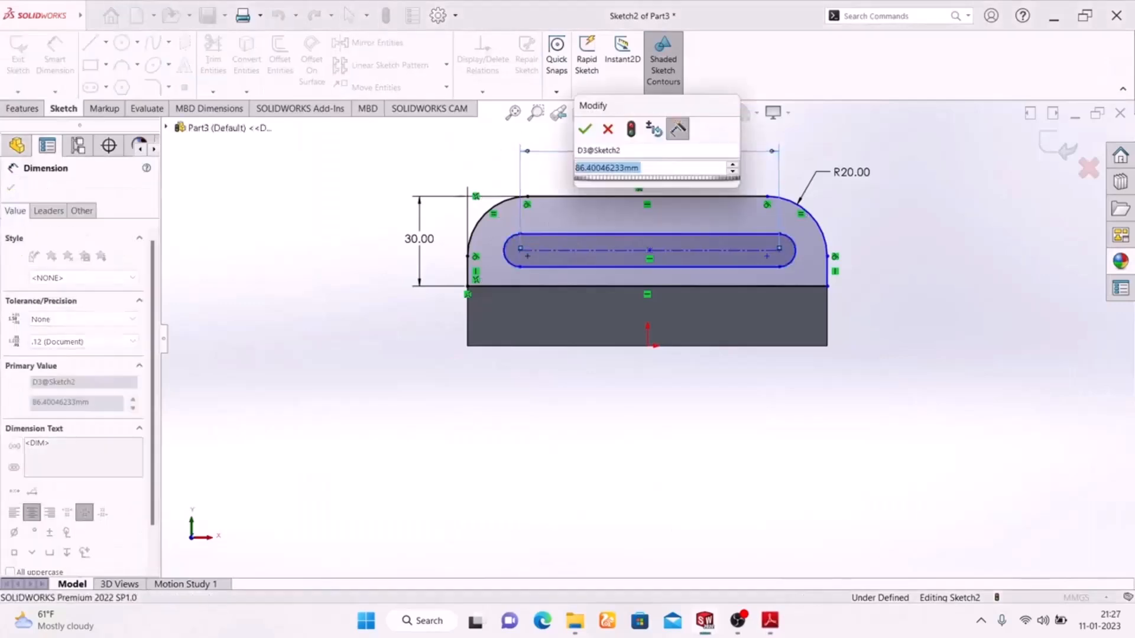
{"action": "type", "text": "80"}
{"action": "key", "text": "Return"}
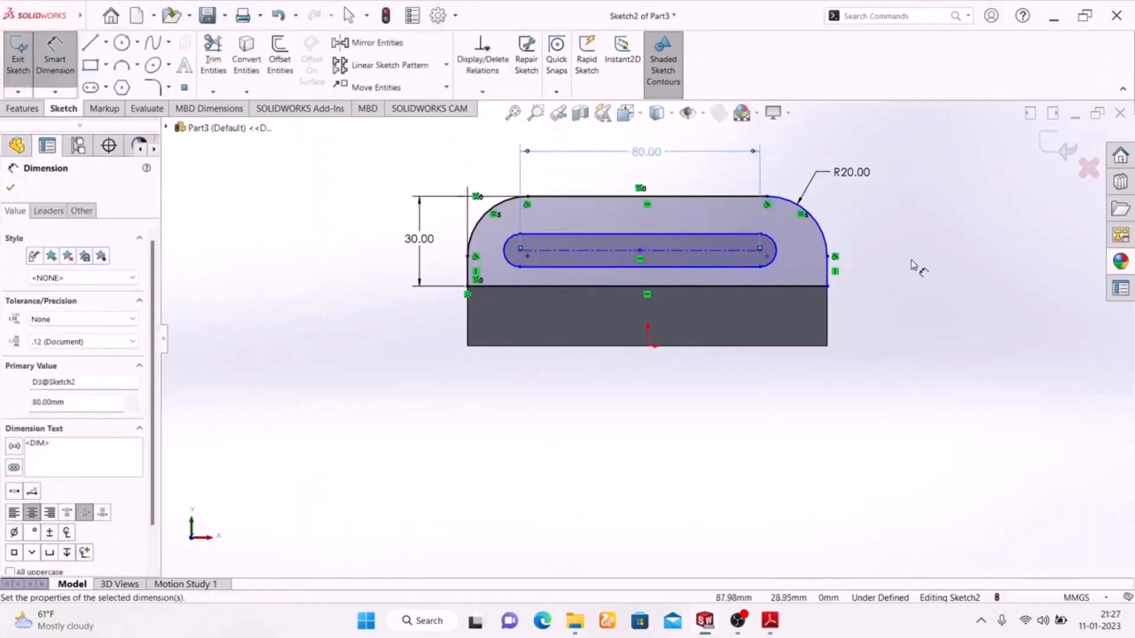
{"action": "left_click", "coordinate": [770, 621]}
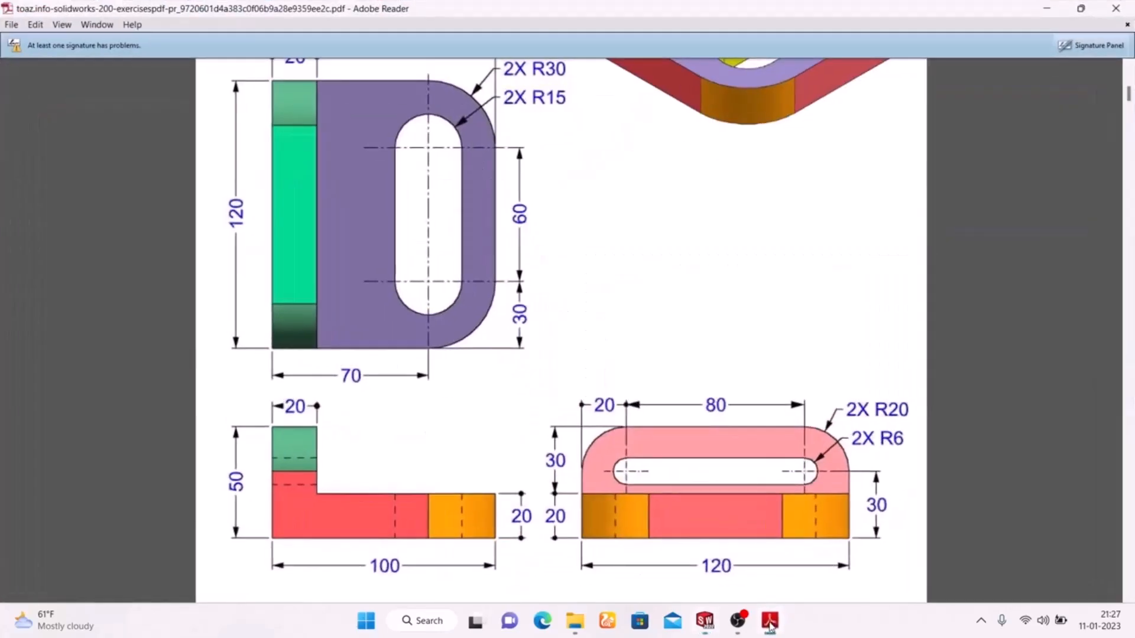
{"action": "left_click", "coordinate": [770, 622]}
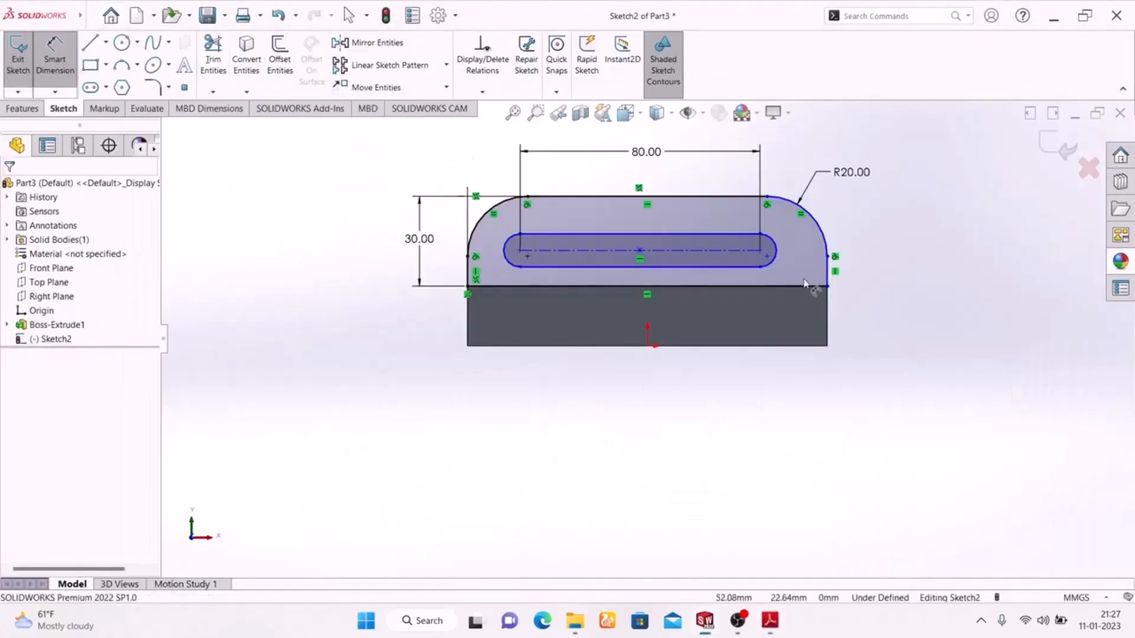
Give the slot's end arcs an R6 radius dimension.
{"action": "left_click", "coordinate": [776, 251]}
{"action": "left_click", "coordinate": [933, 183]}
{"action": "type", "text": "6"}
{"action": "key", "text": "Return"}
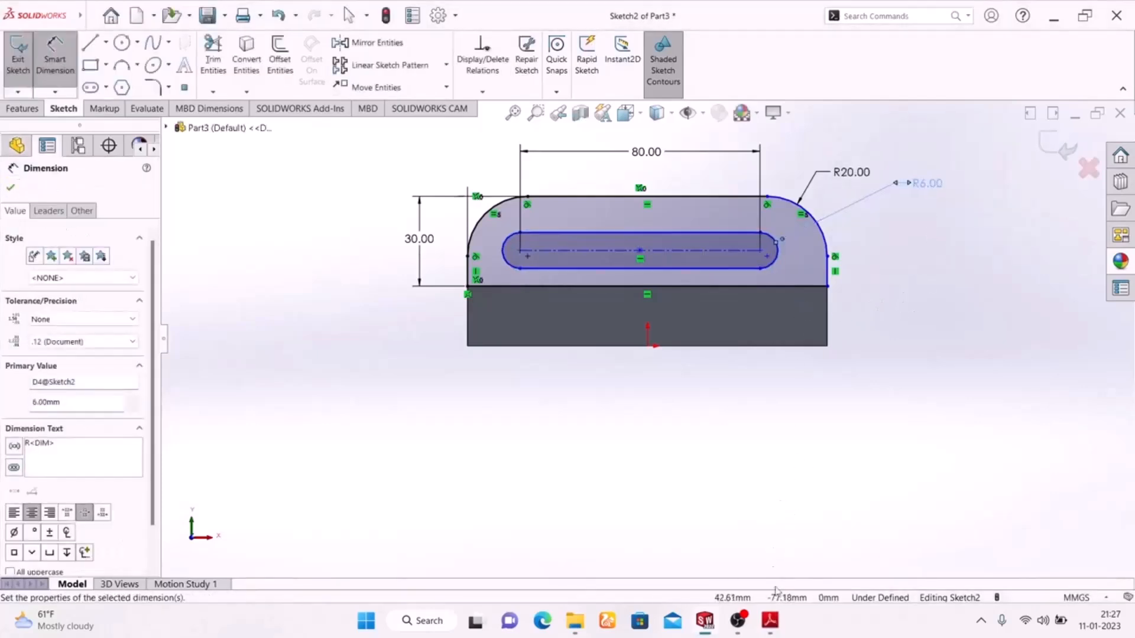
{"action": "left_click", "coordinate": [770, 623]}
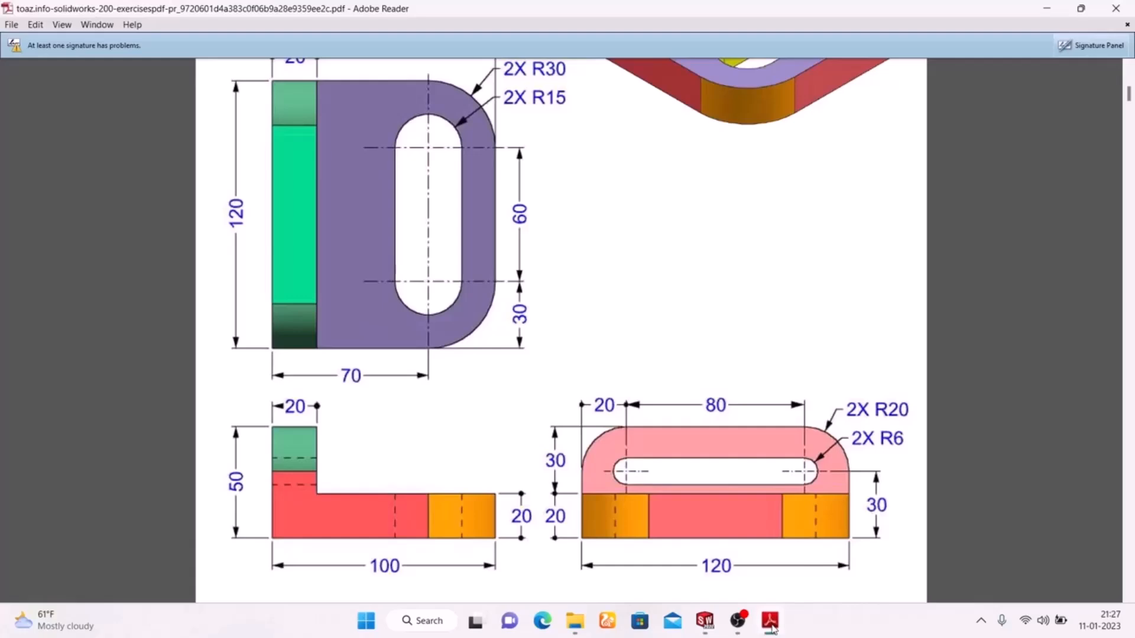
{"action": "left_click", "coordinate": [771, 623]}
{"action": "left_click", "coordinate": [771, 624]}
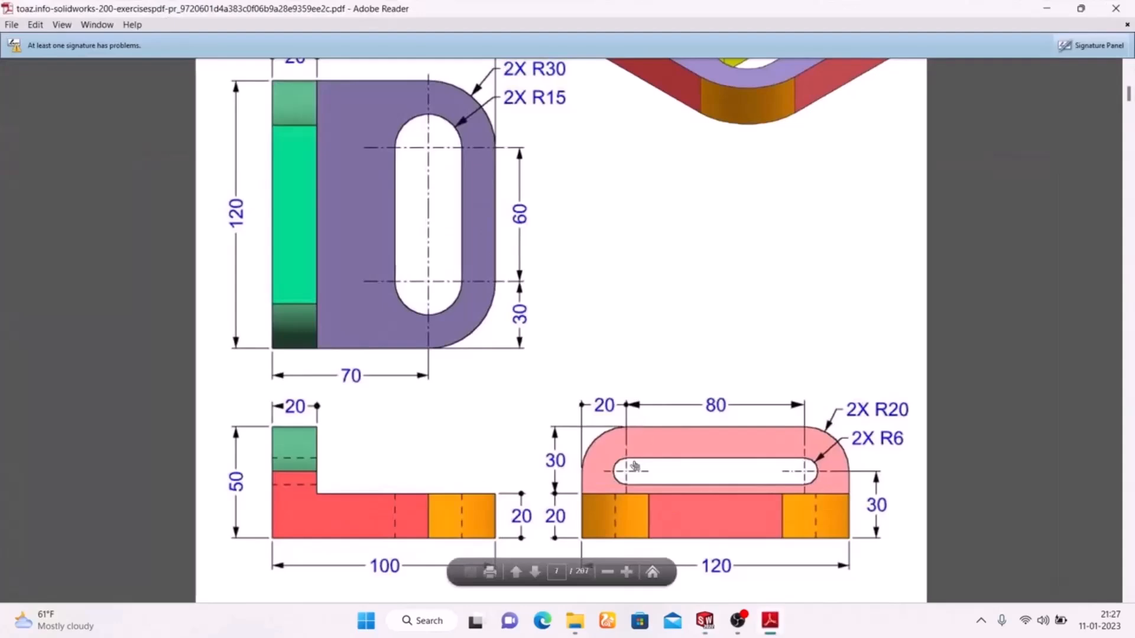
{"action": "left_click", "coordinate": [772, 623]}
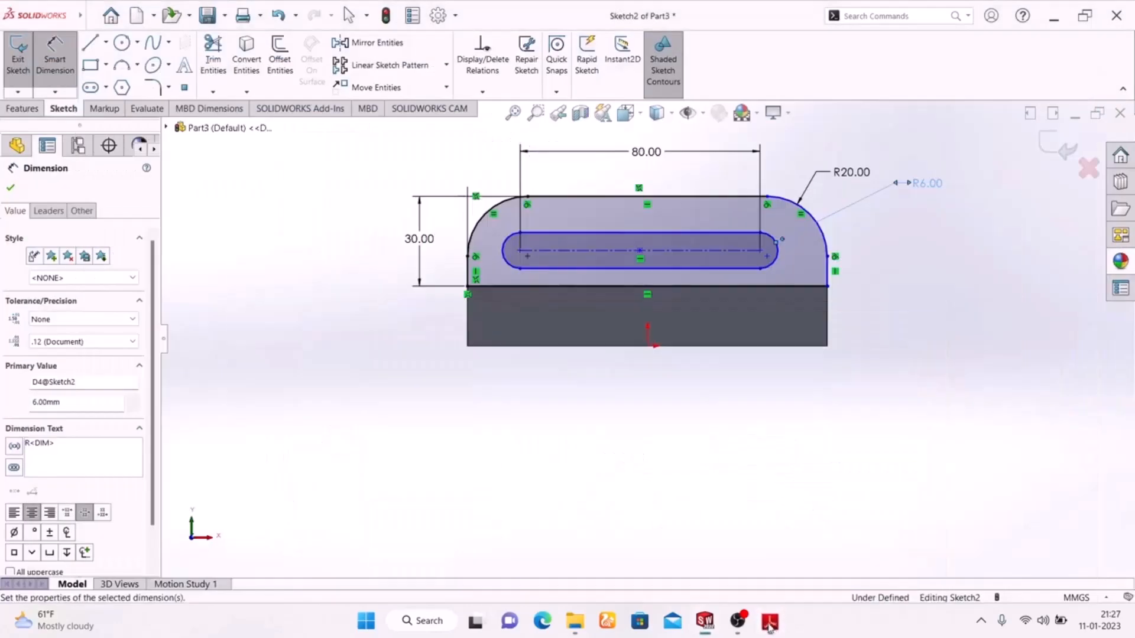
Dimension the slot's left arc centre 20 mm from the profile's left edge.
{"action": "left_click", "coordinate": [471, 274]}
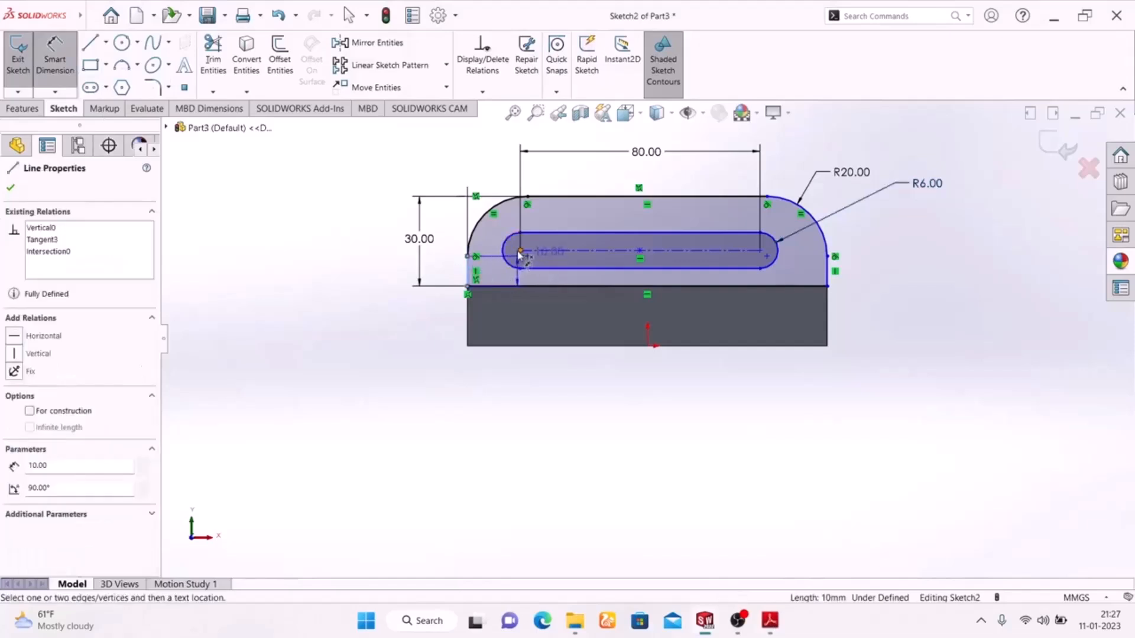
{"action": "left_click", "coordinate": [520, 251]}
{"action": "left_click", "coordinate": [488, 158]}
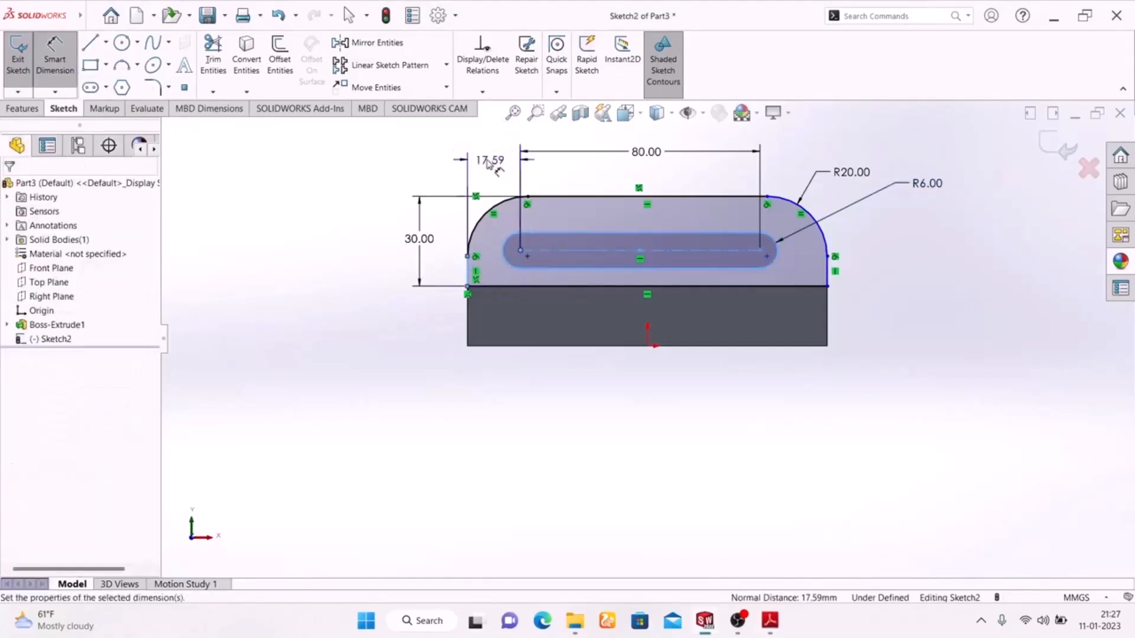
{"action": "key", "text": "Return"}
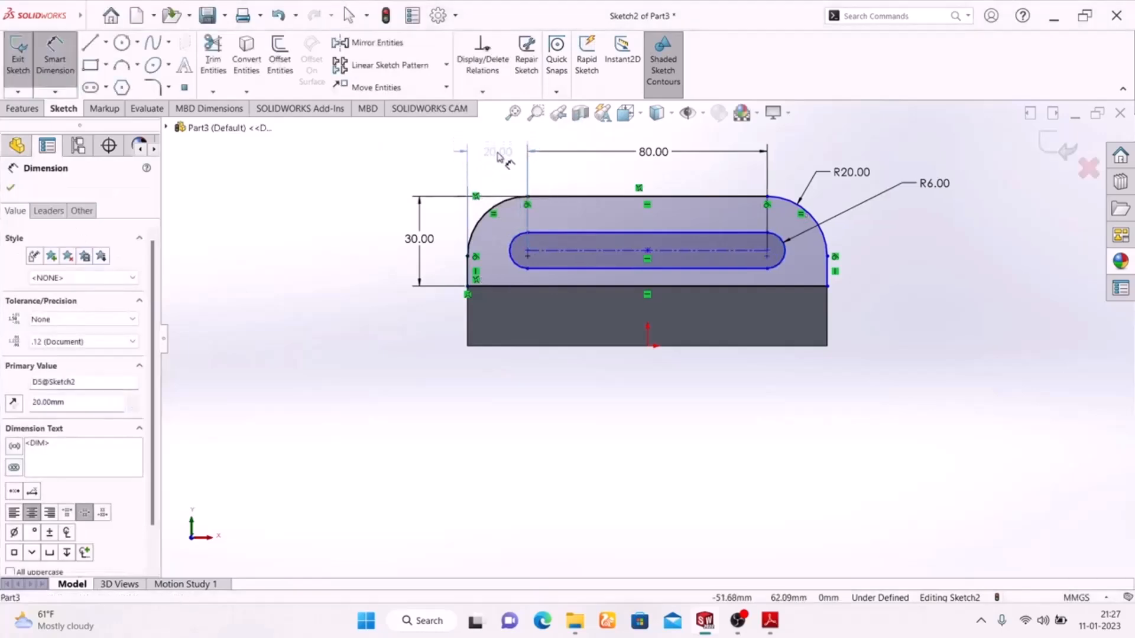
{"action": "left_click", "coordinate": [322, 294]}
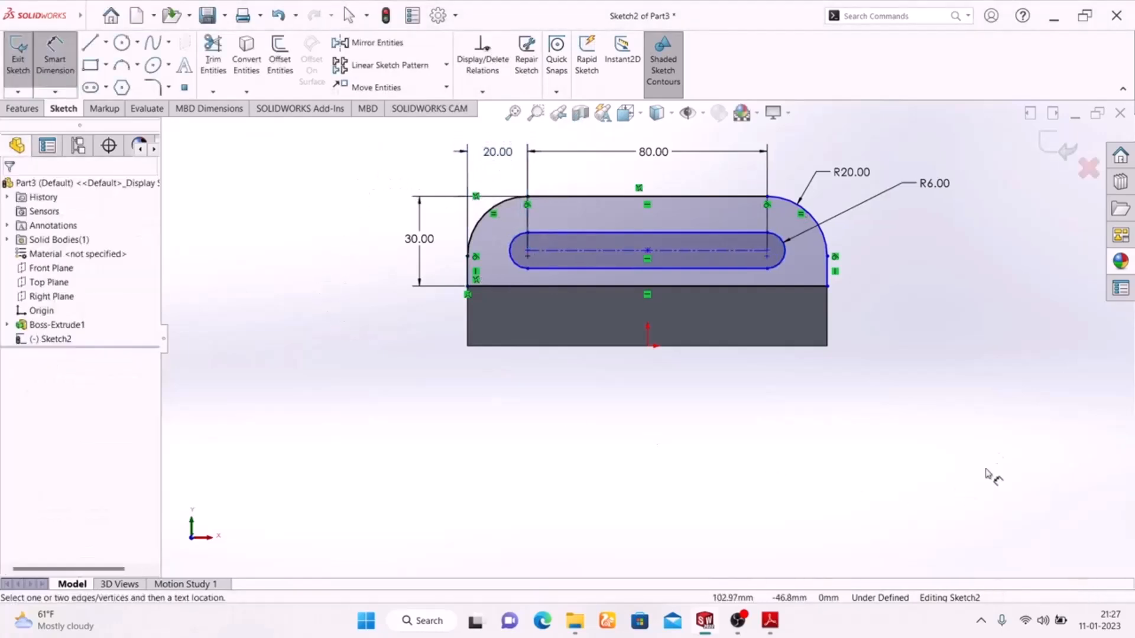
{"action": "left_click", "coordinate": [768, 622]}
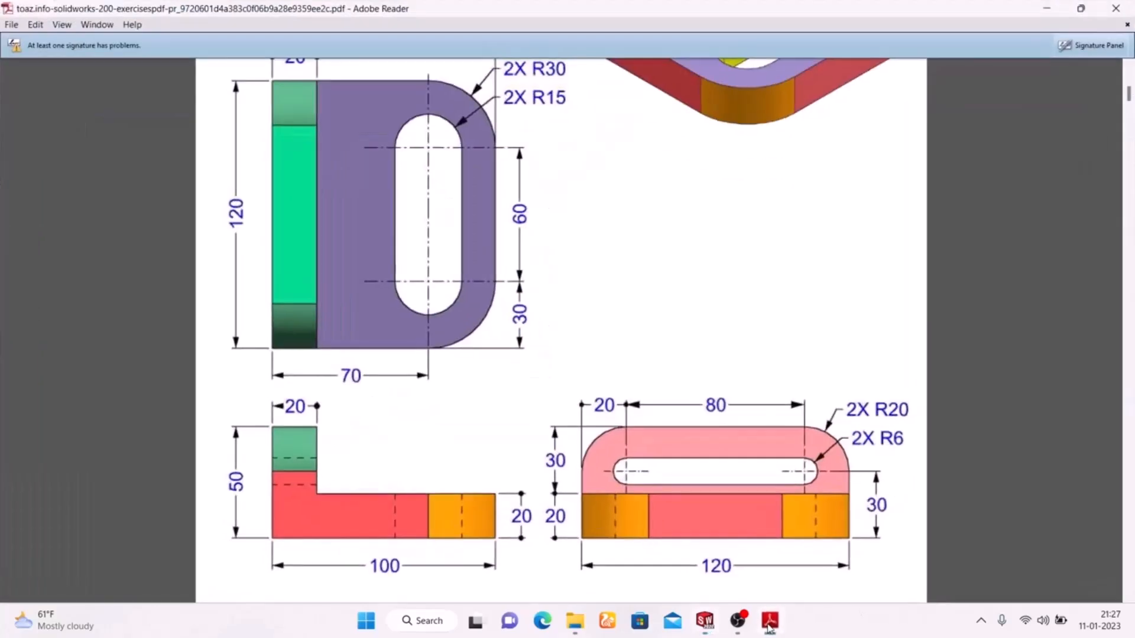
{"action": "left_click", "coordinate": [768, 622]}
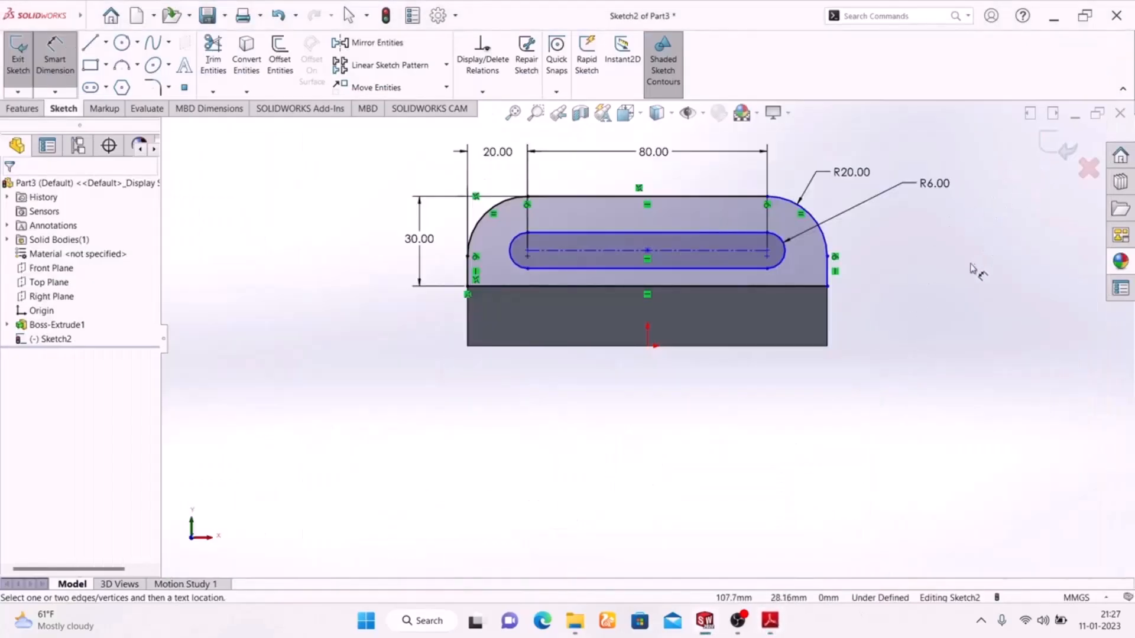
Exit the slot sketch and switch to an isometric view of the part.
{"action": "left_click", "coordinate": [1064, 145]}
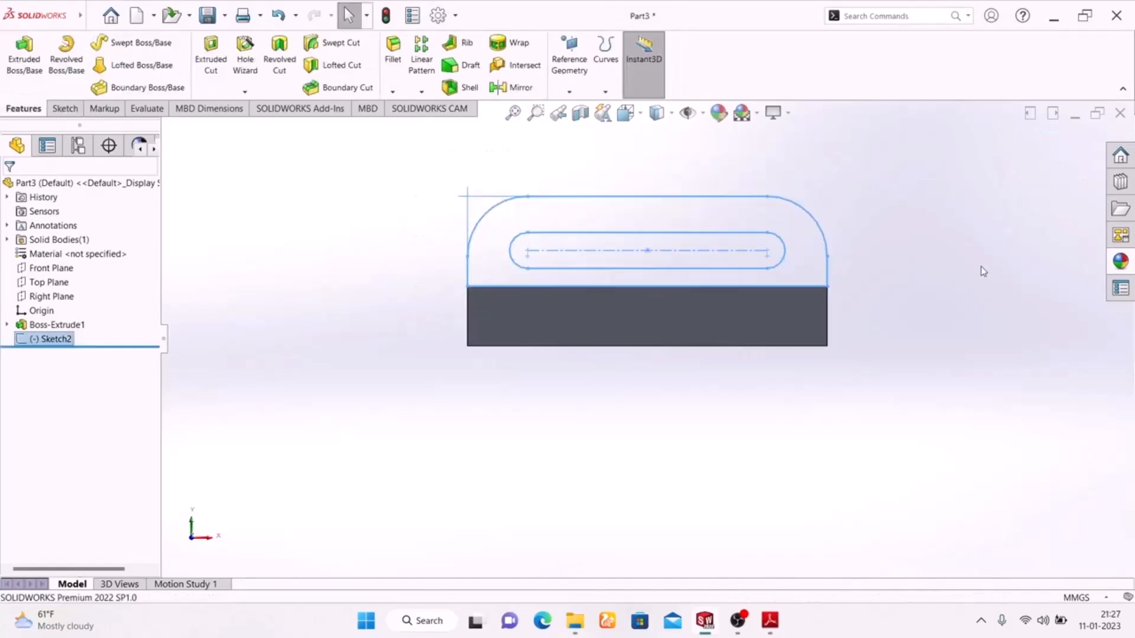
{"action": "key", "text": "space"}
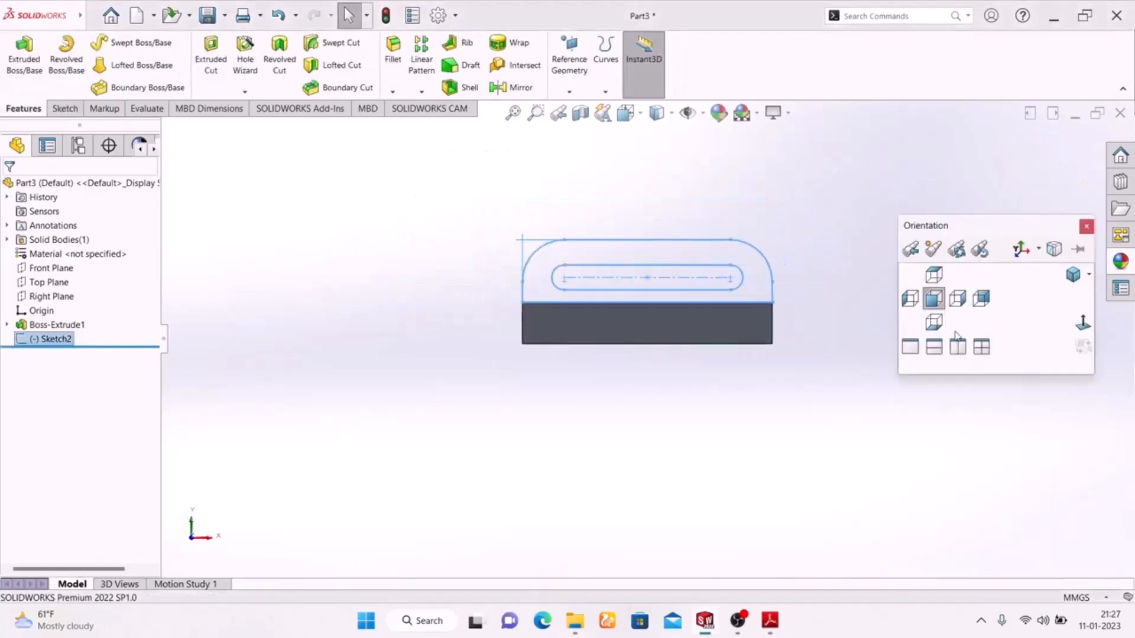
{"action": "left_click", "coordinate": [1071, 276]}
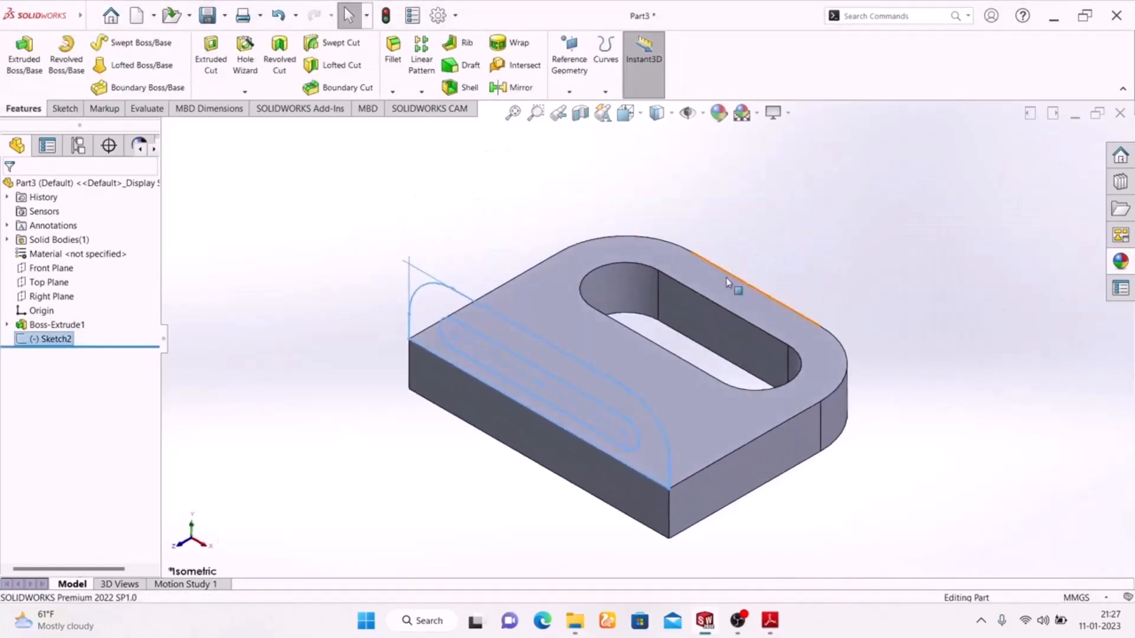
{"action": "left_click", "coordinate": [769, 620]}
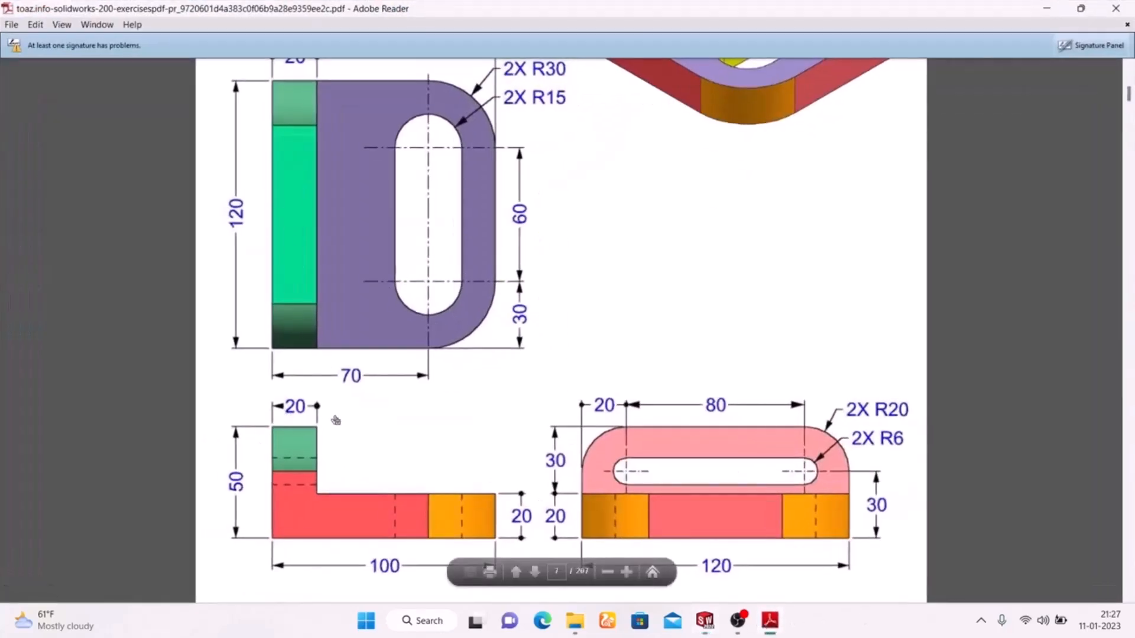
{"action": "left_click", "coordinate": [768, 623]}
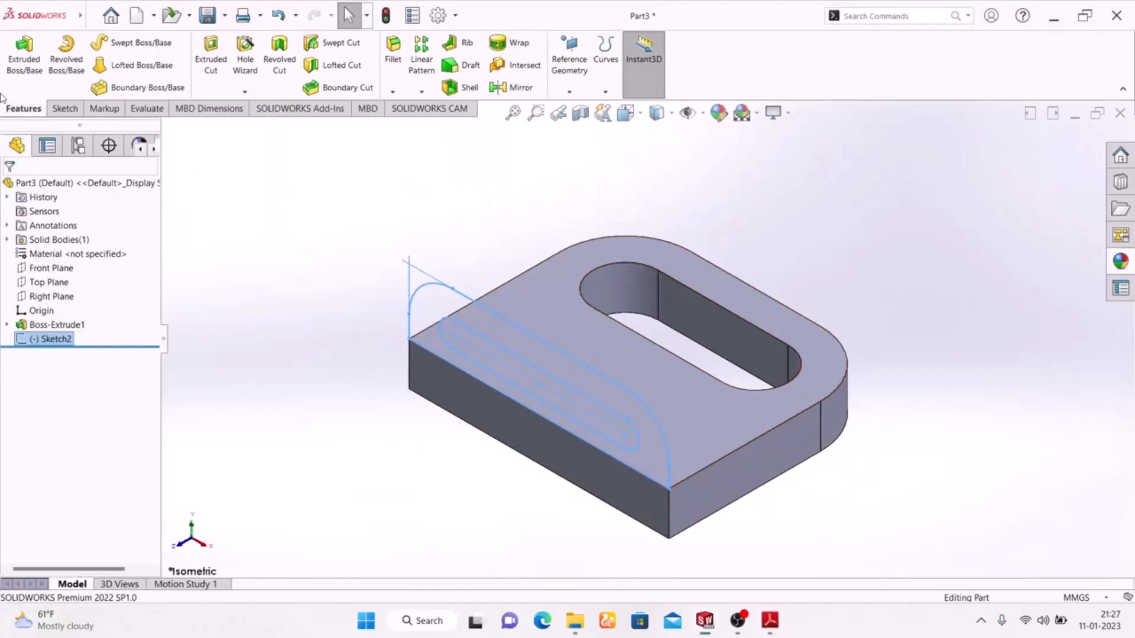
Extrude the slotted profile 20 mm, reversed, into an upright wall on the plate.
{"action": "left_click", "coordinate": [24, 56]}
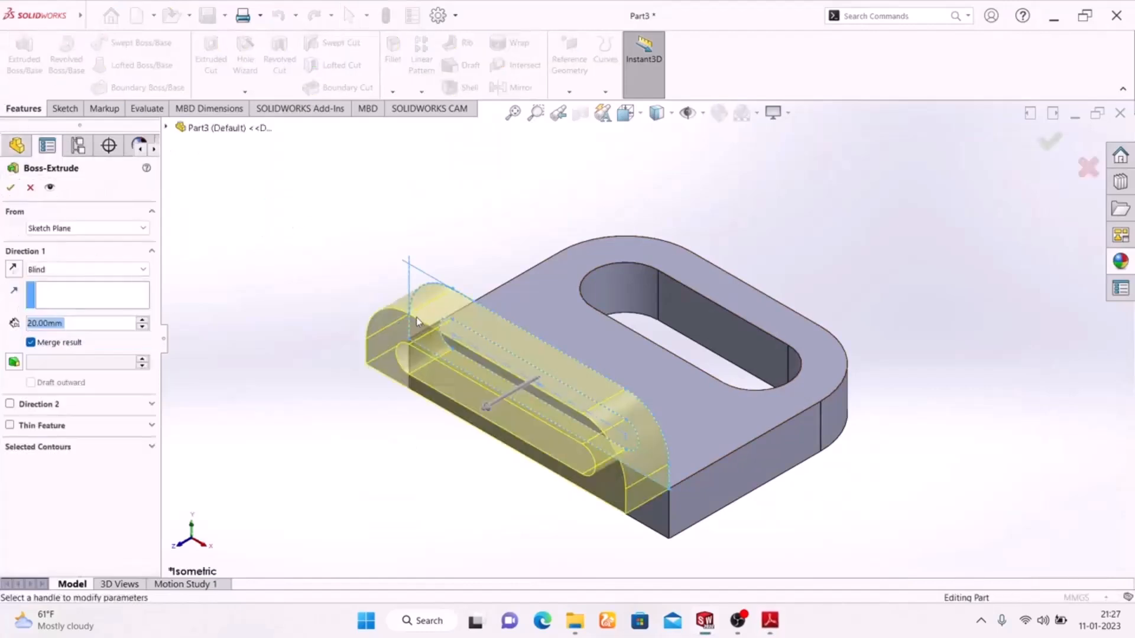
{"action": "left_click", "coordinate": [14, 270]}
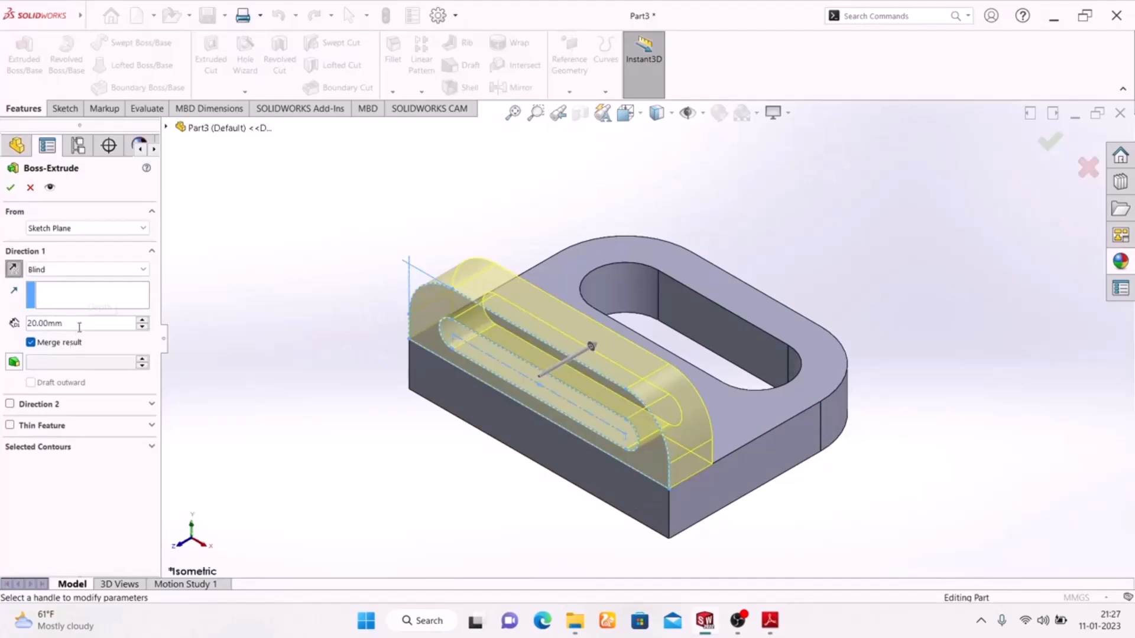
{"action": "left_click", "coordinate": [9, 188]}
{"action": "middle_click_drag", "start_coordinate": [303, 415], "coordinate": [204, 456]}
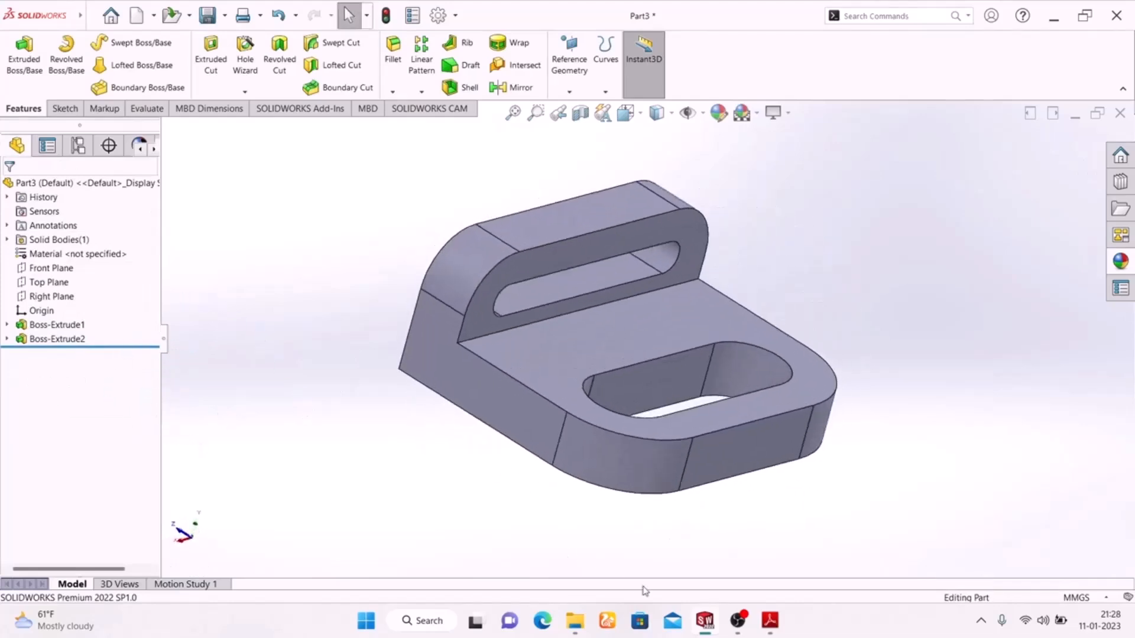
{"action": "left_click", "coordinate": [769, 620]}
{"action": "scroll", "coordinate": [665, 314], "scroll_direction": "up", "scroll_amount": 5}
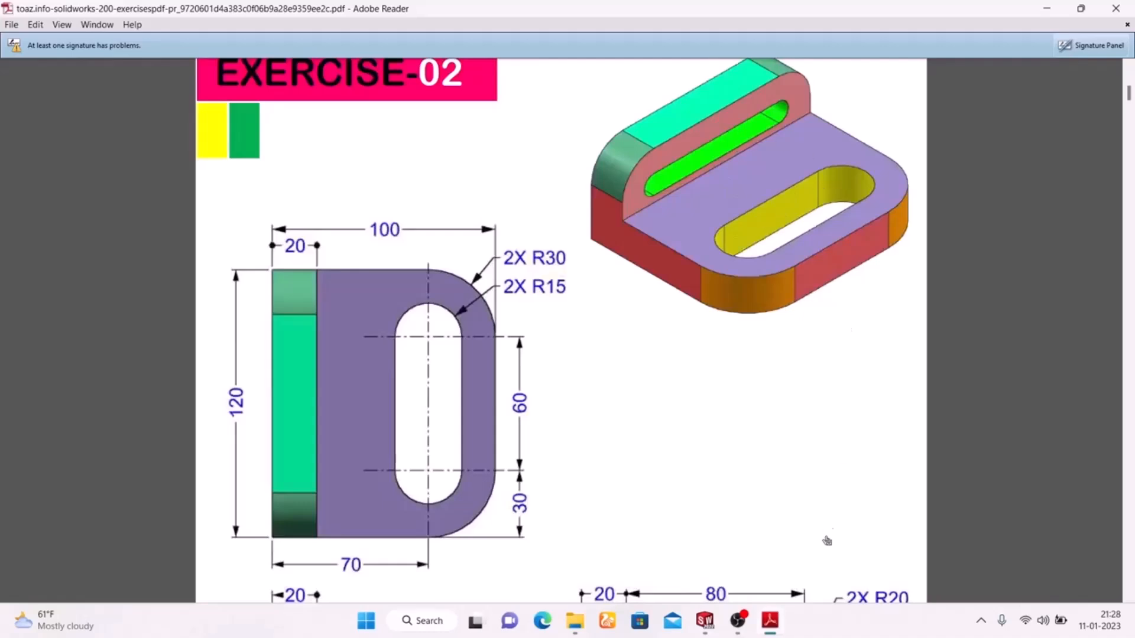
Start an appearance edit on the whole part, then cancel it.
{"action": "left_click", "coordinate": [771, 625]}
{"action": "left_click", "coordinate": [719, 112]}
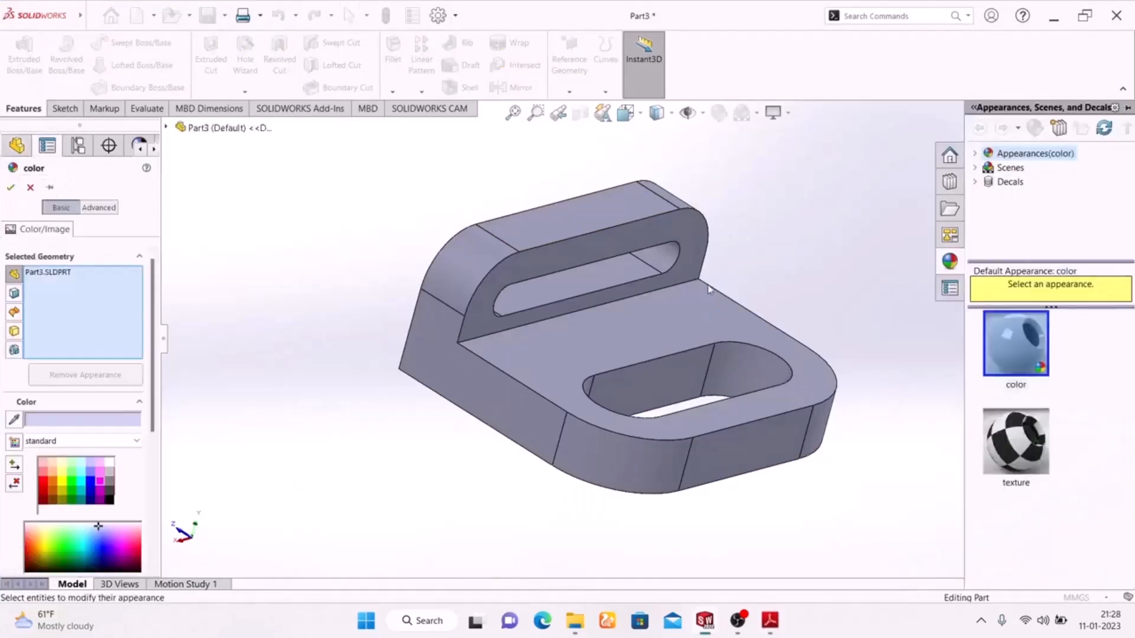
{"action": "left_click", "coordinate": [661, 385]}
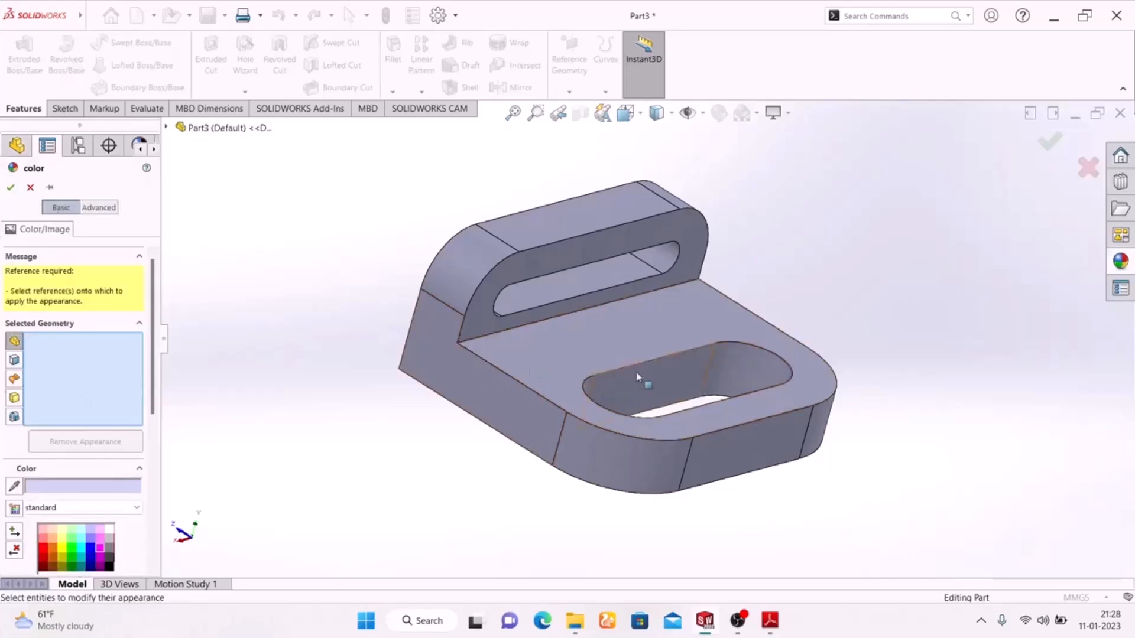
{"action": "left_click", "coordinate": [653, 382]}
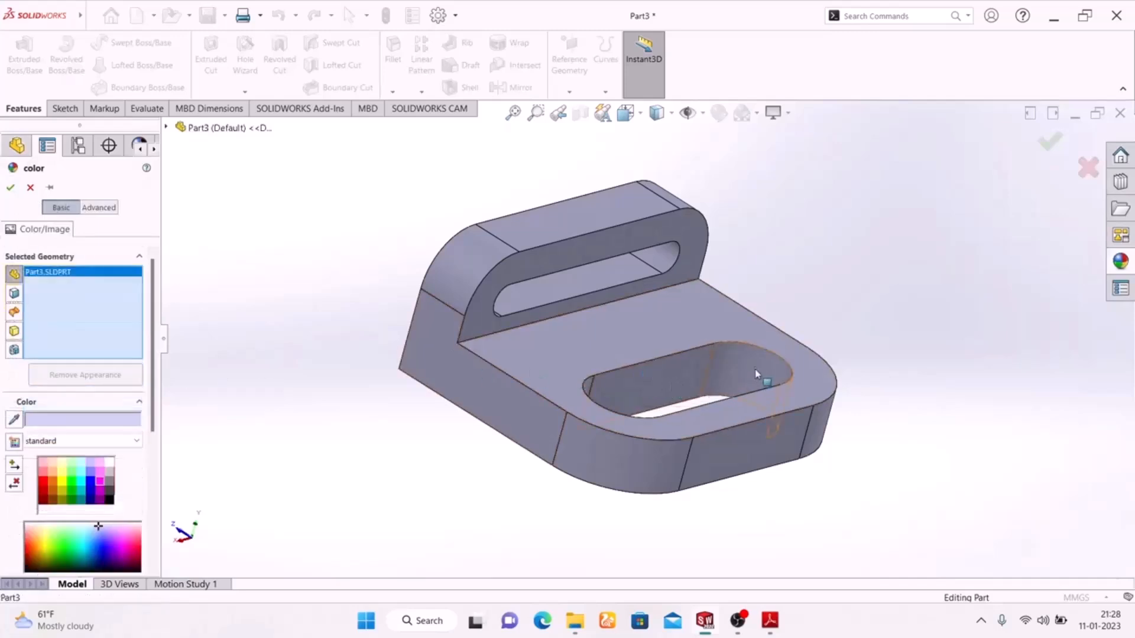
{"action": "left_click", "coordinate": [715, 374]}
{"action": "middle_click_drag", "start_coordinate": [354, 398], "coordinate": [680, 355]}
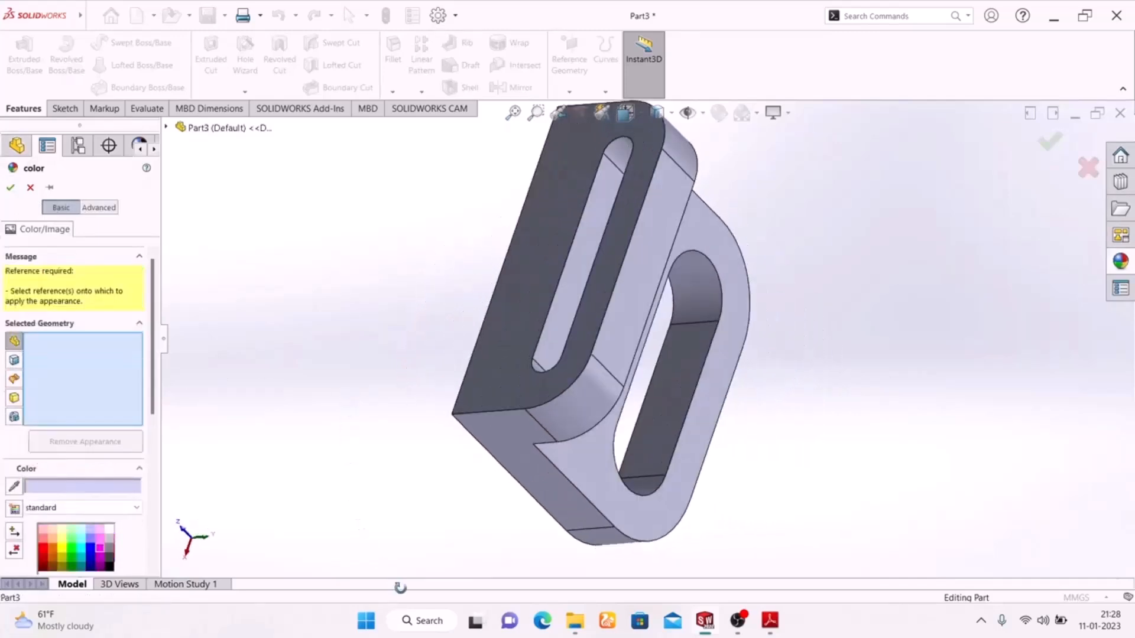
{"action": "scroll", "coordinate": [686, 354], "scroll_direction": "down", "scroll_amount": 3}
{"action": "left_click", "coordinate": [678, 397]}
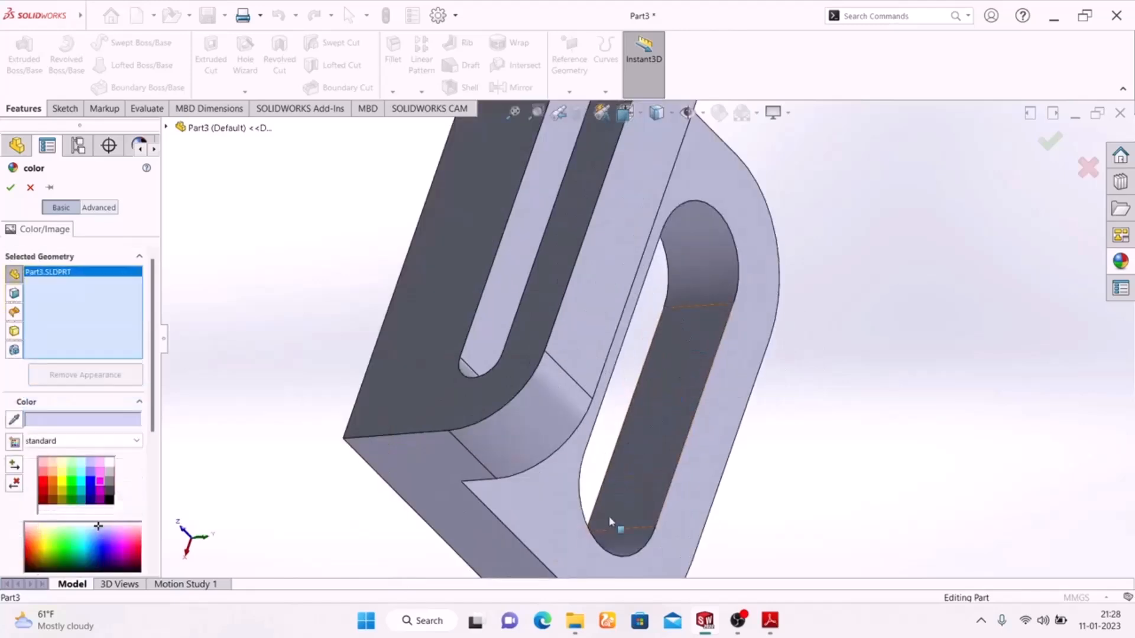
{"action": "left_click", "coordinate": [619, 545]}
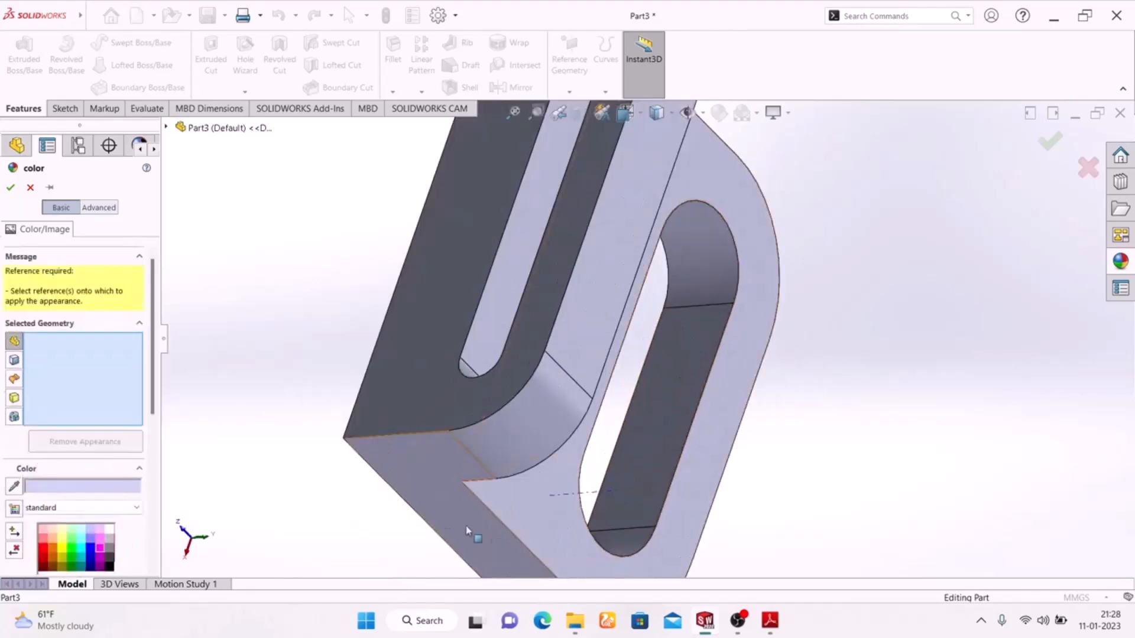
{"action": "left_click", "coordinate": [28, 188]}
Select the inner walls and rounded end faces of both the lower and upright slots.
{"action": "middle_click_drag", "start_coordinate": [816, 319], "coordinate": [760, 239]}
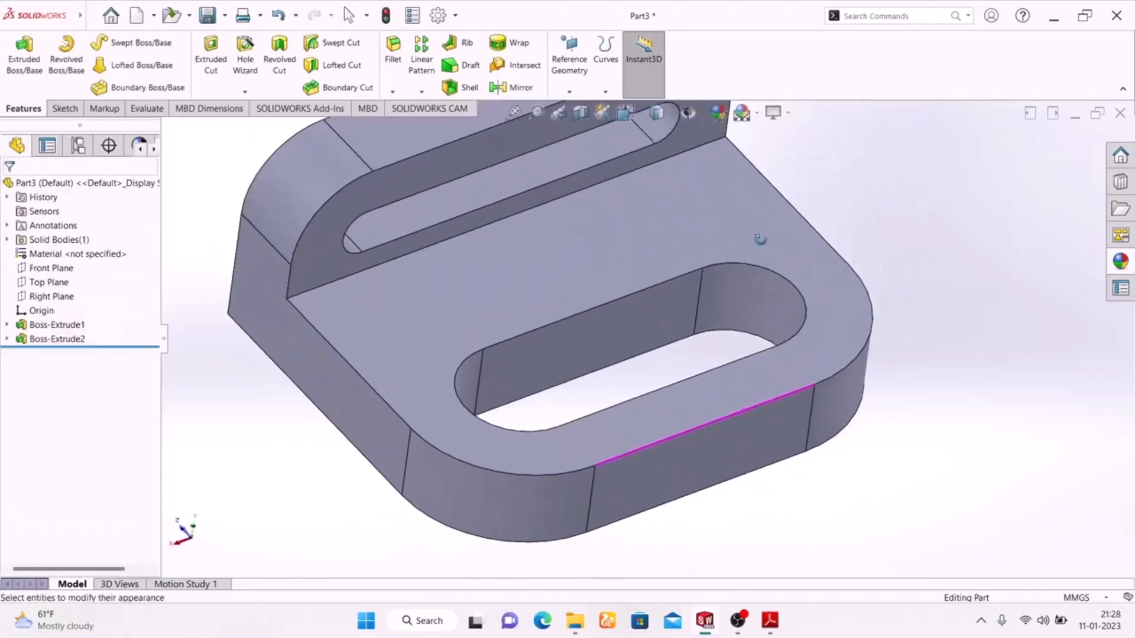
{"action": "left_click", "coordinate": [647, 329]}
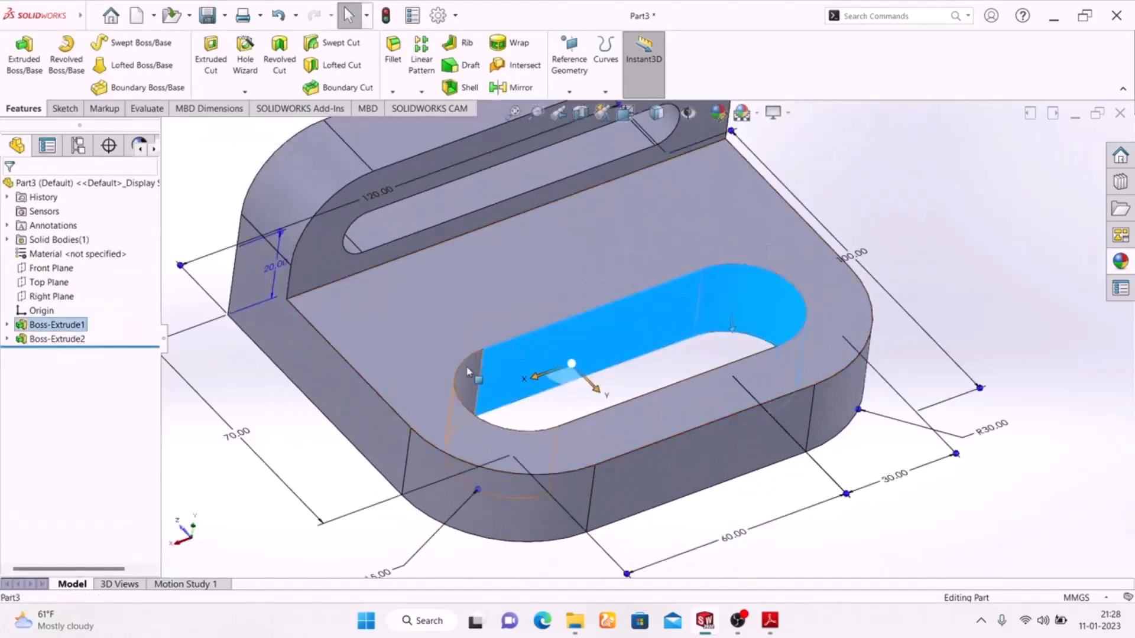
{"action": "left_click", "coordinate": [585, 378]}
{"action": "middle_click_drag", "start_coordinate": [585, 378], "coordinate": [628, 453]}
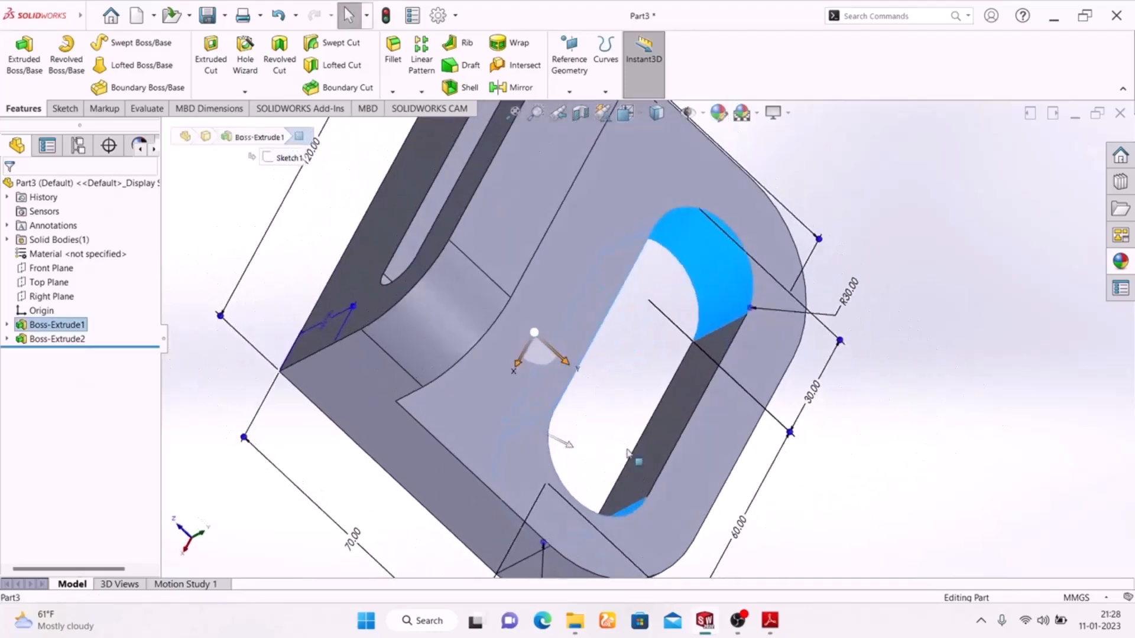
{"action": "left_click", "coordinate": [684, 405]}
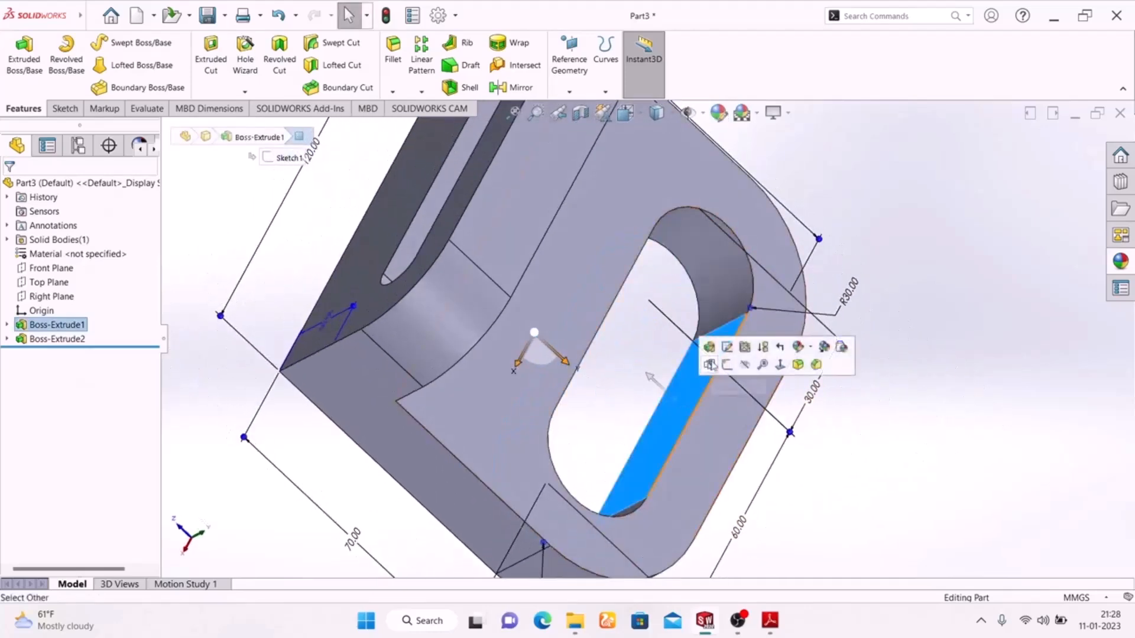
{"action": "left_click", "coordinate": [697, 276], "text": "ctrl"}
{"action": "middle_click_drag", "start_coordinate": [887, 446], "coordinate": [570, 303]}
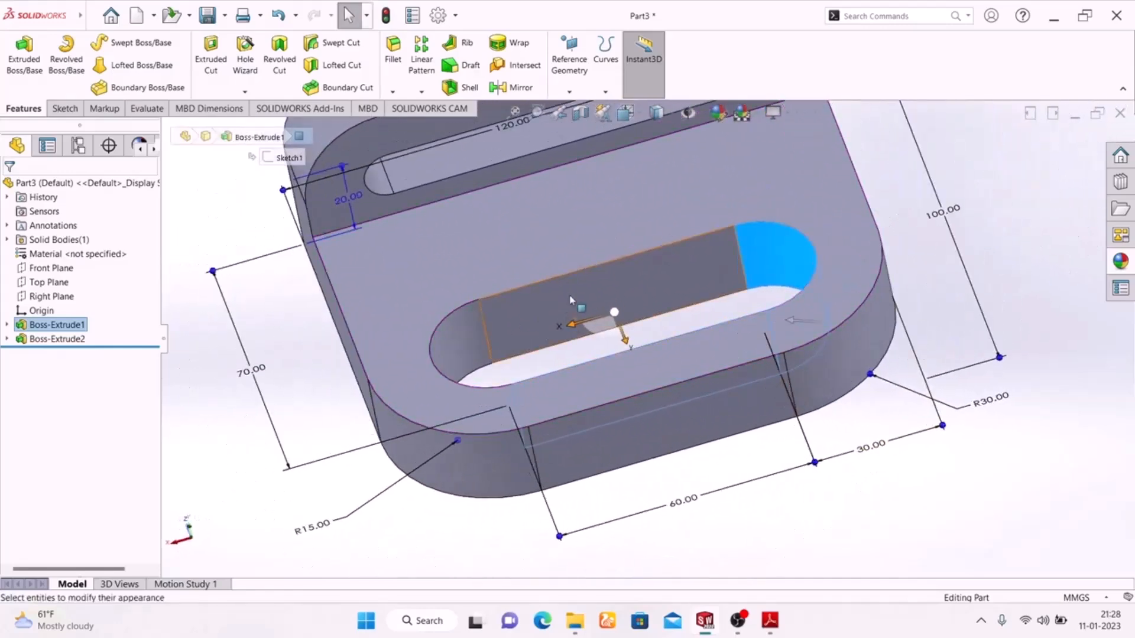
{"action": "left_click", "coordinate": [572, 305], "text": "ctrl"}
{"action": "left_click", "coordinate": [465, 344], "text": "ctrl"}
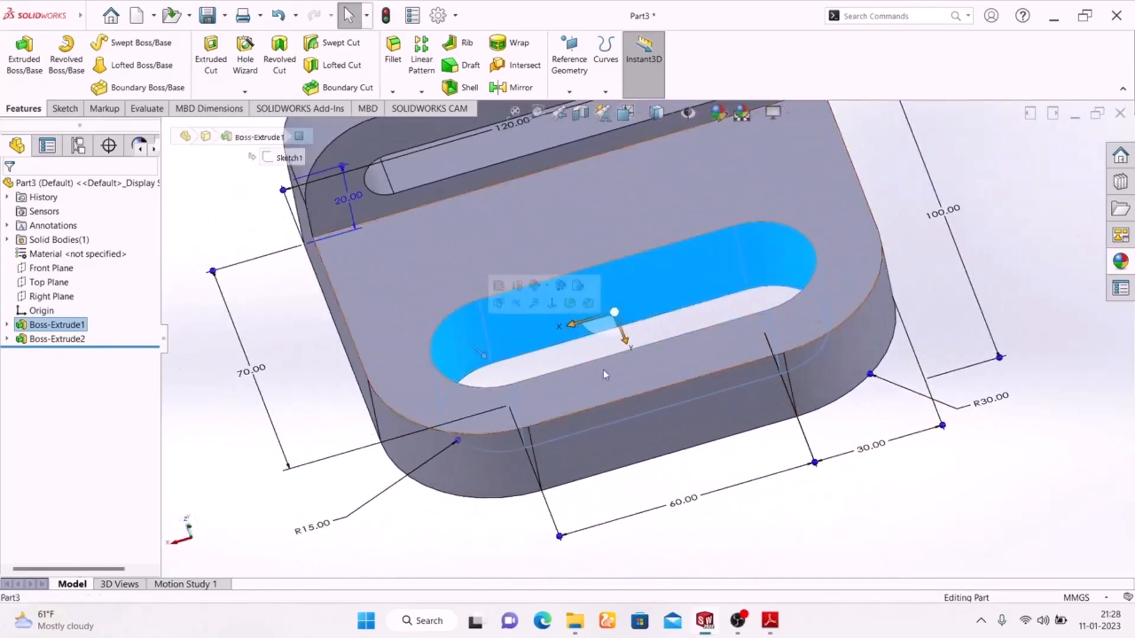
{"action": "scroll", "coordinate": [600, 292], "scroll_direction": "up", "scroll_amount": 3}
{"action": "scroll", "coordinate": [619, 249], "scroll_direction": "down", "scroll_amount": 6}
{"action": "scroll", "coordinate": [541, 188], "scroll_direction": "up", "scroll_amount": 2}
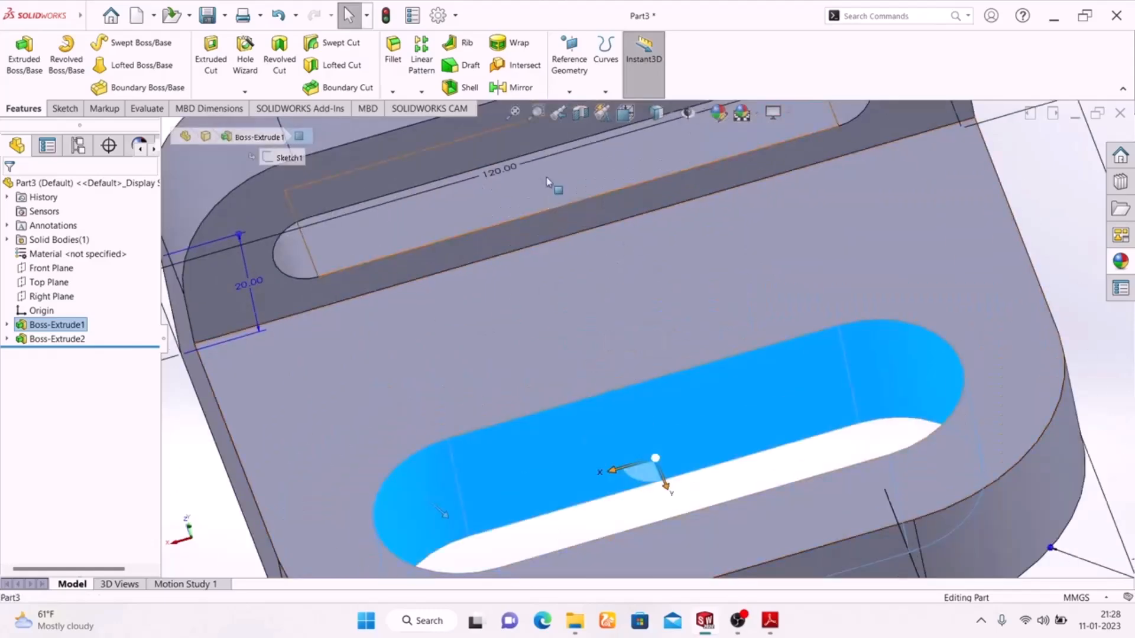
{"action": "left_click", "coordinate": [552, 240], "text": "ctrl"}
{"action": "scroll", "coordinate": [680, 237], "scroll_direction": "up", "scroll_amount": 2}
{"action": "left_click", "coordinate": [759, 199], "text": "ctrl"}
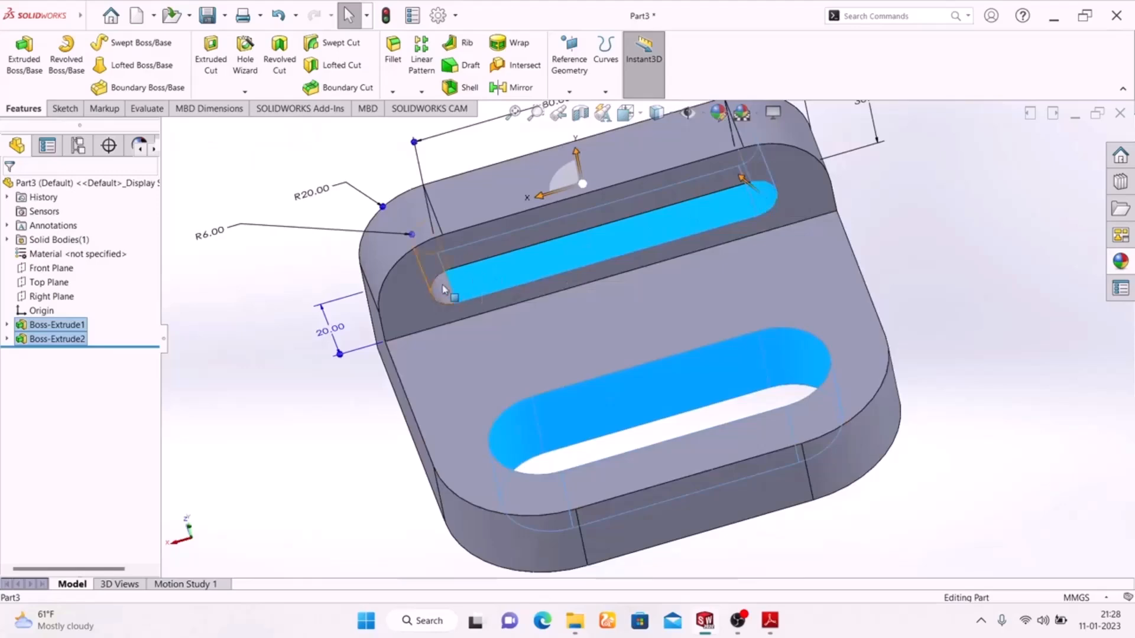
{"action": "mouse_move", "coordinate": [499, 310]}
{"action": "middle_mouse_down"}
{"action": "mouse_move", "coordinate": [703, 215]}
{"action": "mouse_move", "coordinate": [770, 322]}
{"action": "middle_mouse_up"}
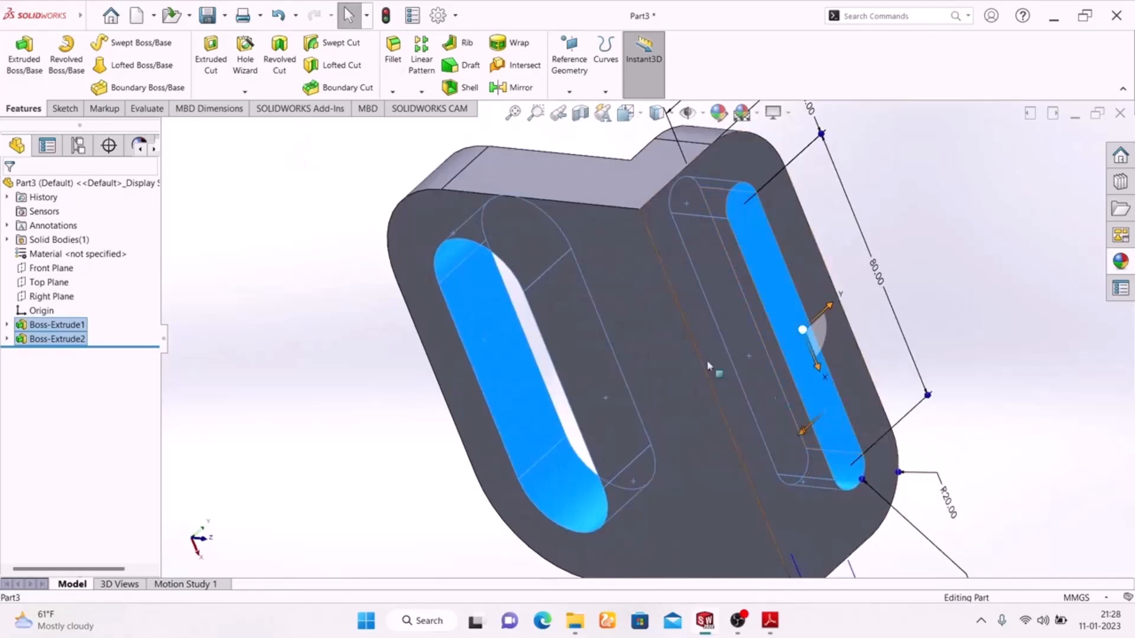
{"action": "mouse_move", "coordinate": [349, 294]}
{"action": "middle_mouse_down"}
{"action": "mouse_move", "coordinate": [427, 325]}
{"action": "mouse_move", "coordinate": [490, 378]}
{"action": "mouse_move", "coordinate": [583, 534]}
{"action": "middle_mouse_up"}
Colour the selected slot faces green and compare with the reference drawing.
{"action": "left_click", "coordinate": [718, 114]}
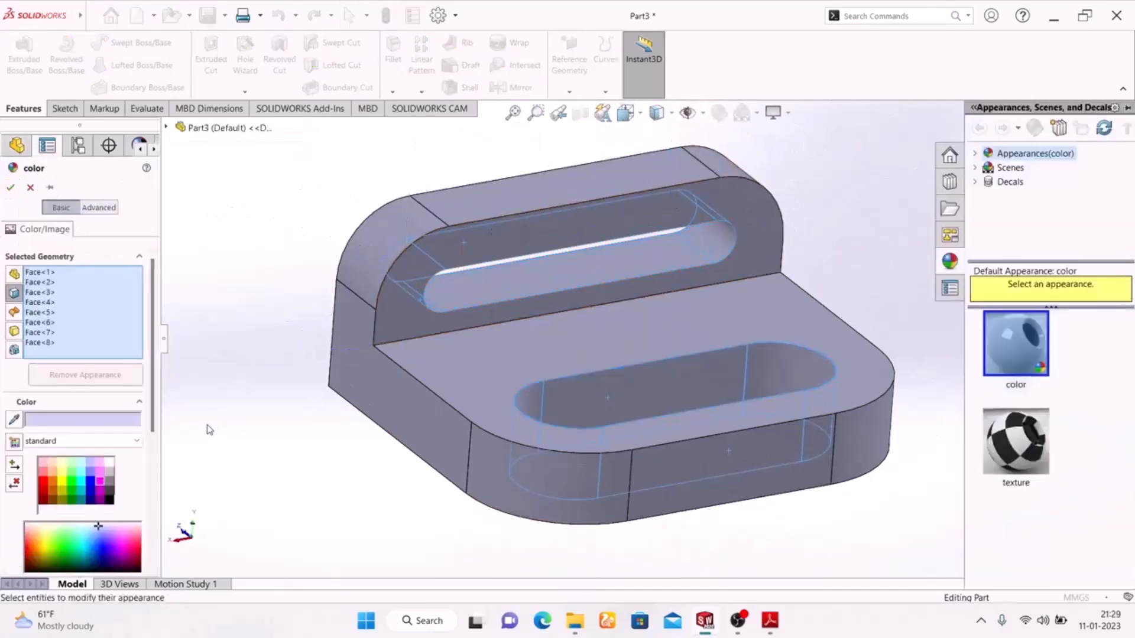
{"action": "left_click", "coordinate": [71, 485]}
{"action": "left_click", "coordinate": [10, 189]}
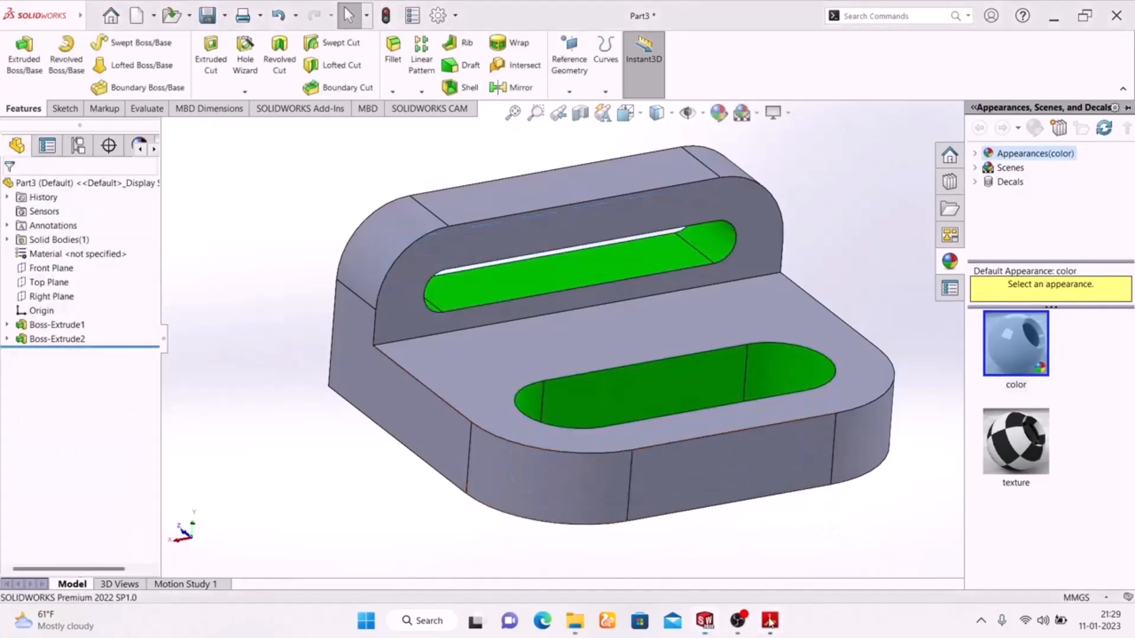
{"action": "left_click", "coordinate": [770, 621]}
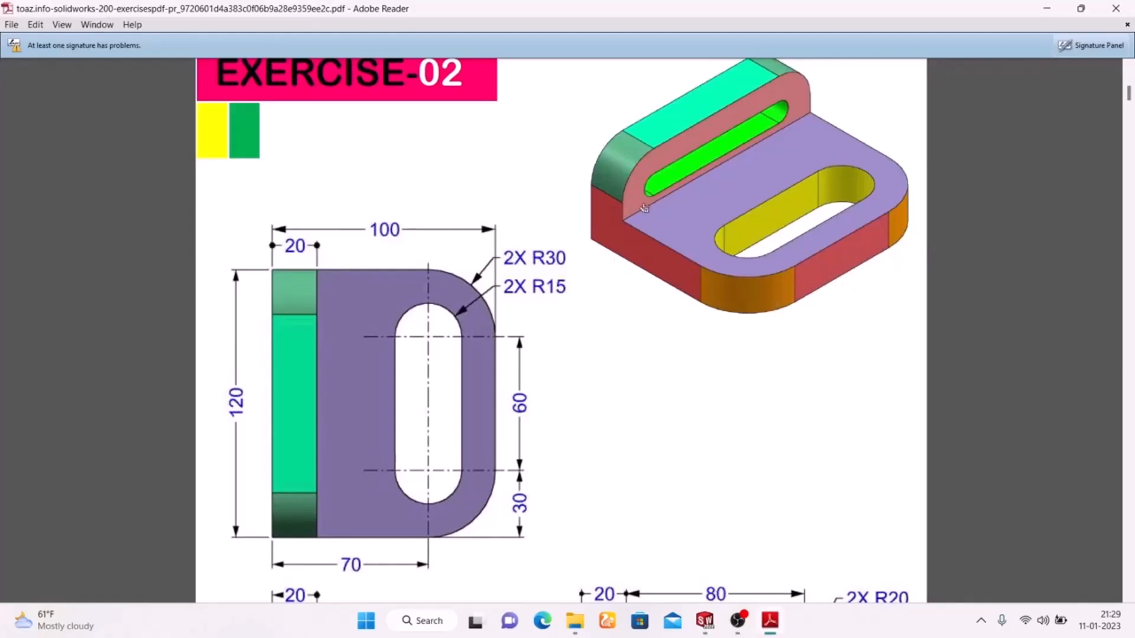
{"action": "left_click", "coordinate": [769, 620]}
Select three flat outer side faces of the base plate.
{"action": "left_click", "coordinate": [355, 369]}
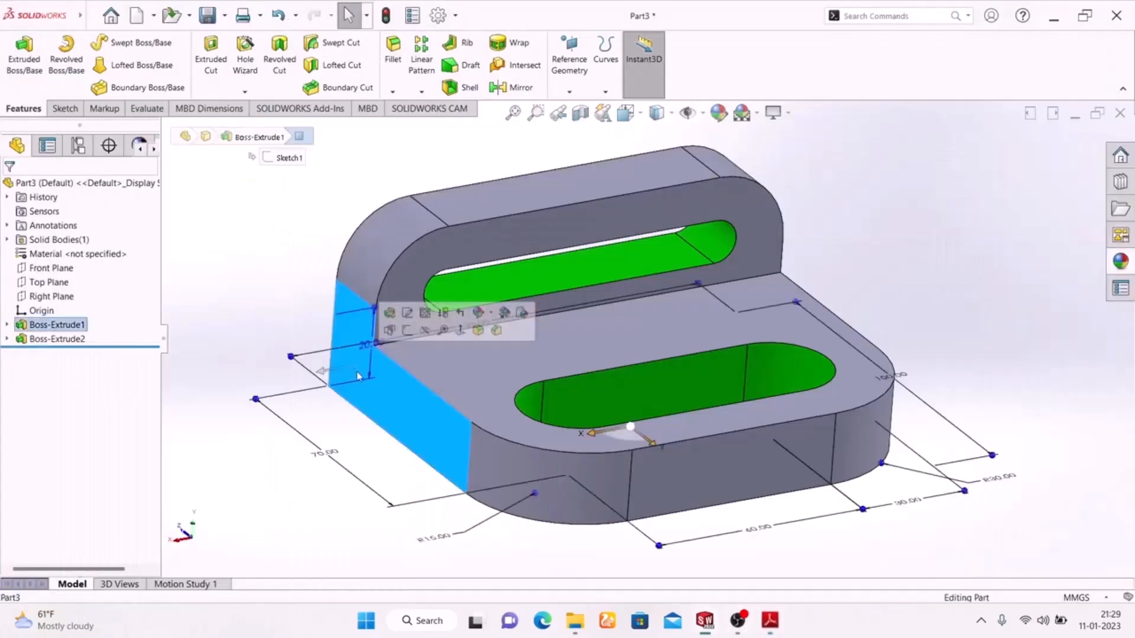
{"action": "left_click", "coordinate": [678, 481], "text": "ctrl"}
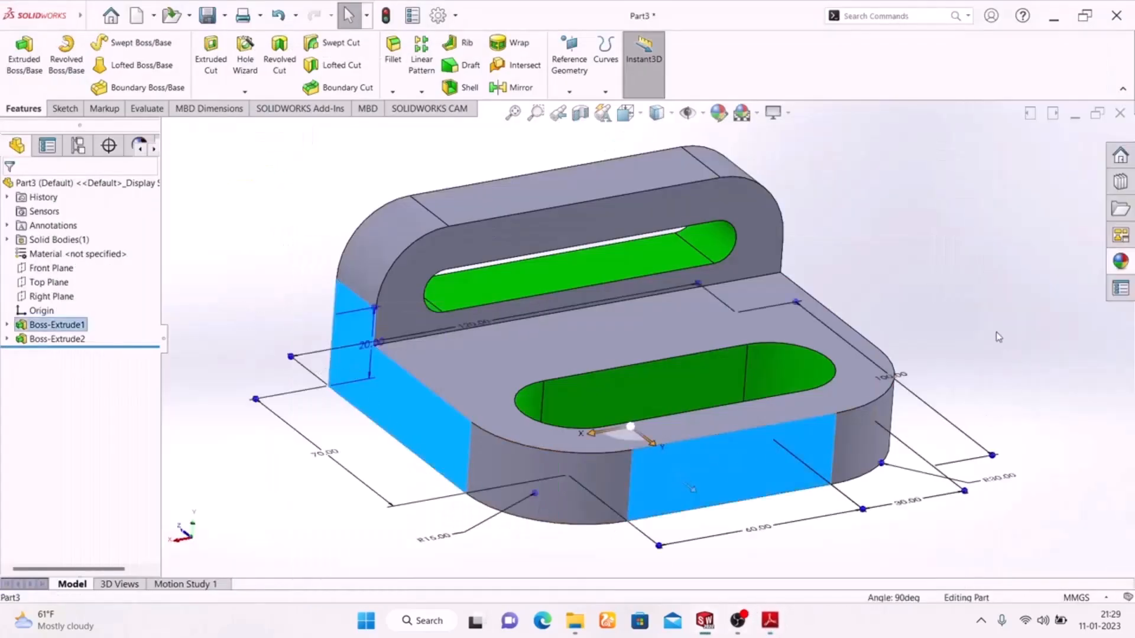
{"action": "middle_click_drag", "start_coordinate": [922, 257], "coordinate": [826, 320]}
{"action": "left_click", "coordinate": [870, 325], "text": "ctrl"}
{"action": "middle_click_drag", "start_coordinate": [331, 347], "coordinate": [430, 311]}
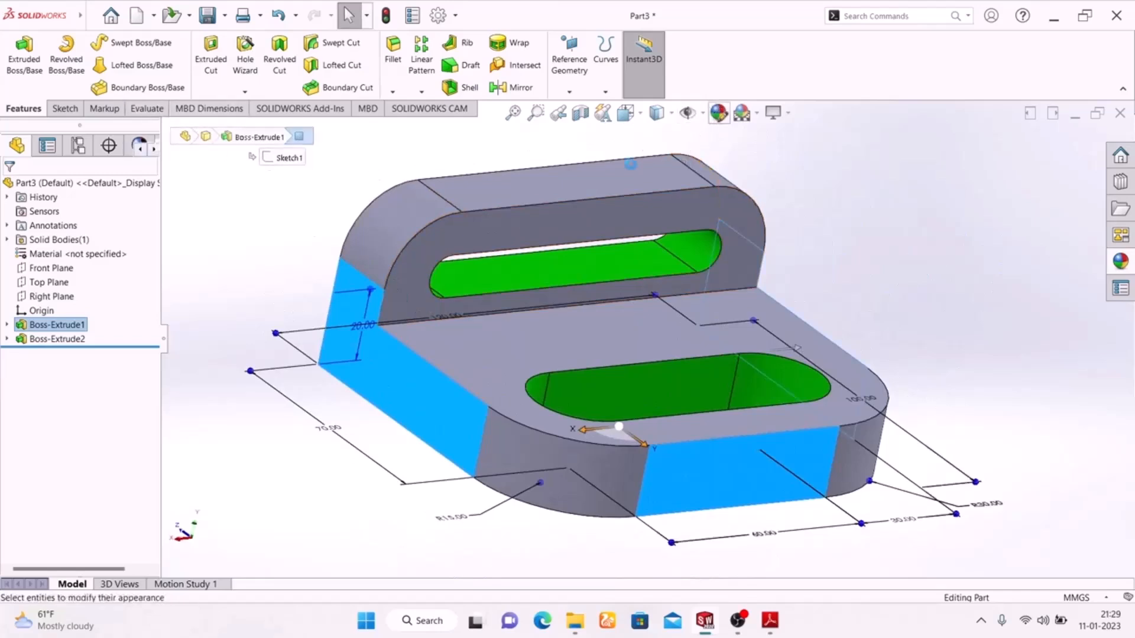
Colour the three selected side faces dark red and bring up the reference drawing.
{"action": "left_click", "coordinate": [718, 113]}
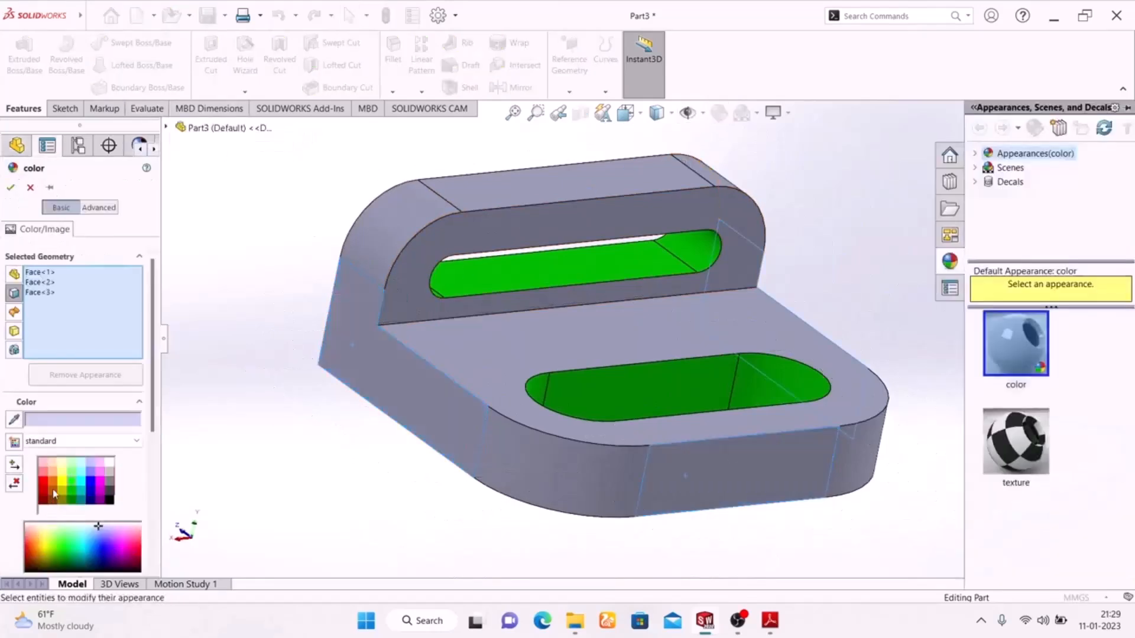
{"action": "left_click", "coordinate": [44, 484]}
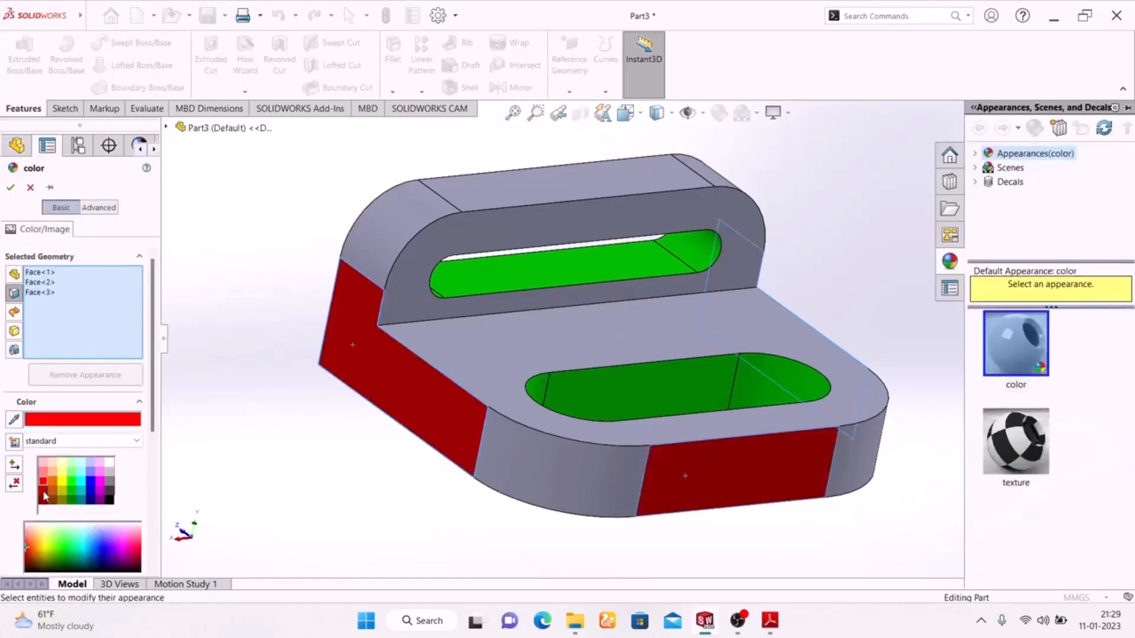
{"action": "left_click", "coordinate": [43, 475]}
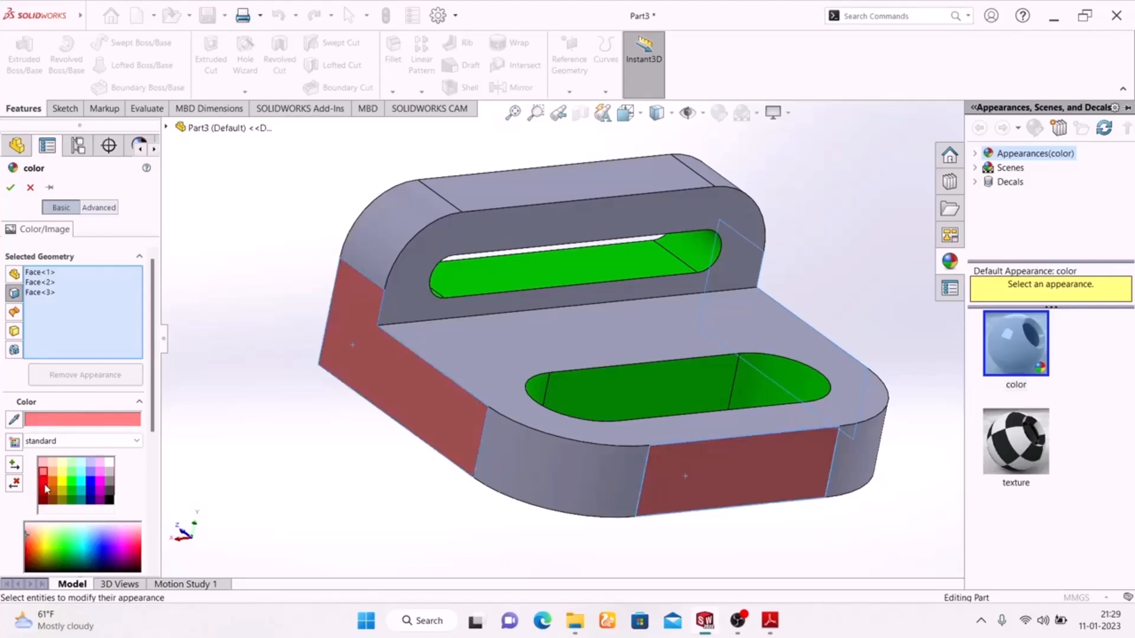
{"action": "left_click", "coordinate": [45, 484]}
{"action": "left_click", "coordinate": [11, 189]}
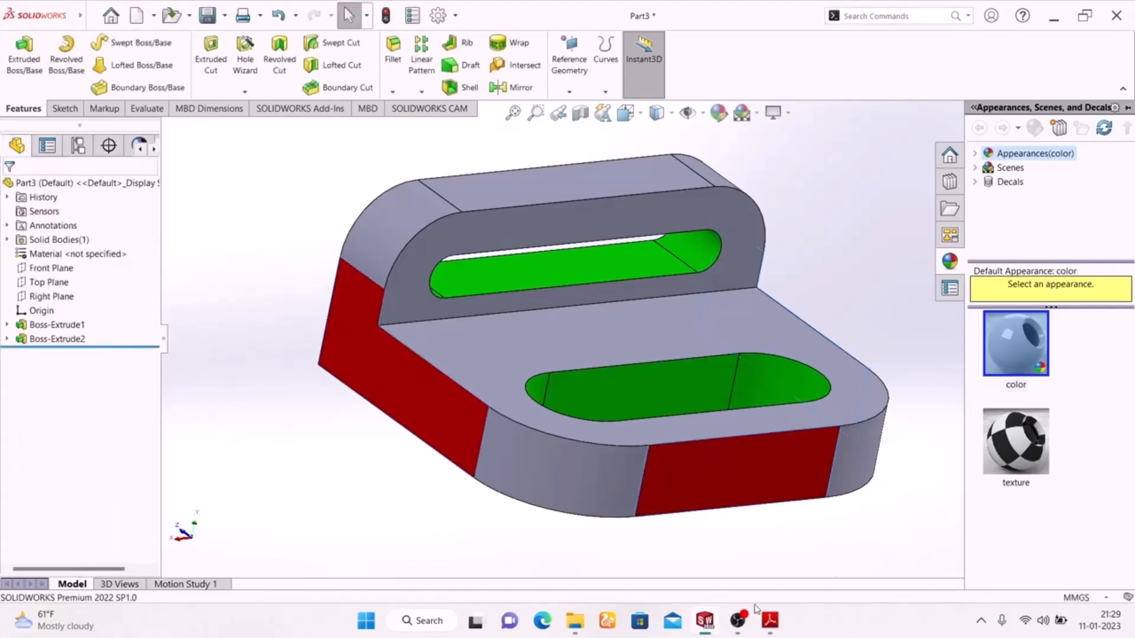
{"action": "left_click", "coordinate": [768, 620]}
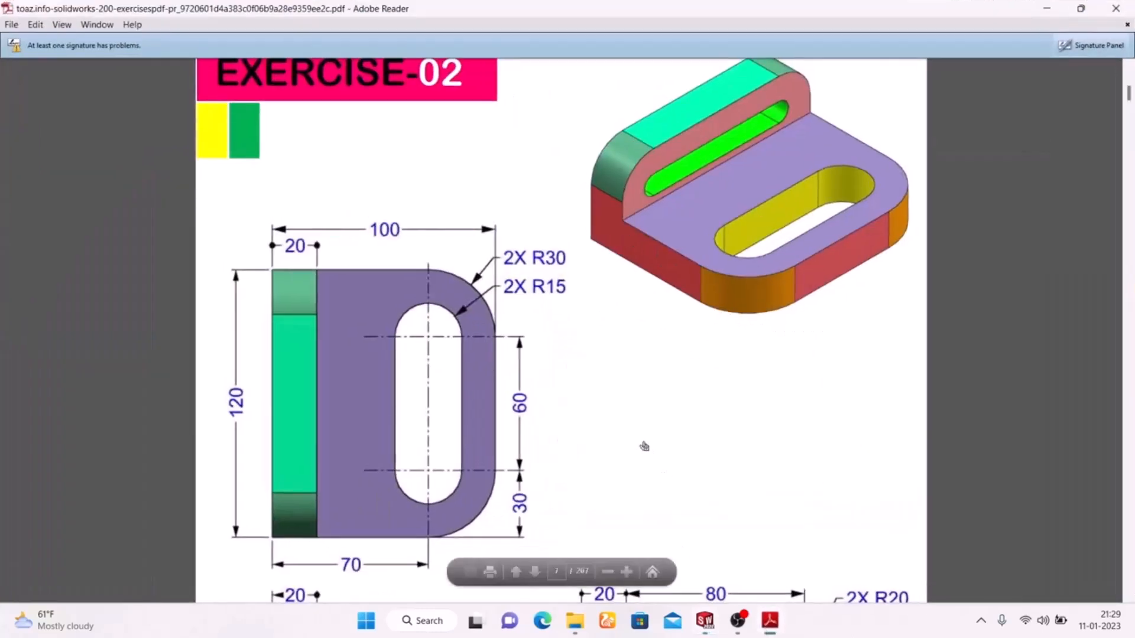
Scroll through the Exercise-02 side and front views, then return to the SOLIDWORKS model.
{"action": "scroll", "coordinate": [642, 447], "scroll_direction": "down", "scroll_amount": 6}
{"action": "scroll", "coordinate": [639, 442], "scroll_direction": "up", "scroll_amount": 1}
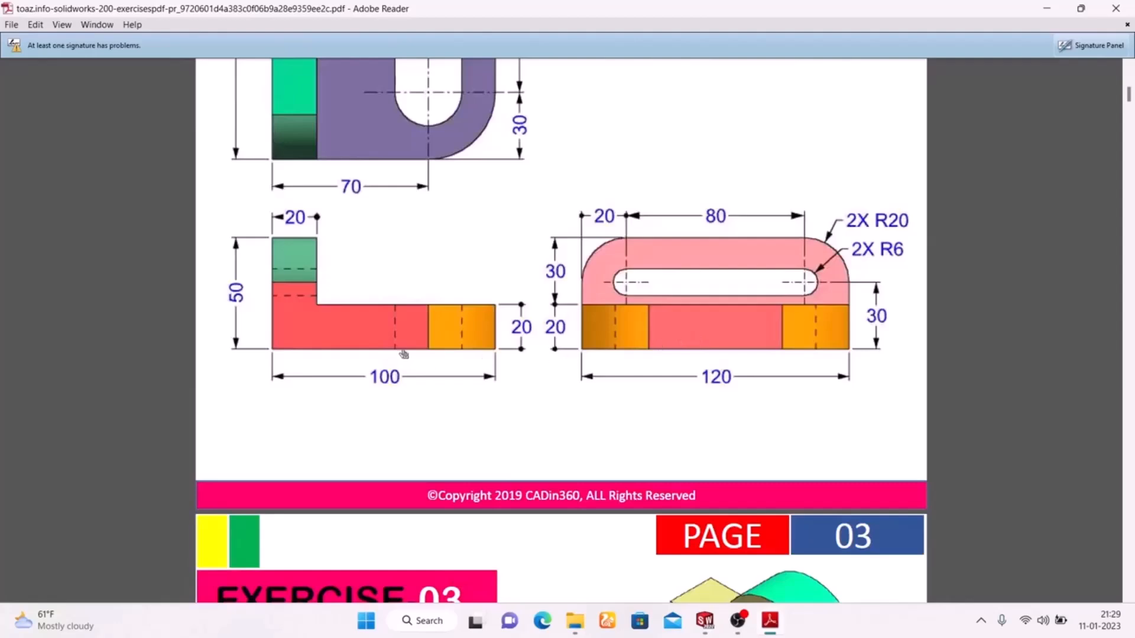
{"action": "scroll", "coordinate": [403, 354], "scroll_direction": "up", "scroll_amount": 3}
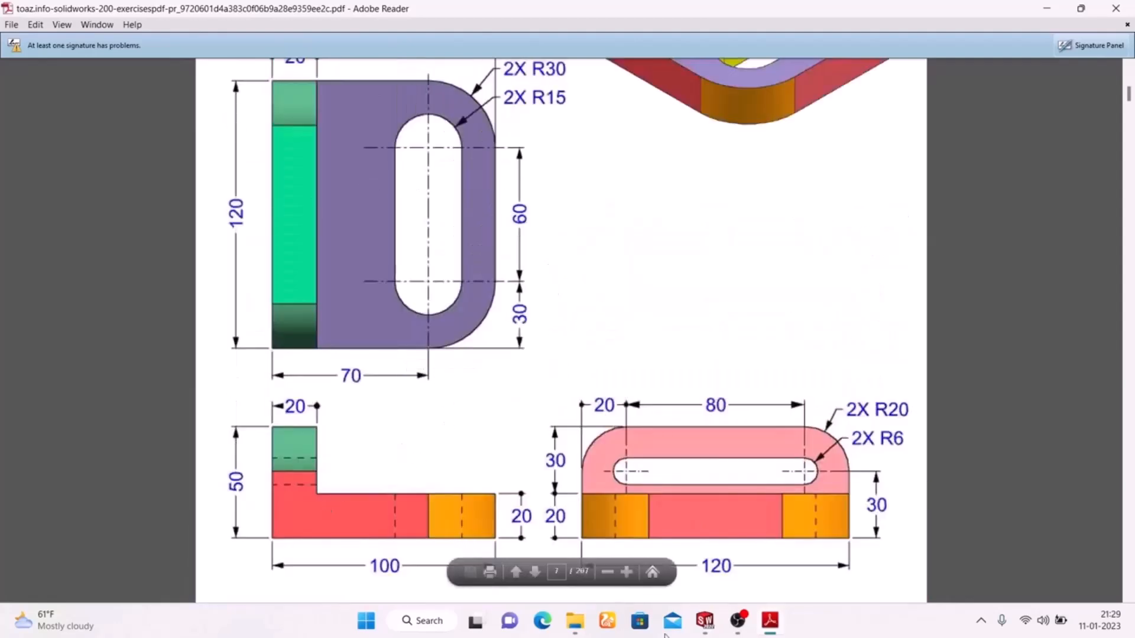
{"action": "left_click", "coordinate": [774, 631]}
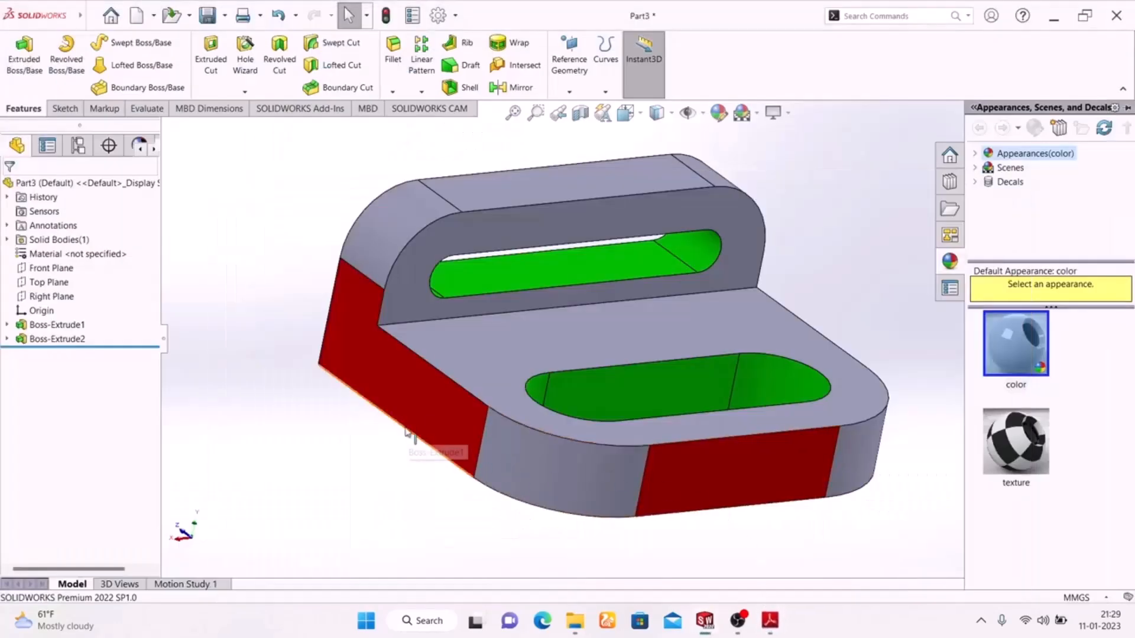
Colour the base's rounded corner faces and the upright wall's rounded top yellow.
{"action": "left_click", "coordinate": [534, 461]}
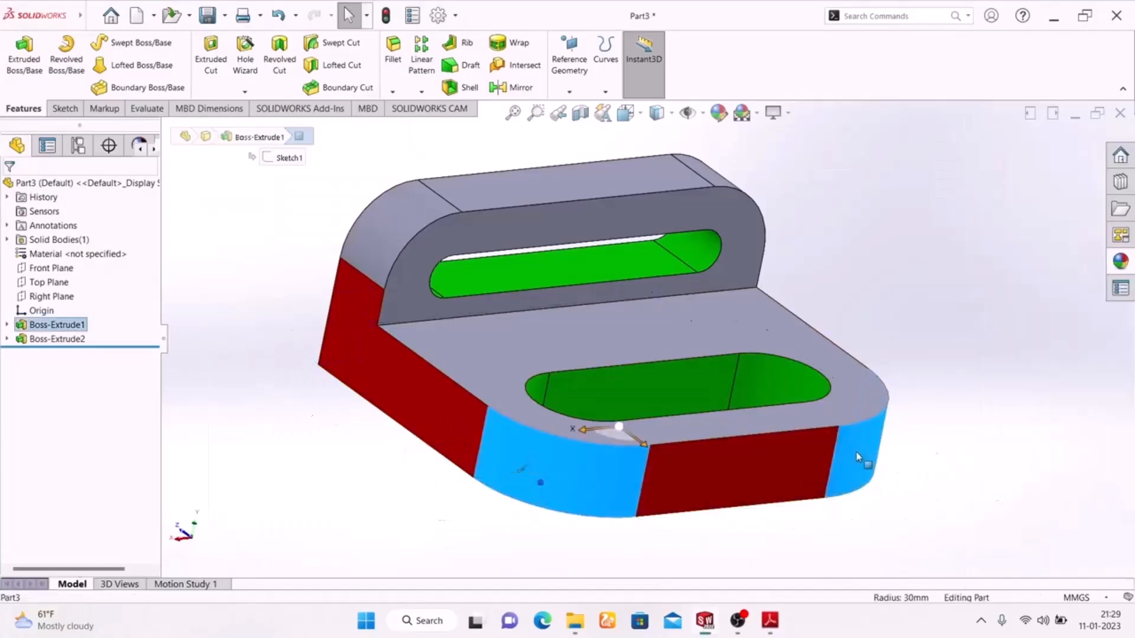
{"action": "left_click", "coordinate": [353, 281]}
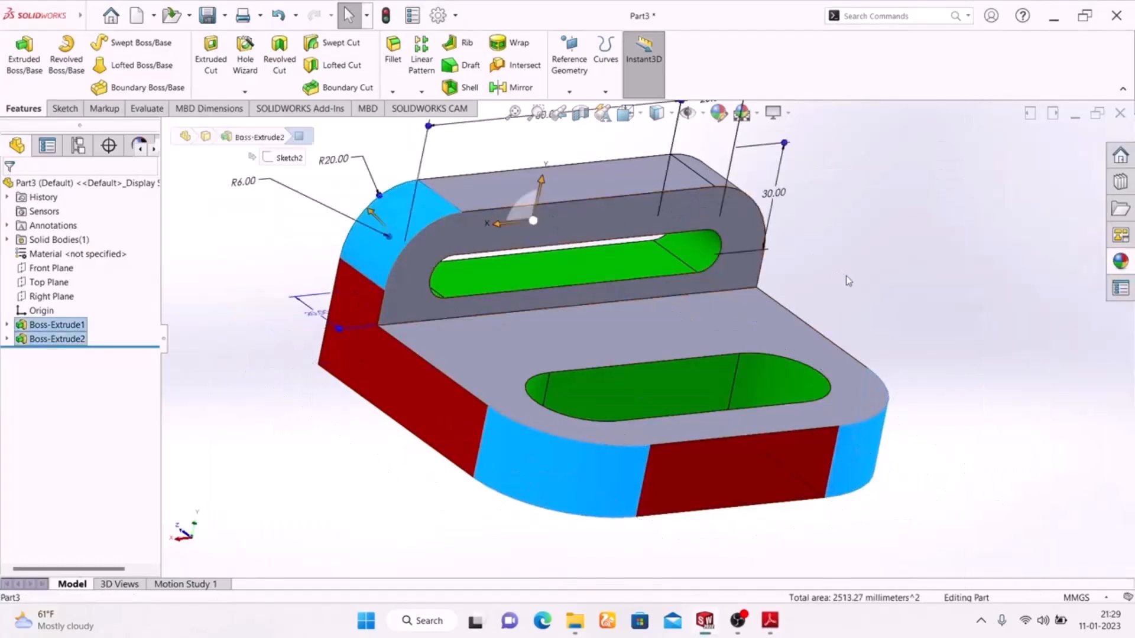
{"action": "middle_click_drag", "start_coordinate": [877, 283], "coordinate": [862, 197]}
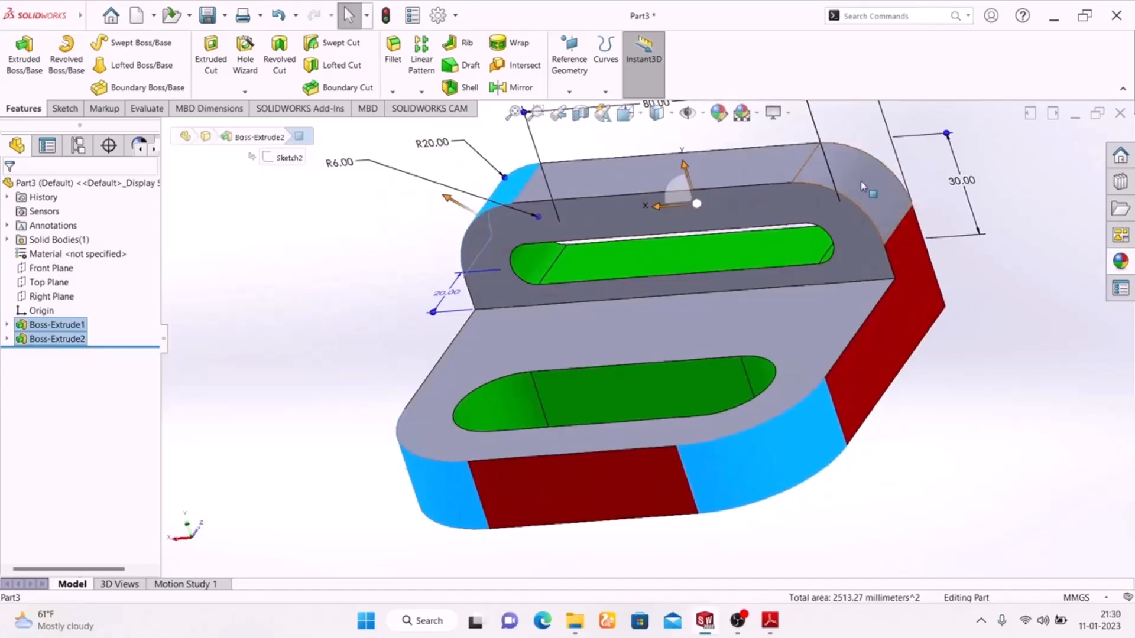
{"action": "left_click", "coordinate": [718, 113]}
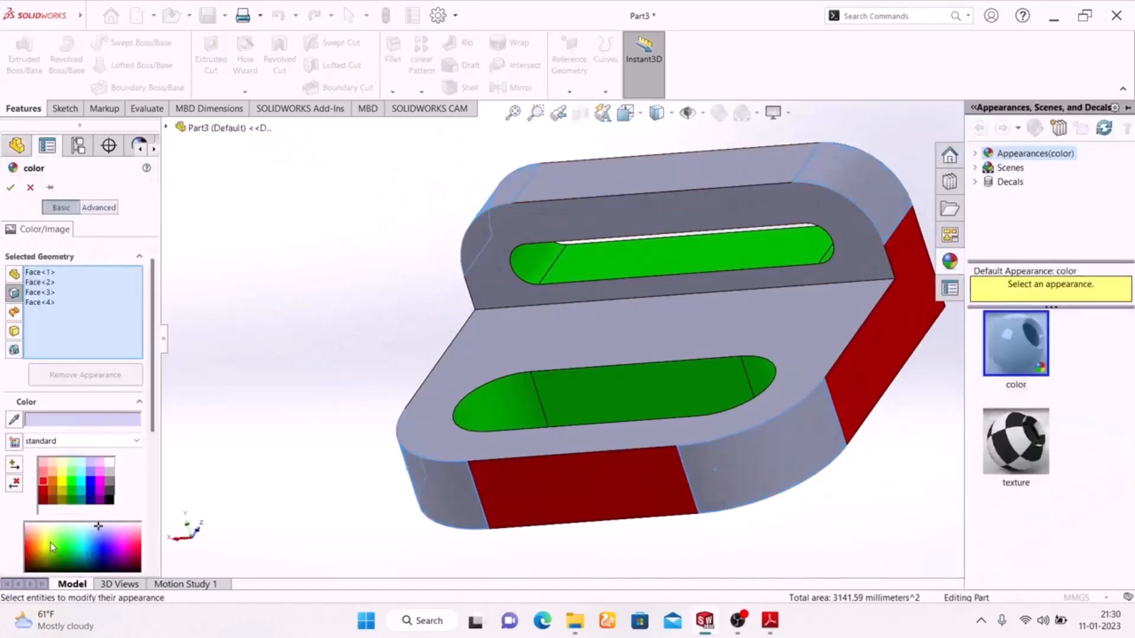
{"action": "left_click", "coordinate": [66, 486]}
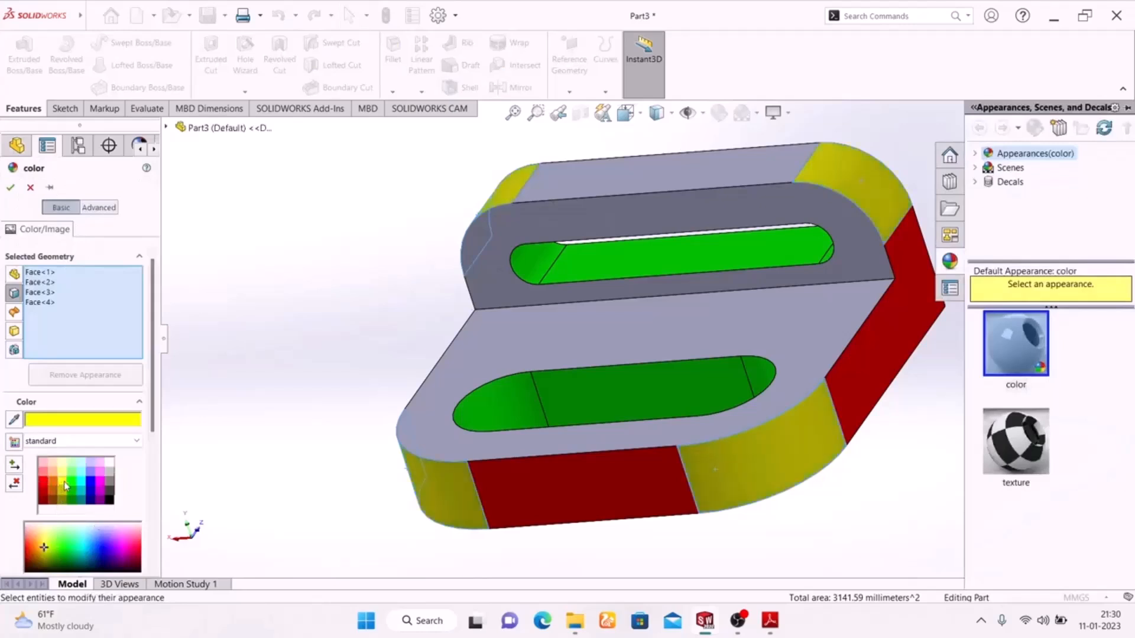
{"action": "left_click", "coordinate": [9, 184]}
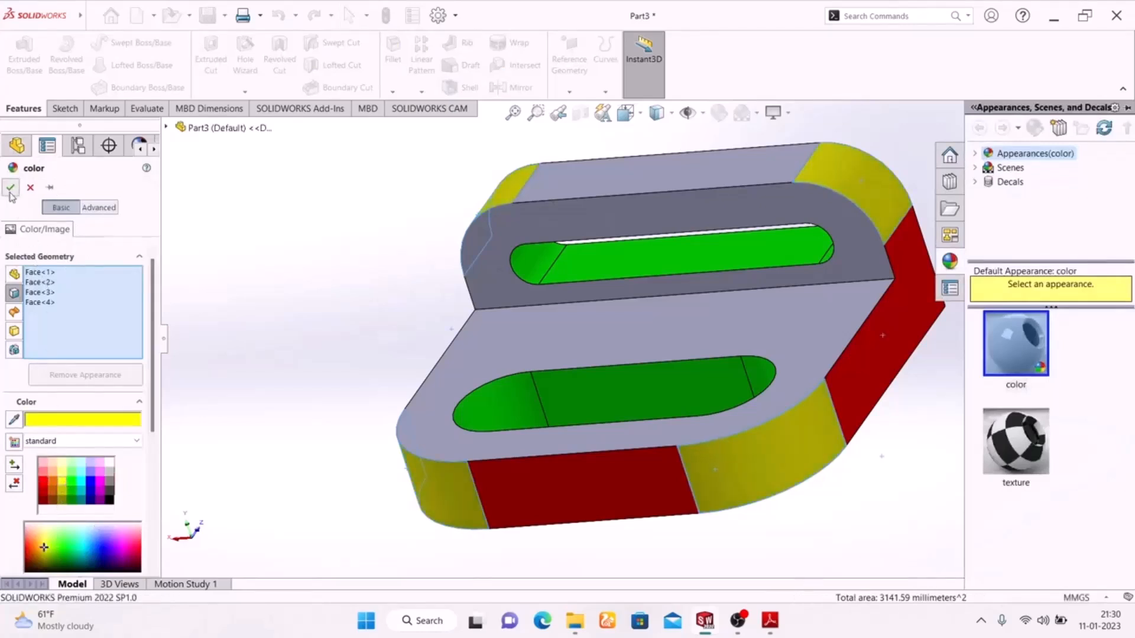
{"action": "mouse_move", "coordinate": [260, 357]}
{"action": "middle_mouse_down"}
{"action": "mouse_move", "coordinate": [279, 418]}
{"action": "mouse_move", "coordinate": [367, 344]}
{"action": "mouse_move", "coordinate": [324, 129]}
{"action": "mouse_move", "coordinate": [423, 158]}
{"action": "mouse_move", "coordinate": [396, 195]}
{"action": "mouse_move", "coordinate": [357, 213]}
{"action": "mouse_move", "coordinate": [386, 160]}
{"action": "middle_mouse_up"}
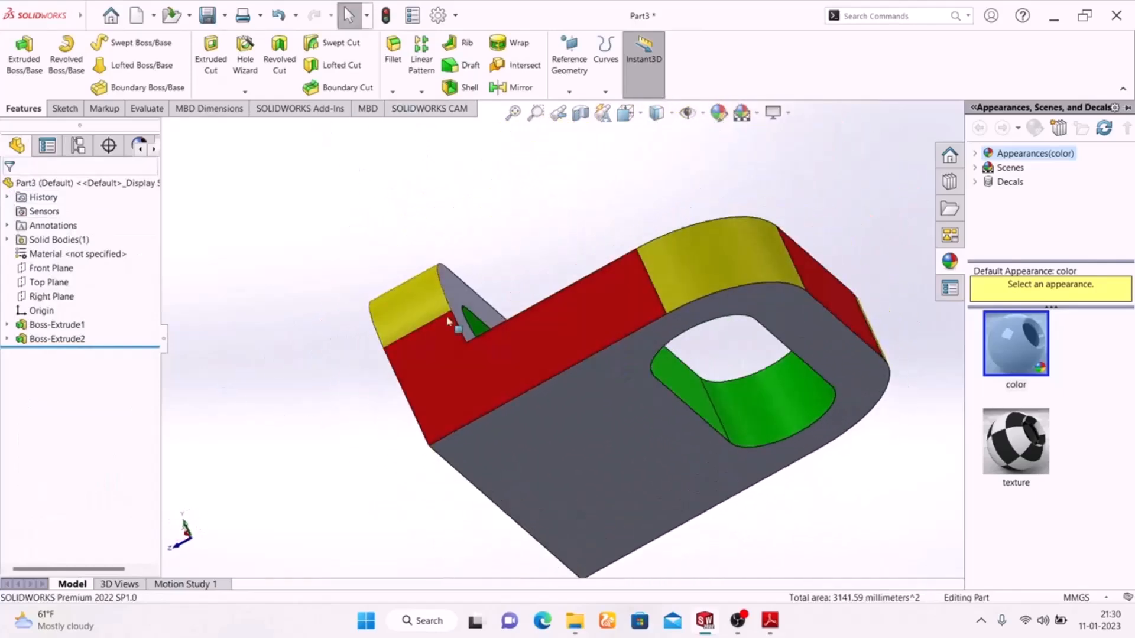
Colour the base plate's underside and the upright's large back face cyan.
{"action": "left_click", "coordinate": [541, 471]}
{"action": "mouse_move", "coordinate": [294, 453]}
{"action": "middle_mouse_down"}
{"action": "mouse_move", "coordinate": [286, 380]}
{"action": "mouse_move", "coordinate": [388, 342]}
{"action": "mouse_move", "coordinate": [620, 444]}
{"action": "middle_mouse_up"}
{"action": "left_click", "coordinate": [438, 472], "text": "ctrl"}
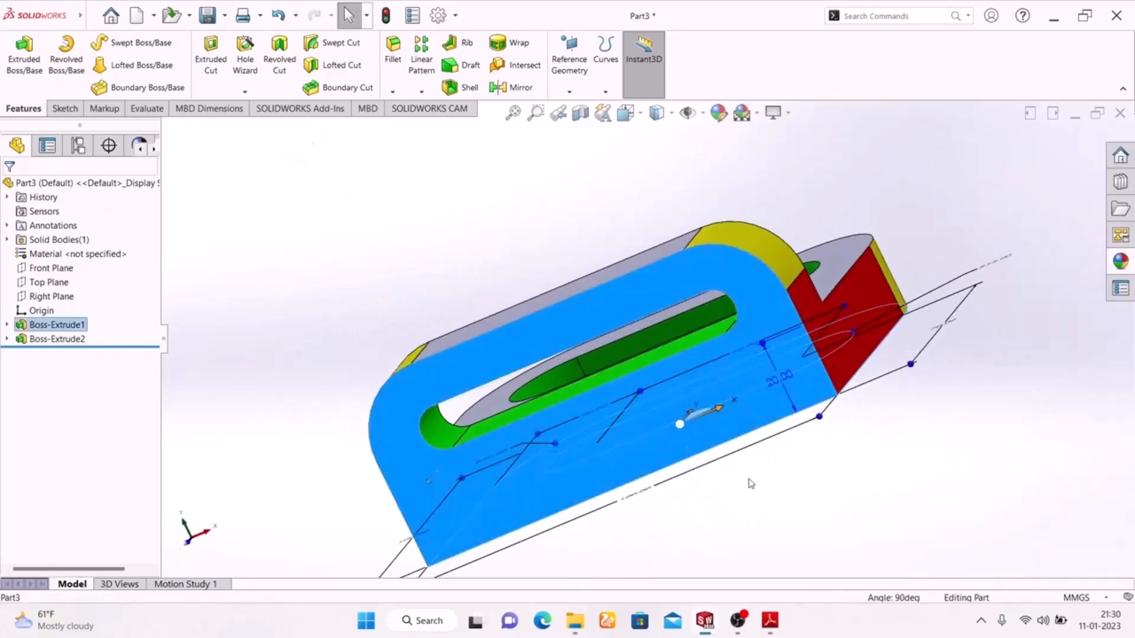
{"action": "mouse_move", "coordinate": [898, 480]}
{"action": "middle_mouse_down"}
{"action": "mouse_move", "coordinate": [657, 489]}
{"action": "mouse_move", "coordinate": [708, 346]}
{"action": "middle_mouse_up"}
{"action": "left_click", "coordinate": [718, 113]}
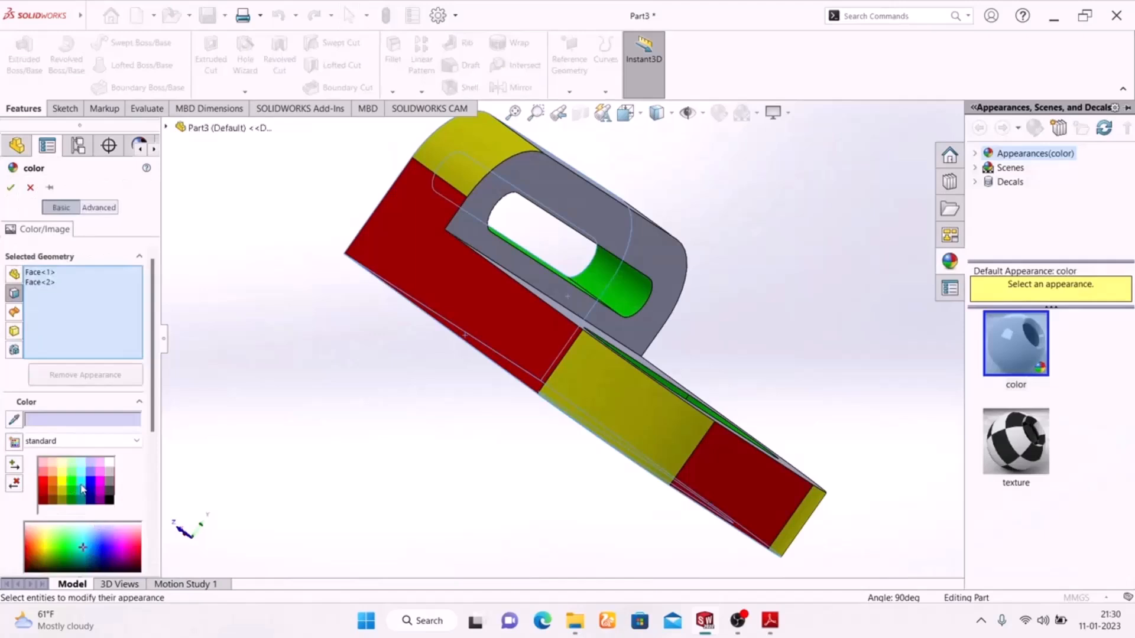
{"action": "left_click", "coordinate": [83, 489]}
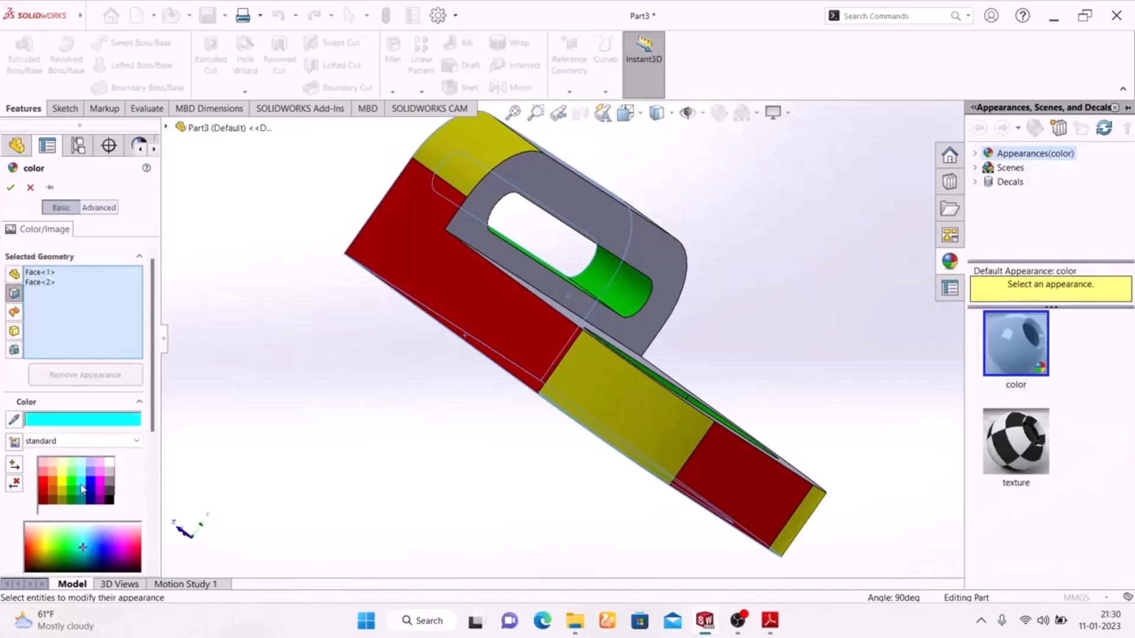
{"action": "left_click", "coordinate": [11, 189]}
{"action": "middle_click_drag", "start_coordinate": [307, 417], "coordinate": [271, 534]}
Colour the base's top face and the upright's inner wall face magenta via Edit Appearance.
{"action": "left_click", "coordinate": [497, 370]}
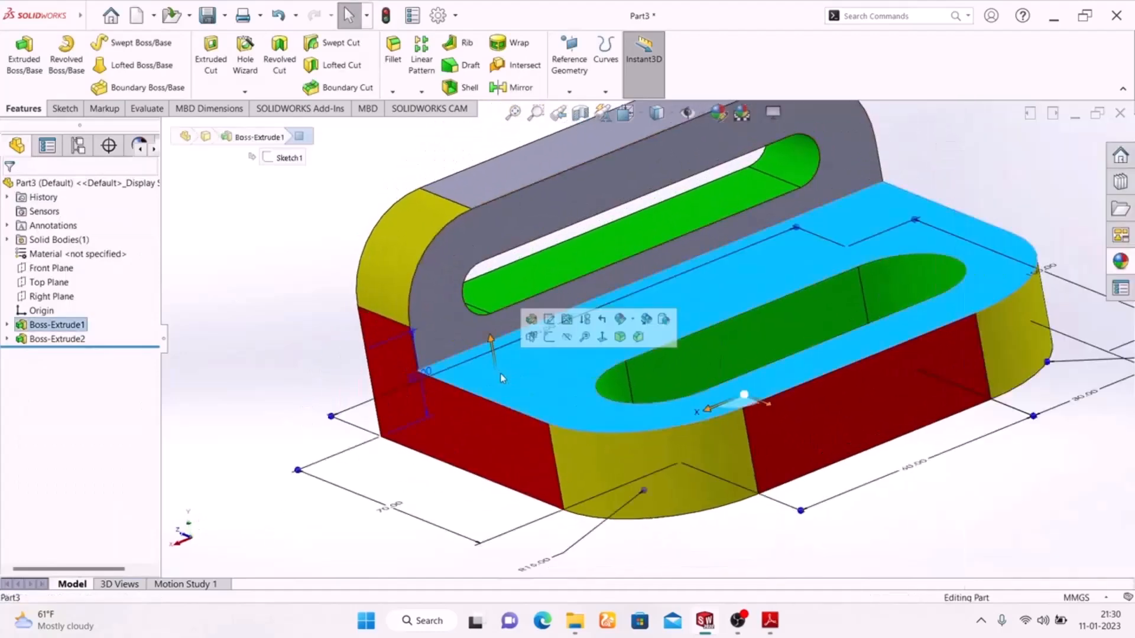
{"action": "left_click", "coordinate": [450, 294], "text": "ctrl"}
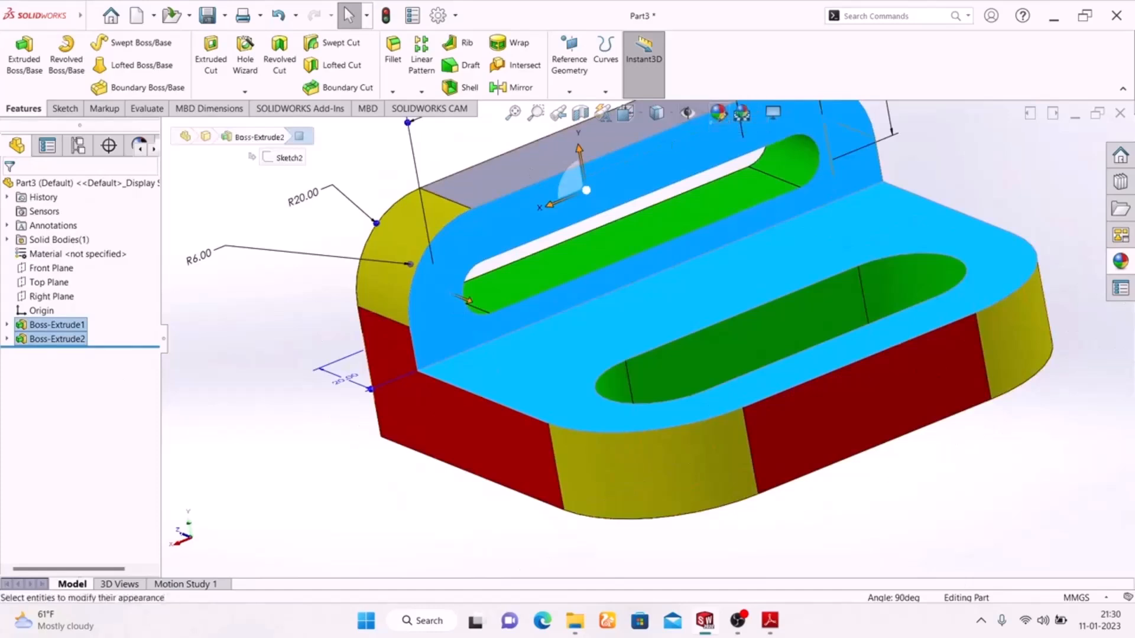
{"action": "left_click", "coordinate": [716, 116]}
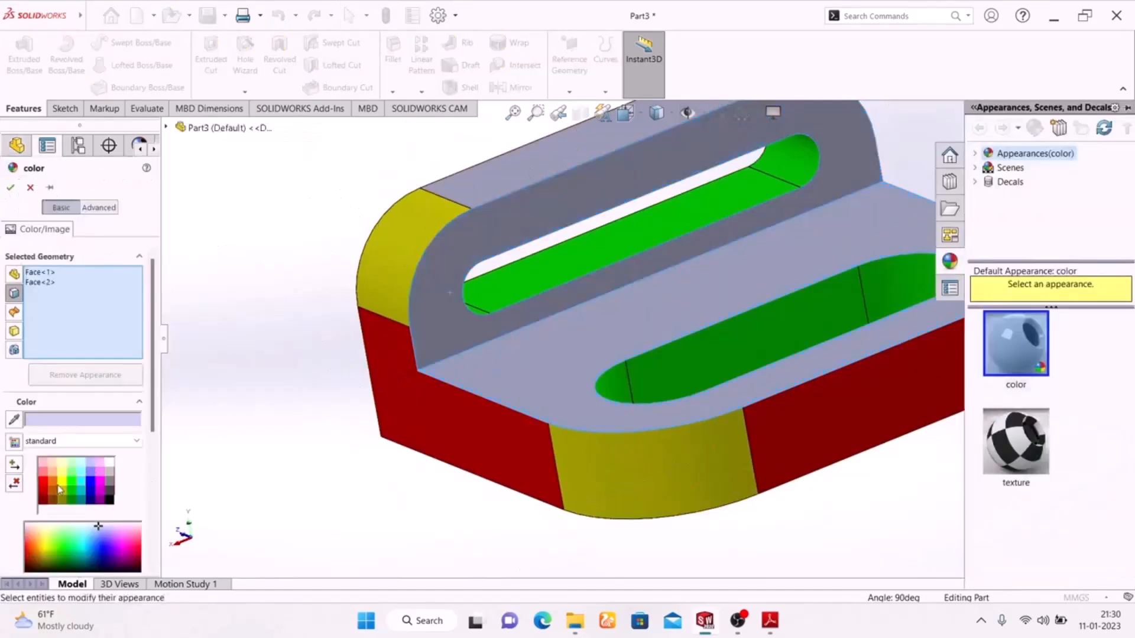
{"action": "left_click", "coordinate": [53, 482]}
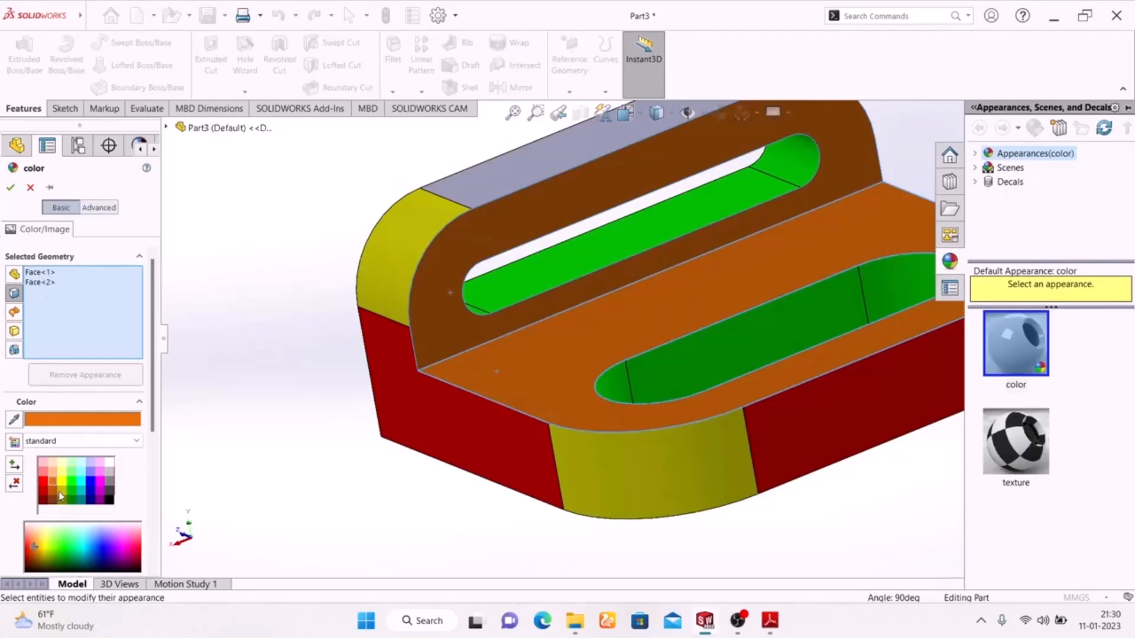
{"action": "left_click", "coordinate": [100, 484]}
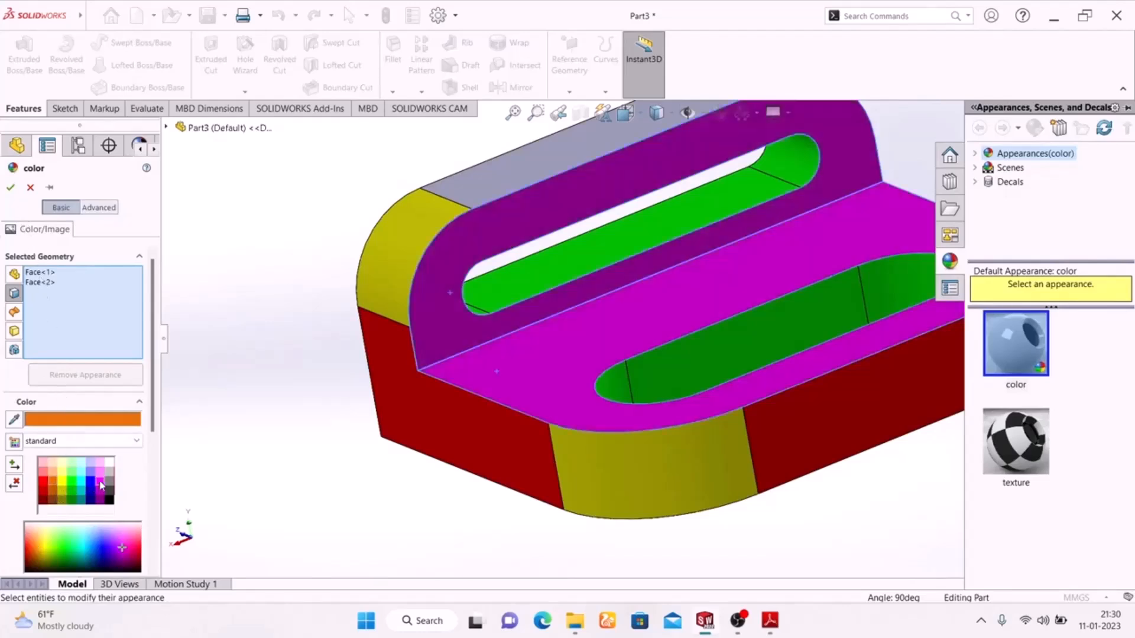
{"action": "left_click", "coordinate": [10, 188]}
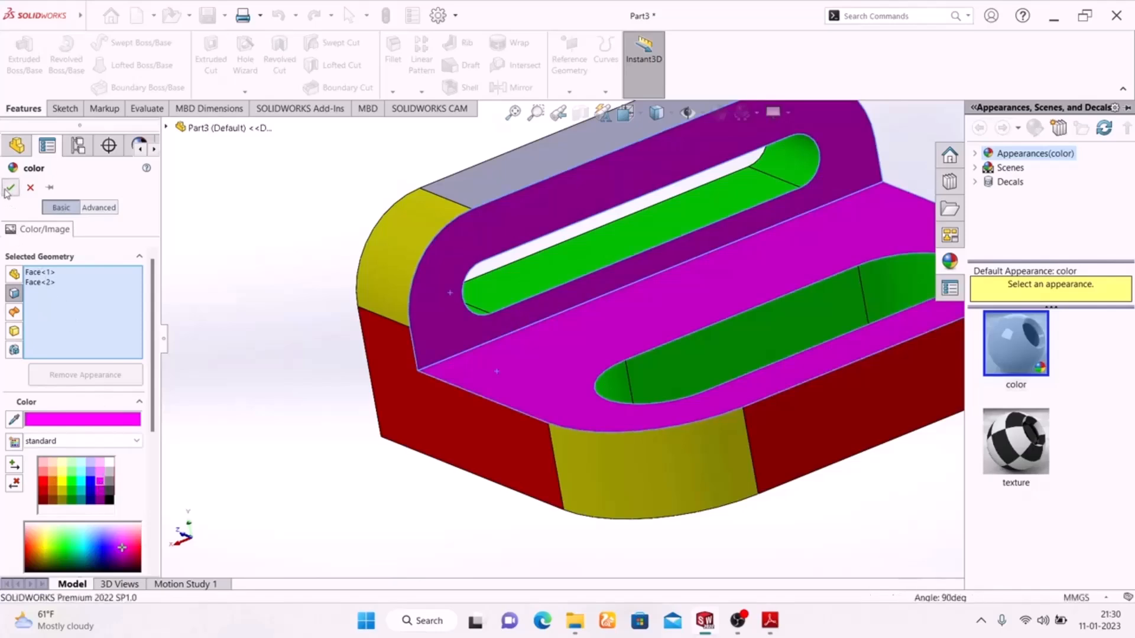
{"action": "middle_click_drag", "start_coordinate": [392, 499], "coordinate": [394, 467]}
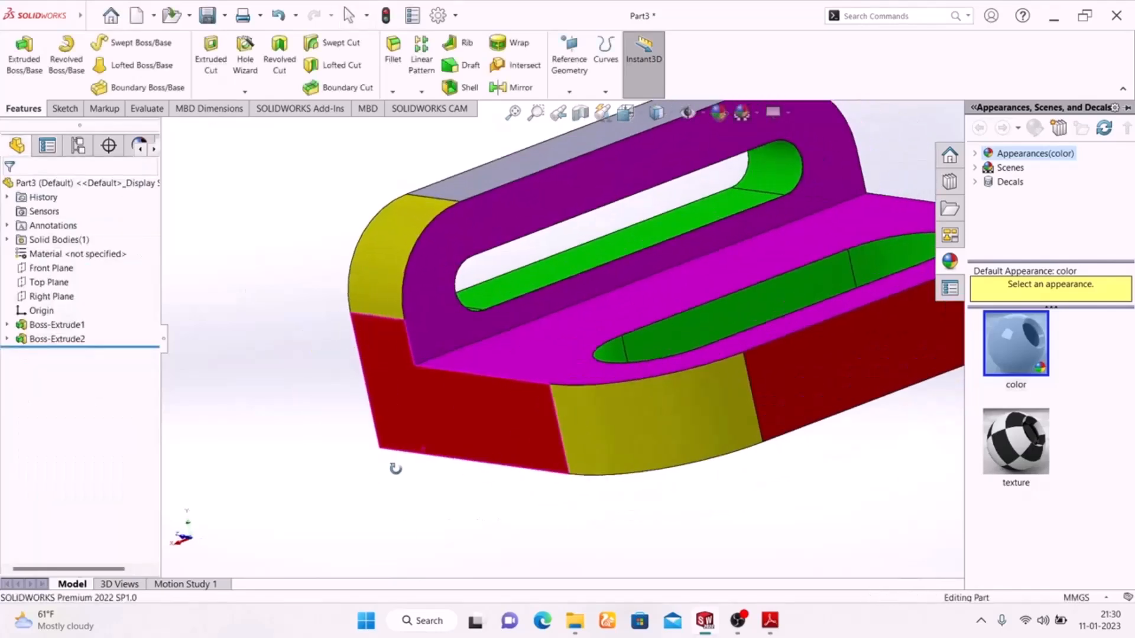
{"action": "scroll", "coordinate": [385, 450], "scroll_direction": "up", "scroll_amount": 4}
Paint the flat top strip of the upright wall red using the red appearance swatch.
{"action": "middle_click_drag", "start_coordinate": [741, 565], "coordinate": [783, 567]}
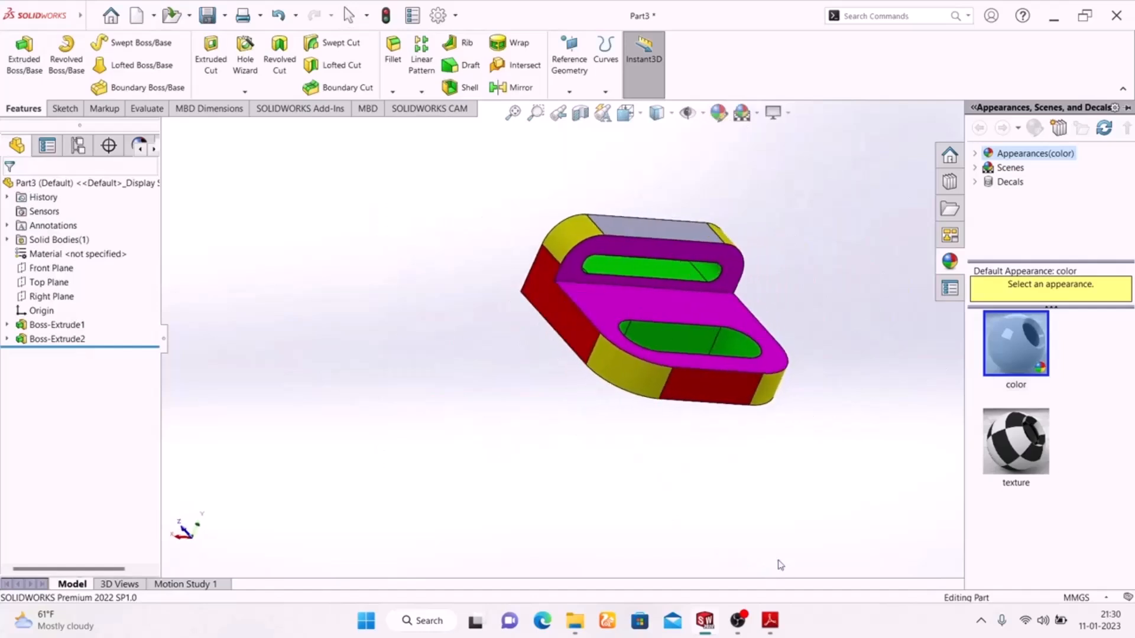
{"action": "scroll", "coordinate": [664, 220], "scroll_direction": "down", "scroll_amount": 4}
{"action": "left_click", "coordinate": [632, 148]}
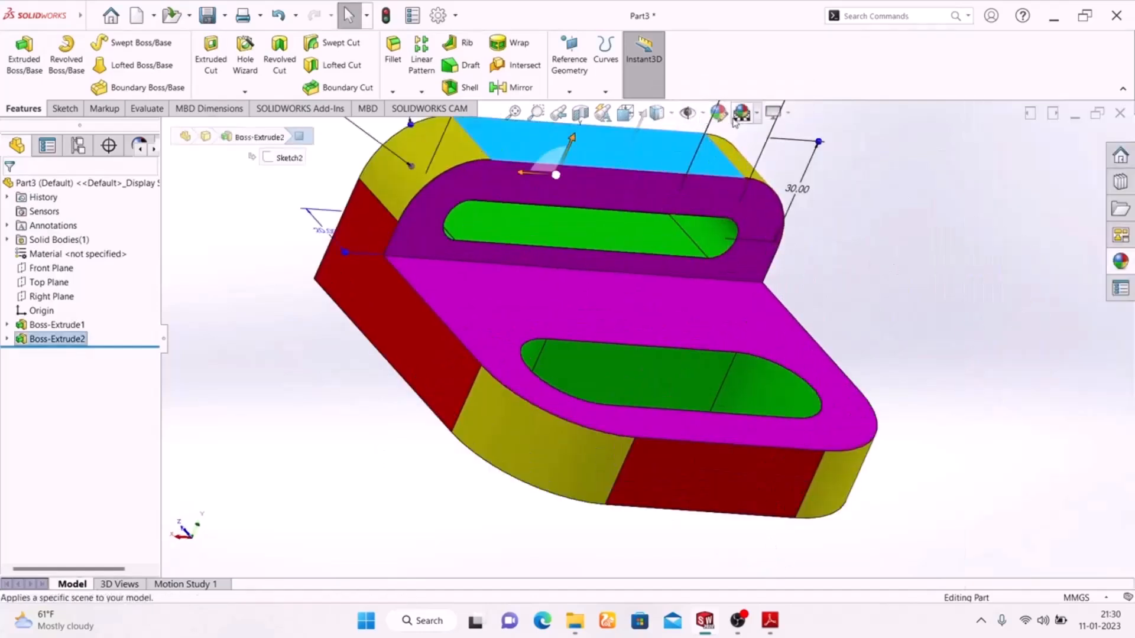
{"action": "key", "text": "Escape"}
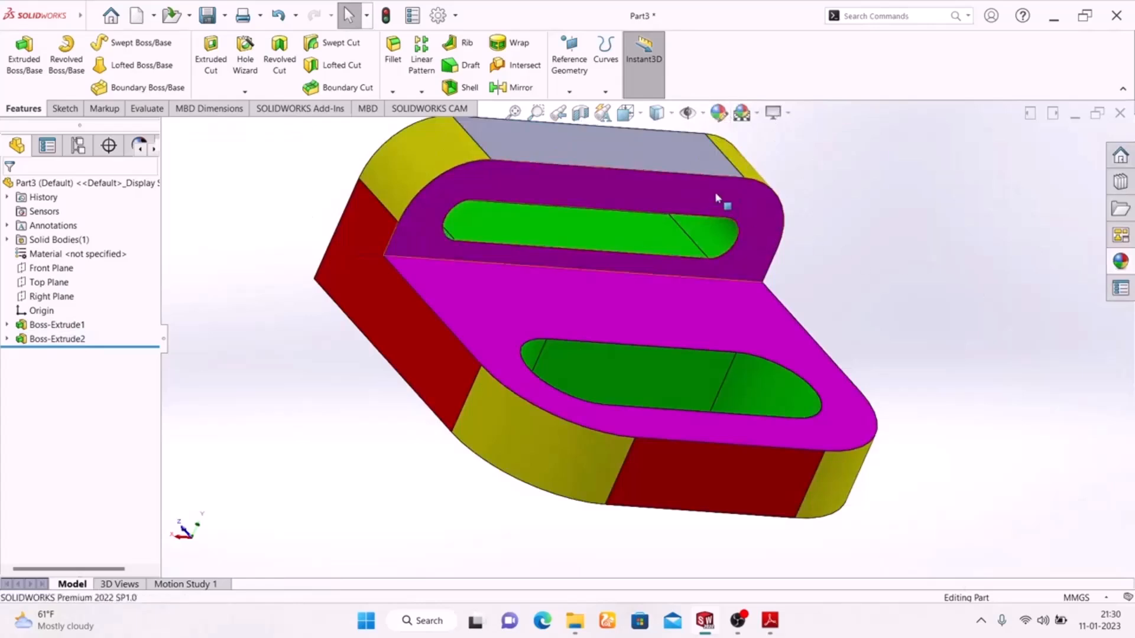
{"action": "left_click", "coordinate": [646, 163]}
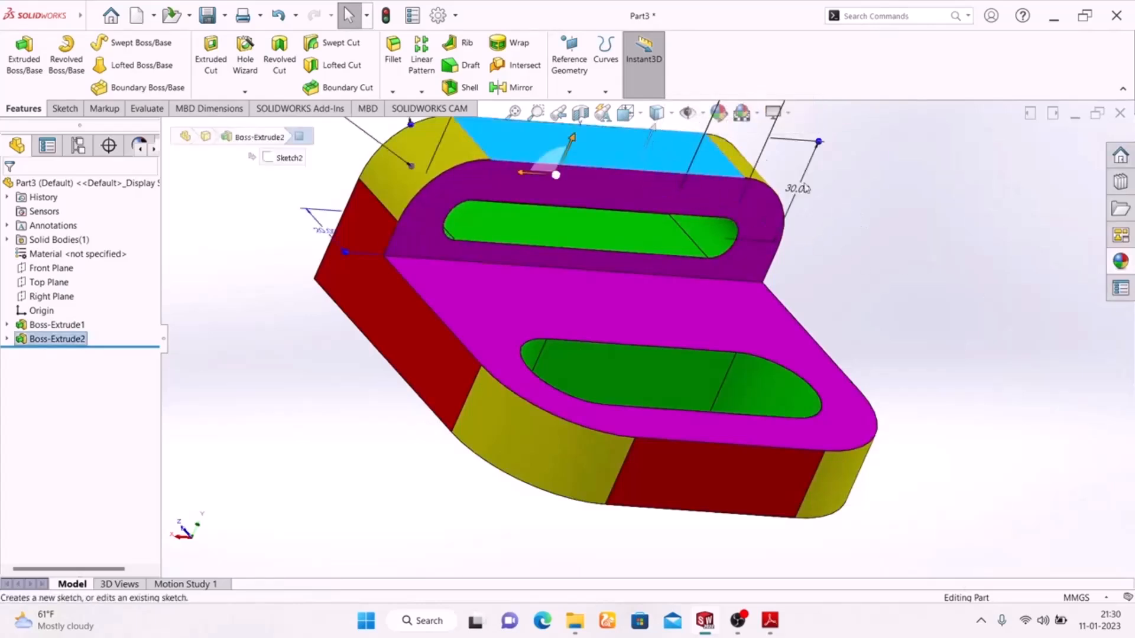
{"action": "left_click", "coordinate": [719, 113]}
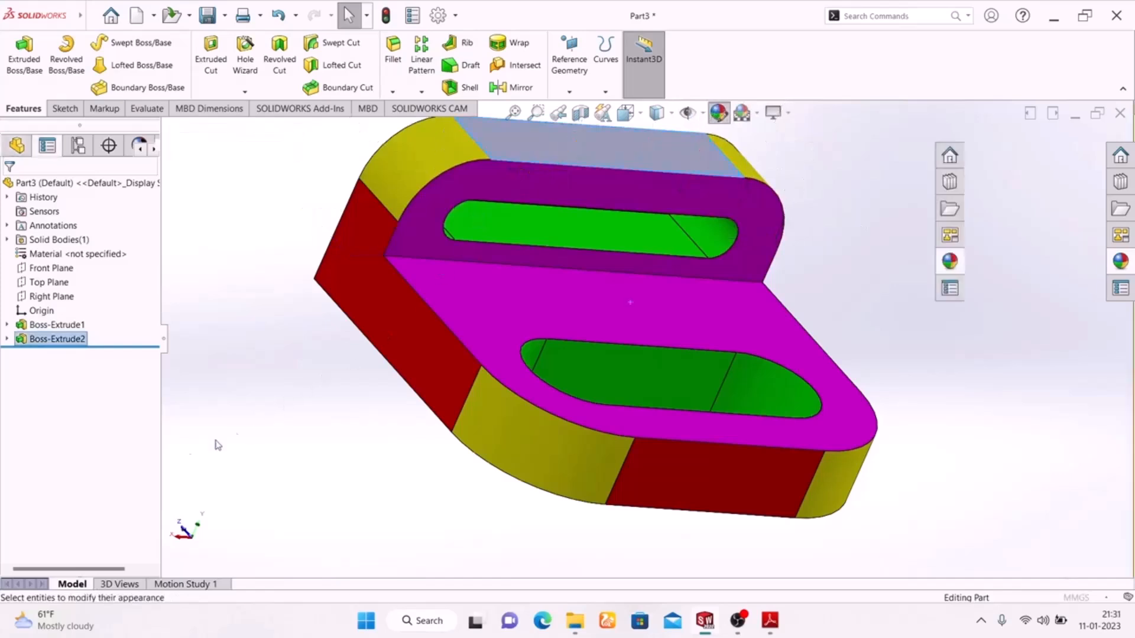
{"action": "left_click", "coordinate": [44, 487]}
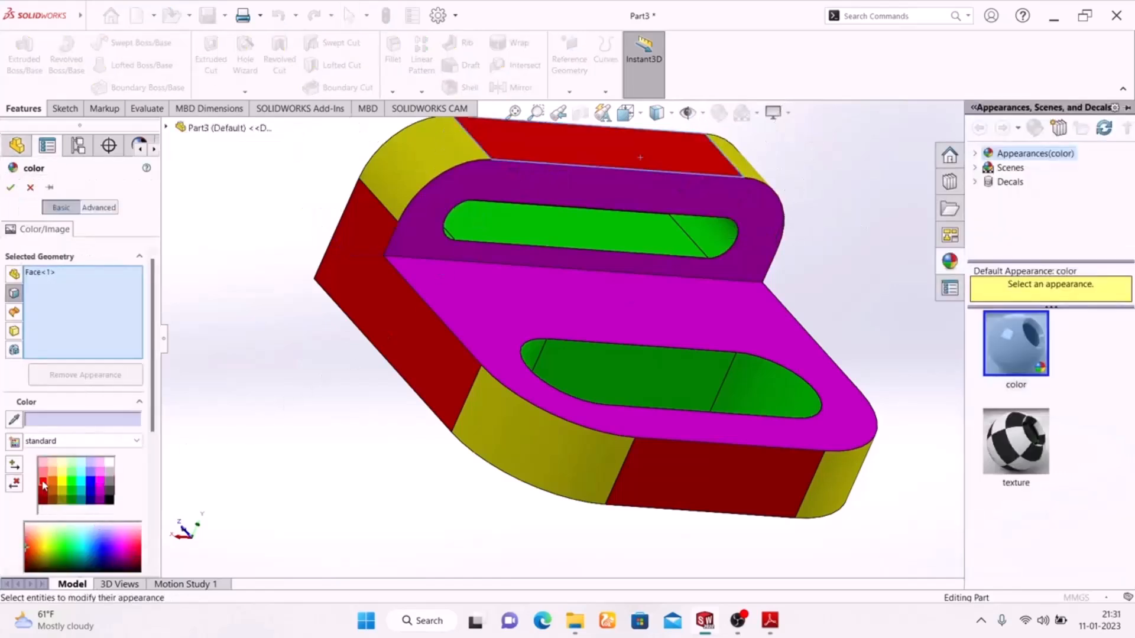
{"action": "left_click", "coordinate": [11, 188]}
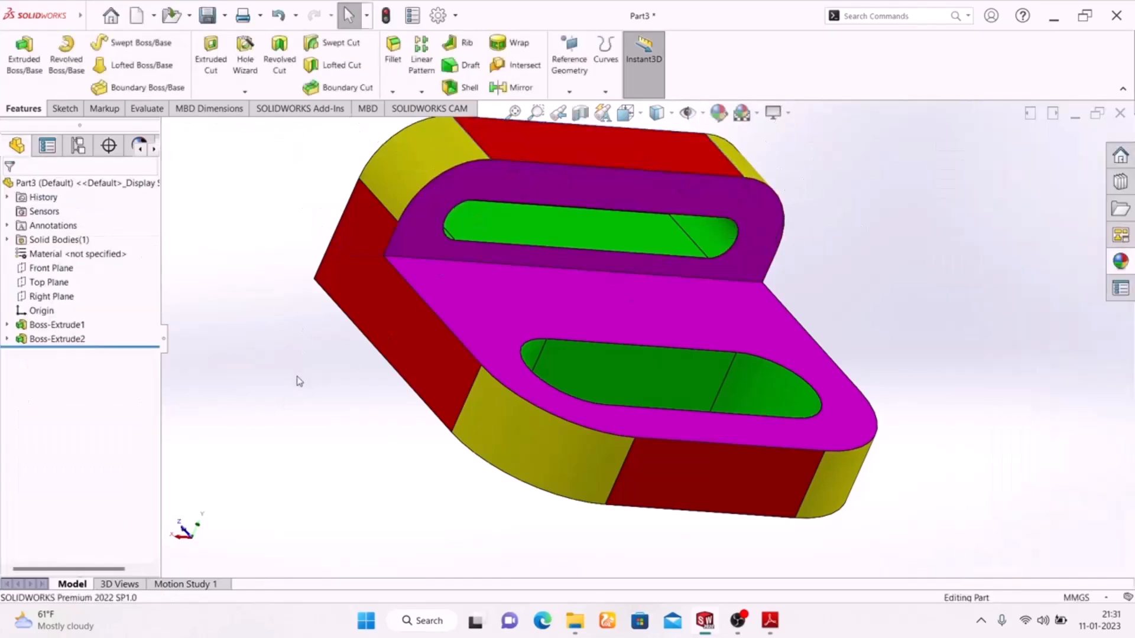
{"action": "scroll", "coordinate": [349, 374], "scroll_direction": "up", "scroll_amount": 3}
{"action": "middle_click_drag", "start_coordinate": [337, 350], "coordinate": [335, 445]}
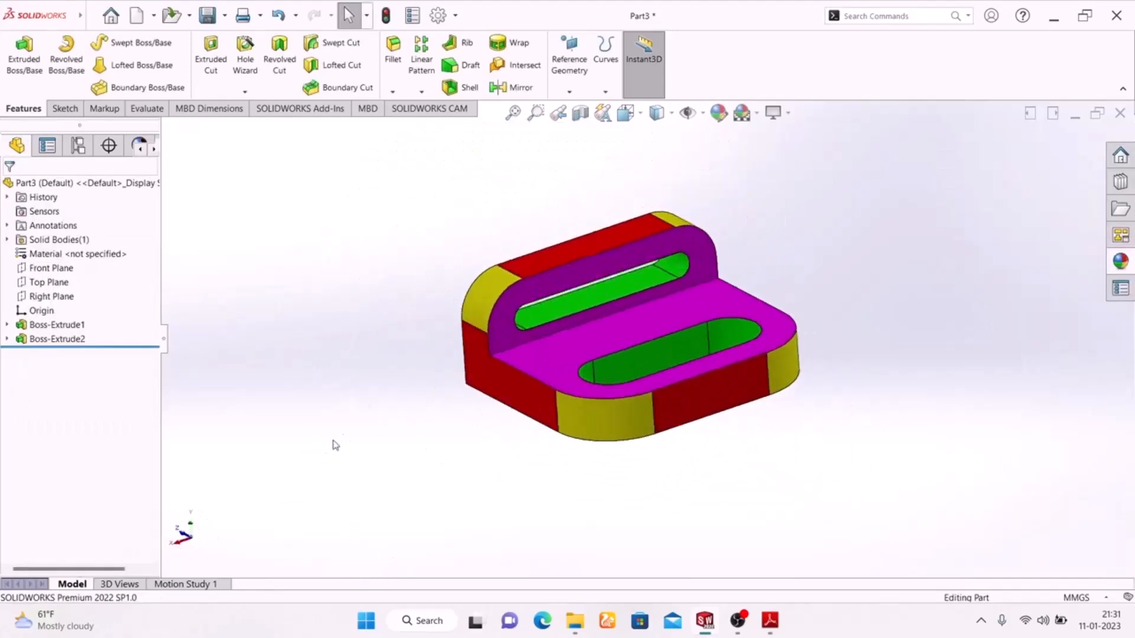
Apply the plain white scene and enable RealView Graphics shading on the coloured bracket.
{"action": "left_click", "coordinate": [751, 118]}
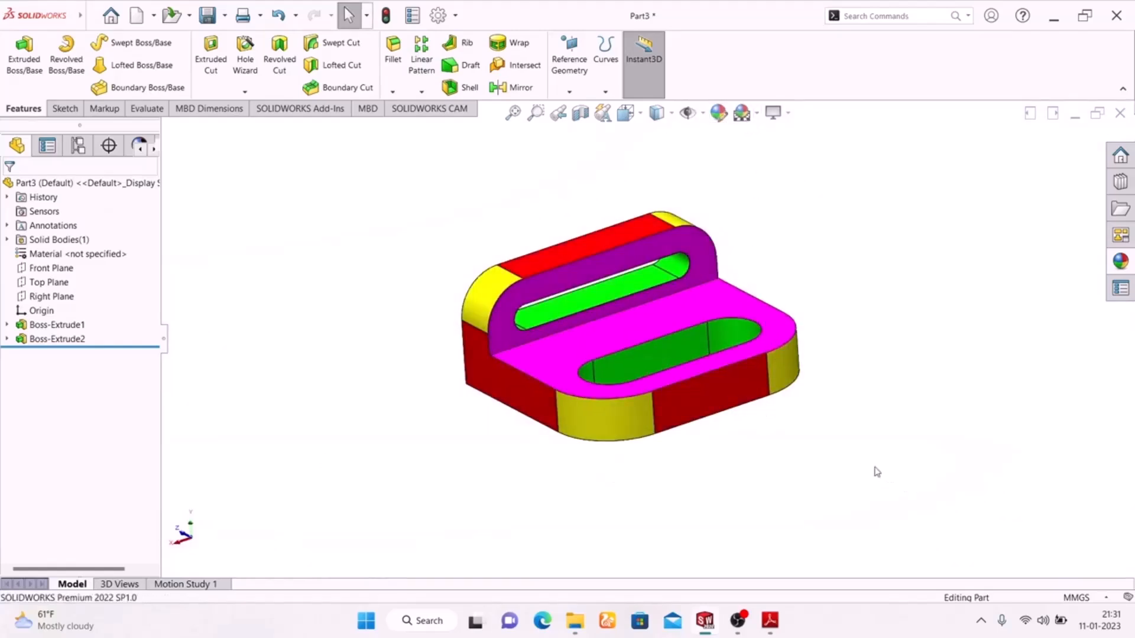
{"action": "mouse_move", "coordinate": [871, 454]}
{"action": "middle_mouse_down"}
{"action": "mouse_move", "coordinate": [752, 476]}
{"action": "mouse_move", "coordinate": [897, 443]}
{"action": "mouse_move", "coordinate": [867, 473]}
{"action": "middle_mouse_up"}
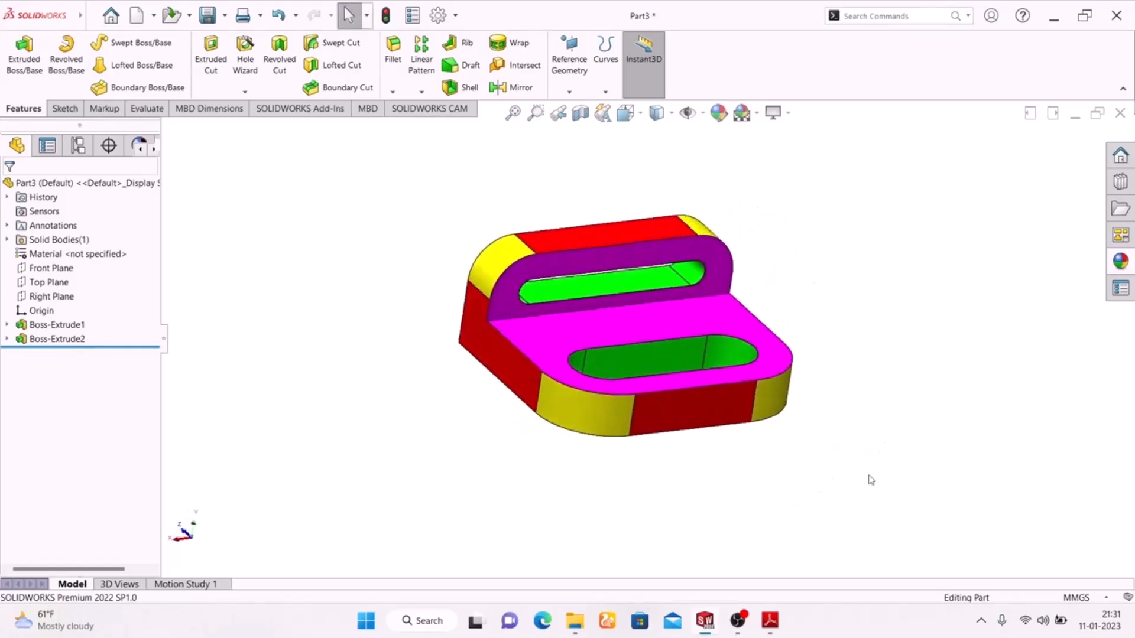
{"action": "left_click", "coordinate": [772, 112]}
{"action": "left_click", "coordinate": [795, 135]}
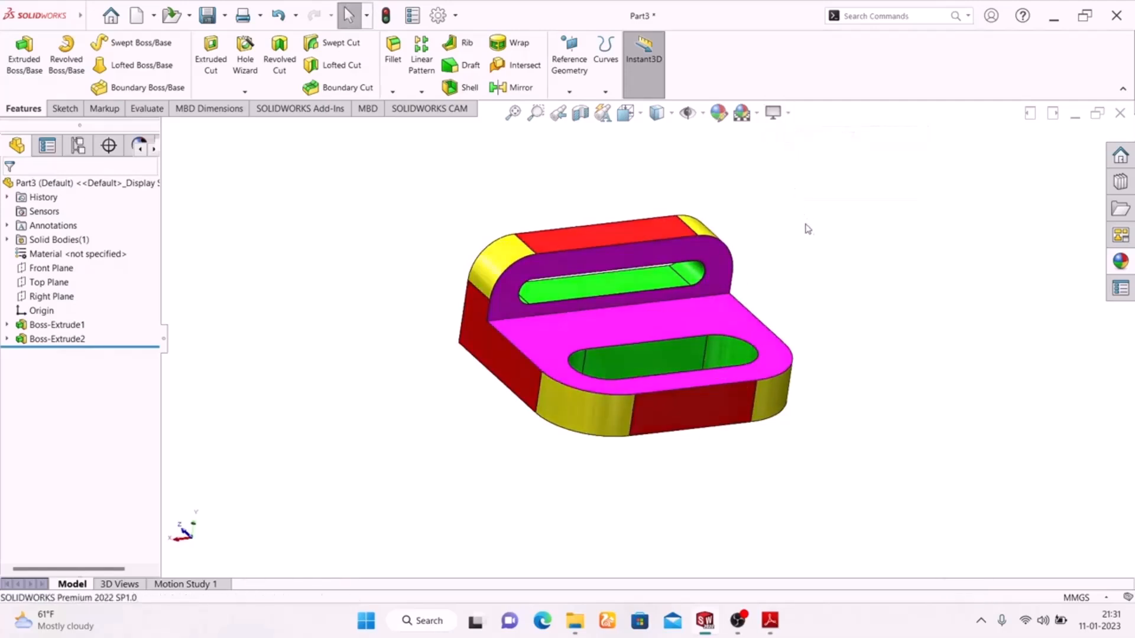
{"action": "middle_click_drag", "start_coordinate": [814, 276], "coordinate": [748, 369]}
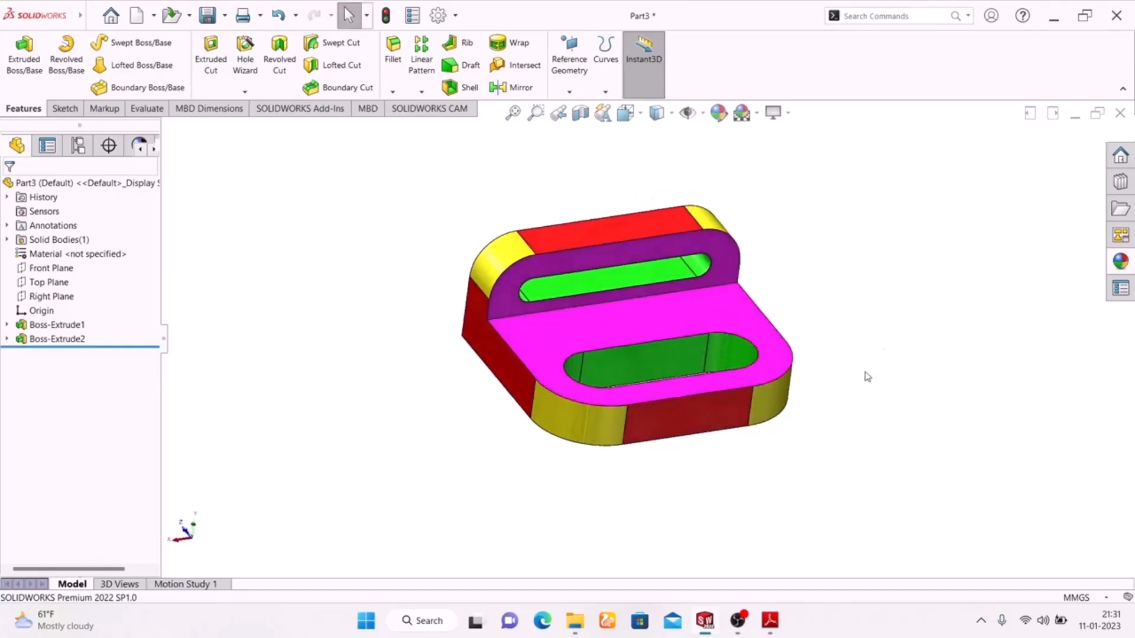
{"action": "left_click", "coordinate": [788, 114]}
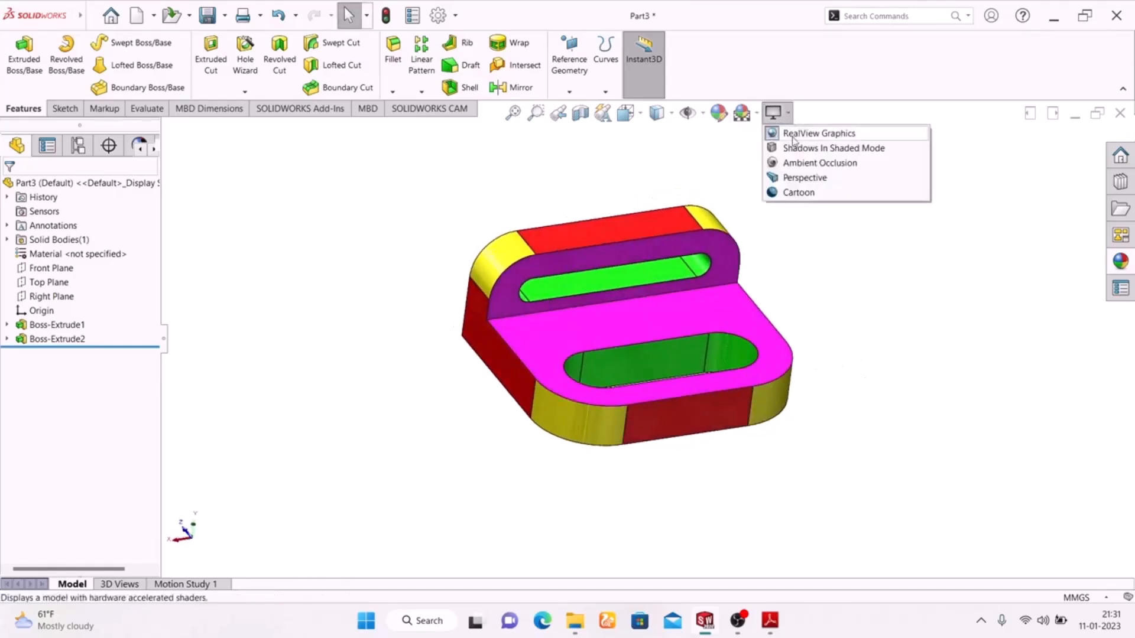
Toggle RealView Graphics shading again.
{"action": "left_click", "coordinate": [793, 135]}
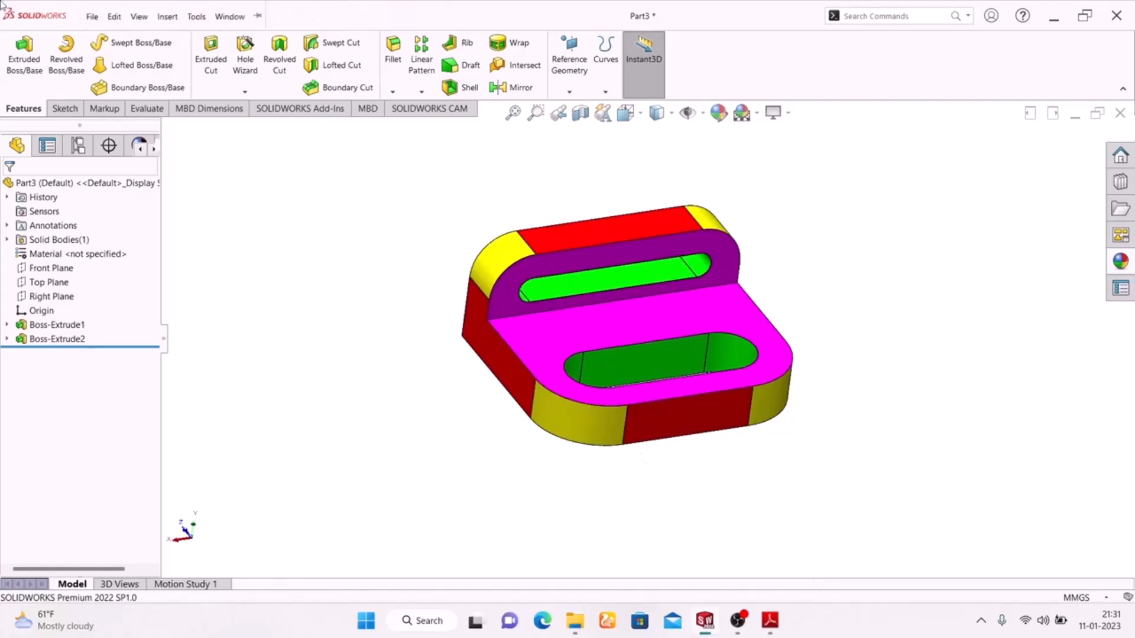
Open the Welcome dialog to start a new document.
{"action": "left_click", "coordinate": [111, 17]}
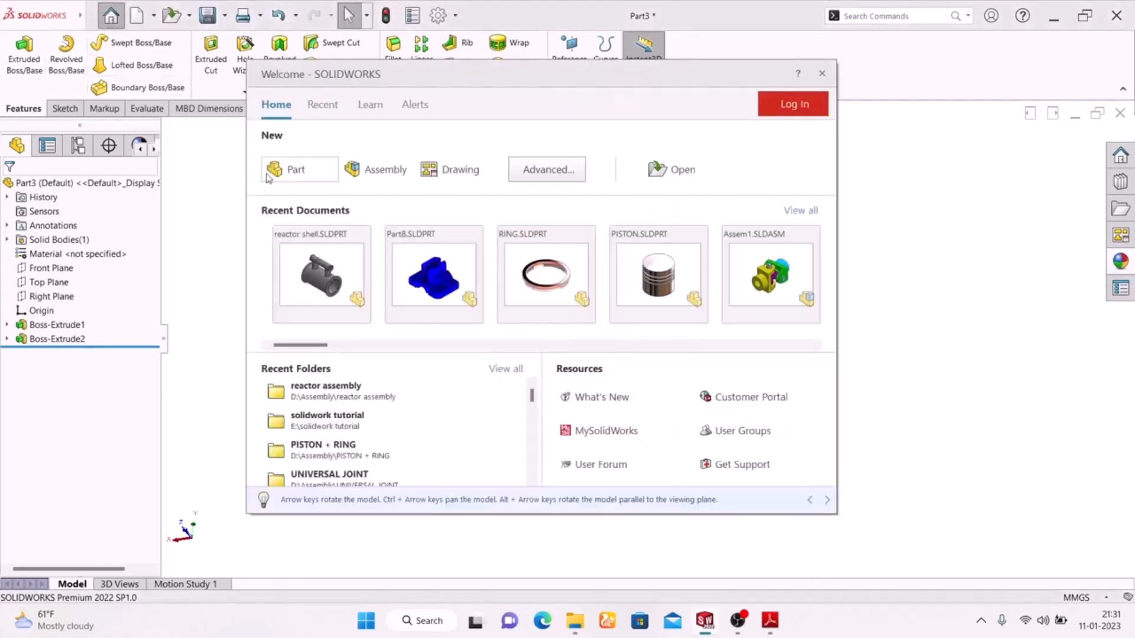